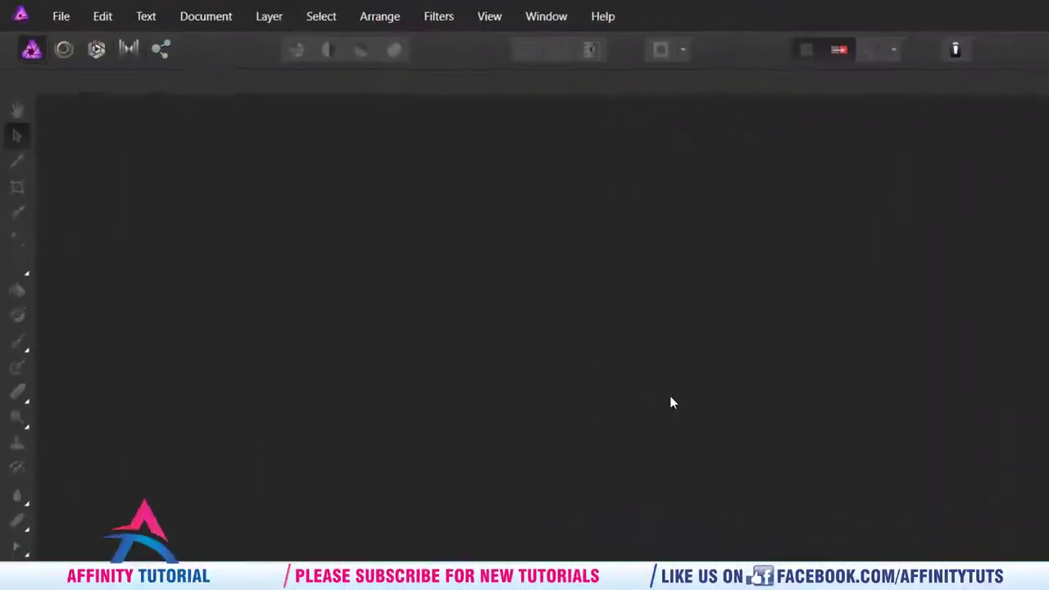
- Open pexels-photo-413875 from the Photo Manipulation folder
left_click(64, 18)
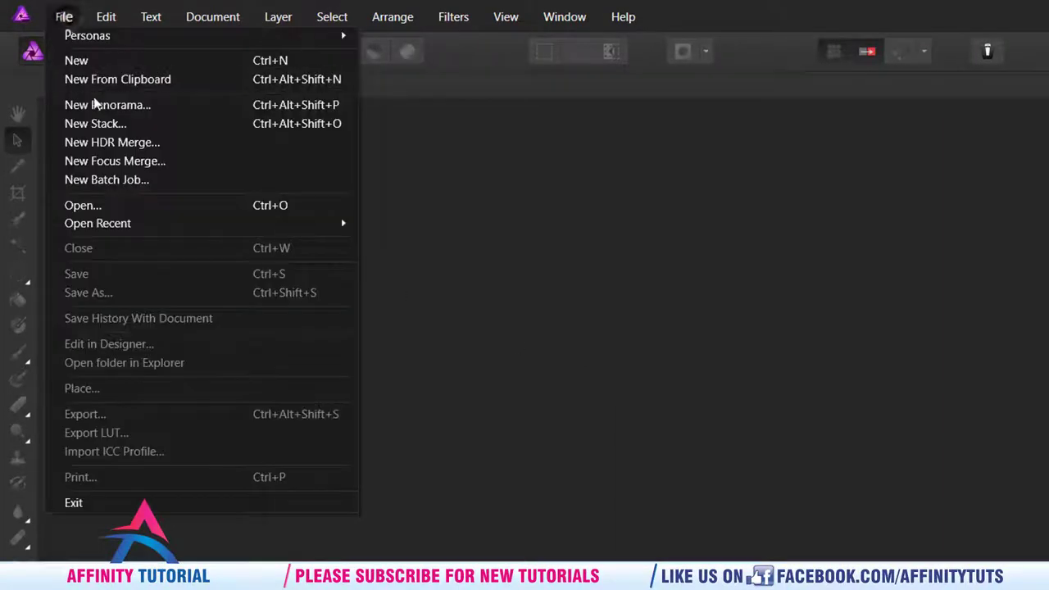
left_click(125, 205)
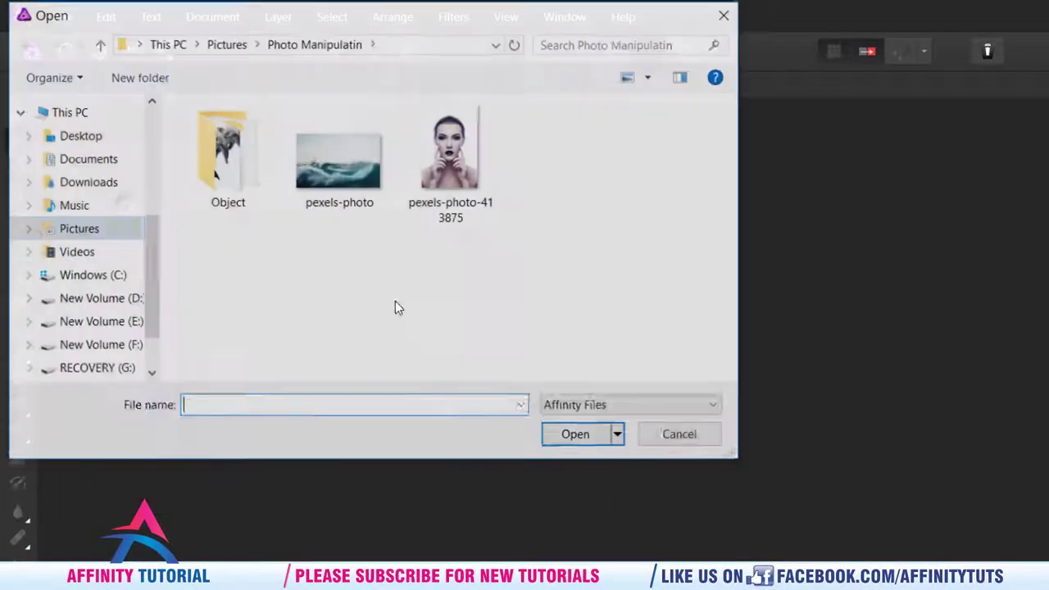
left_click(454, 176)
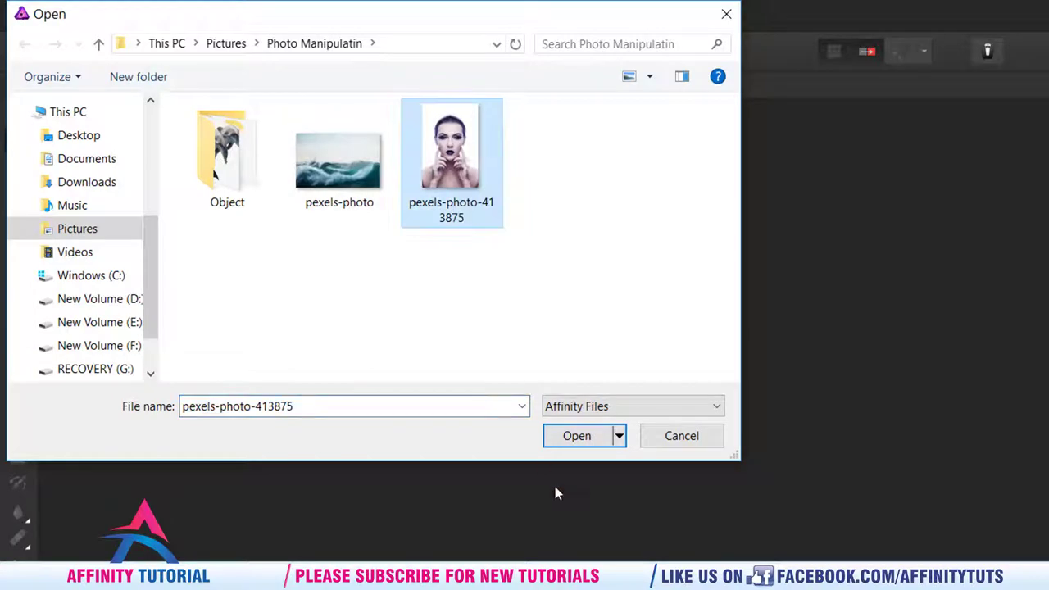
left_click(577, 436)
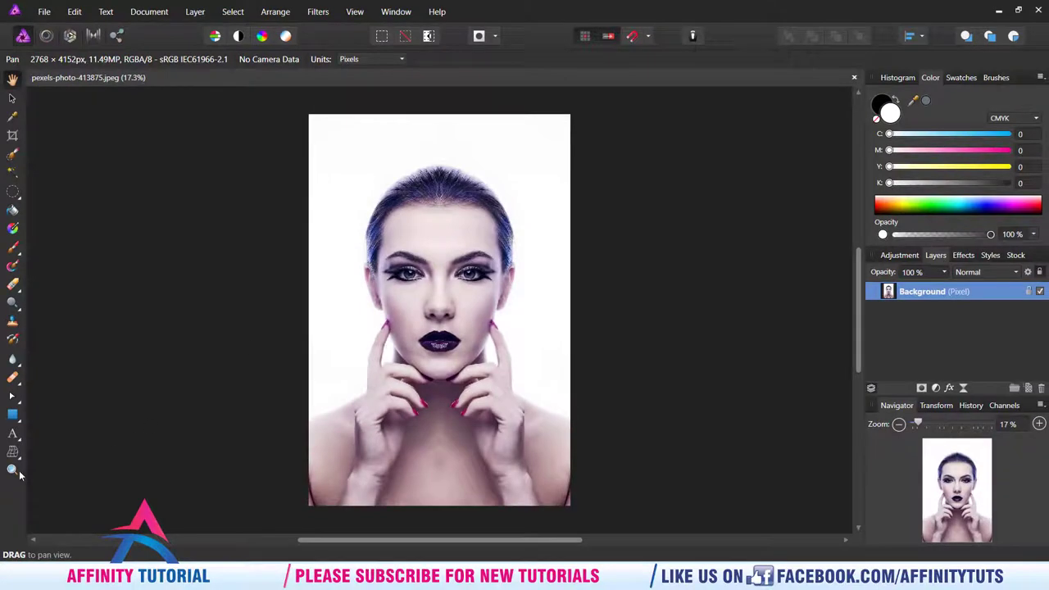
- Zoom in close on the hairline and switch to the Selection Brush Tool
left_click(13, 471)
left_click_drag(440, 194, 660, 361)
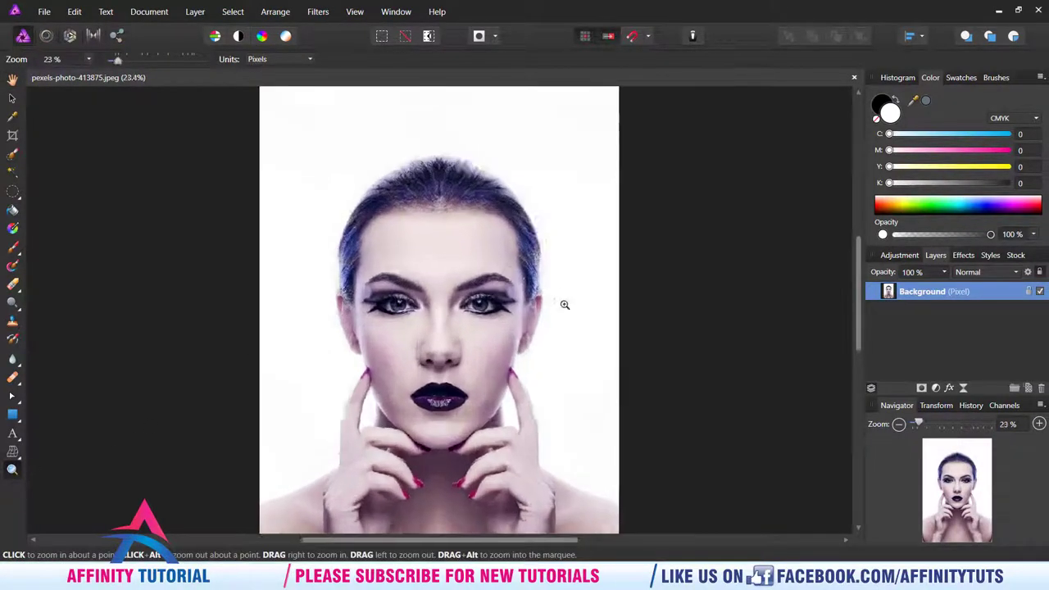
left_click_drag(437, 185, 513, 246)
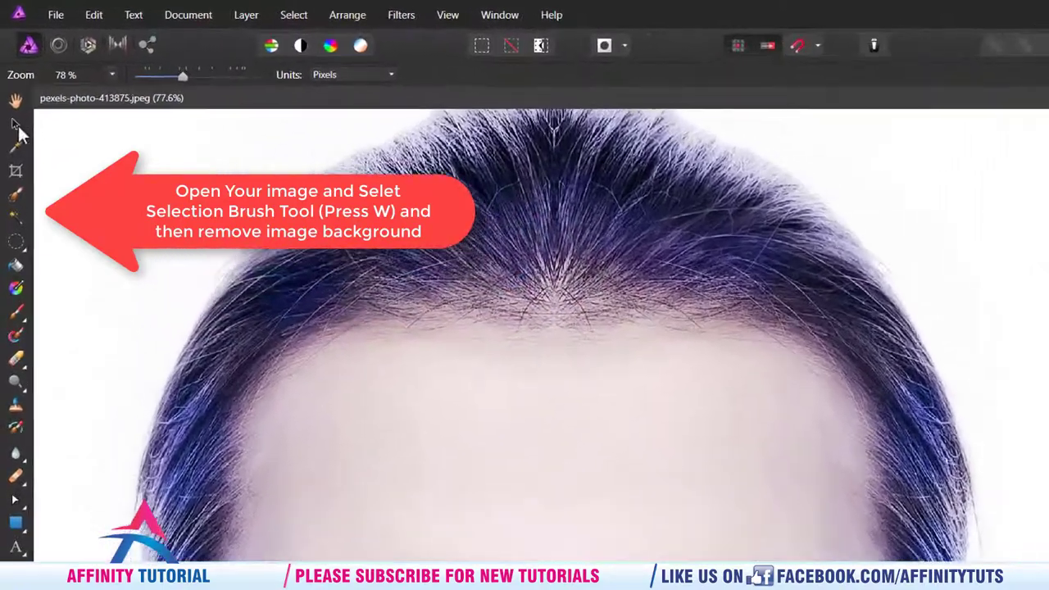
left_click(15, 124)
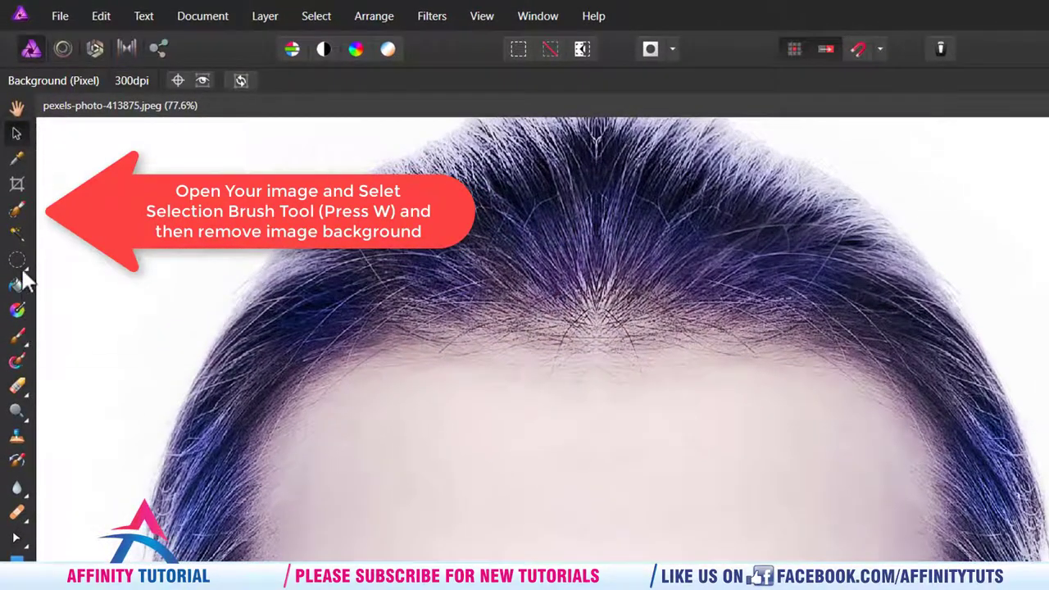
left_click(17, 211)
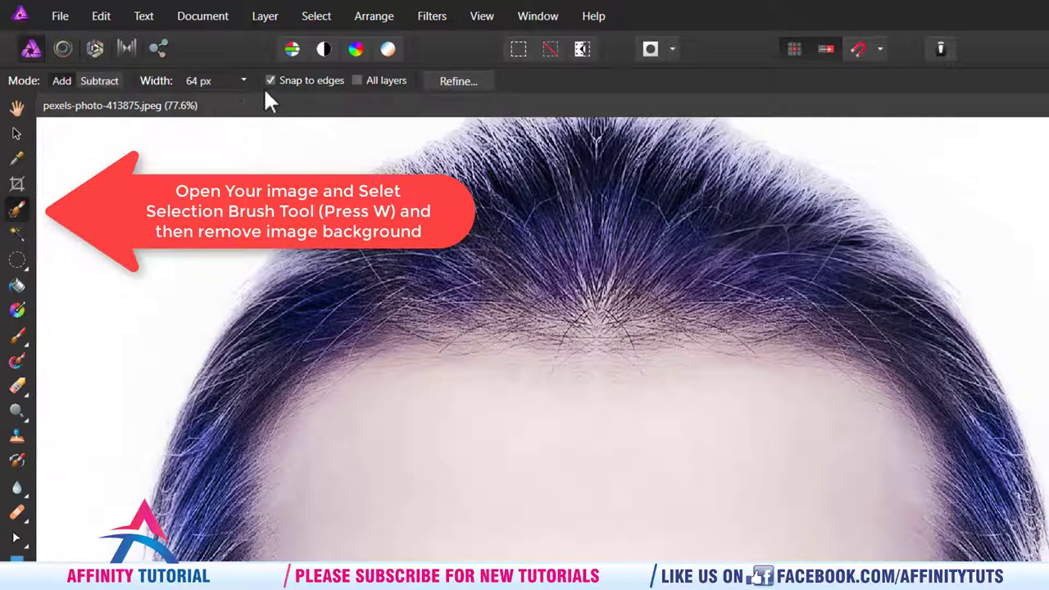
- Set the selection brush to 35 px and paint the top of the hair, hairline and right cheek
left_click(243, 81)
left_click_drag(246, 102, 230, 102)
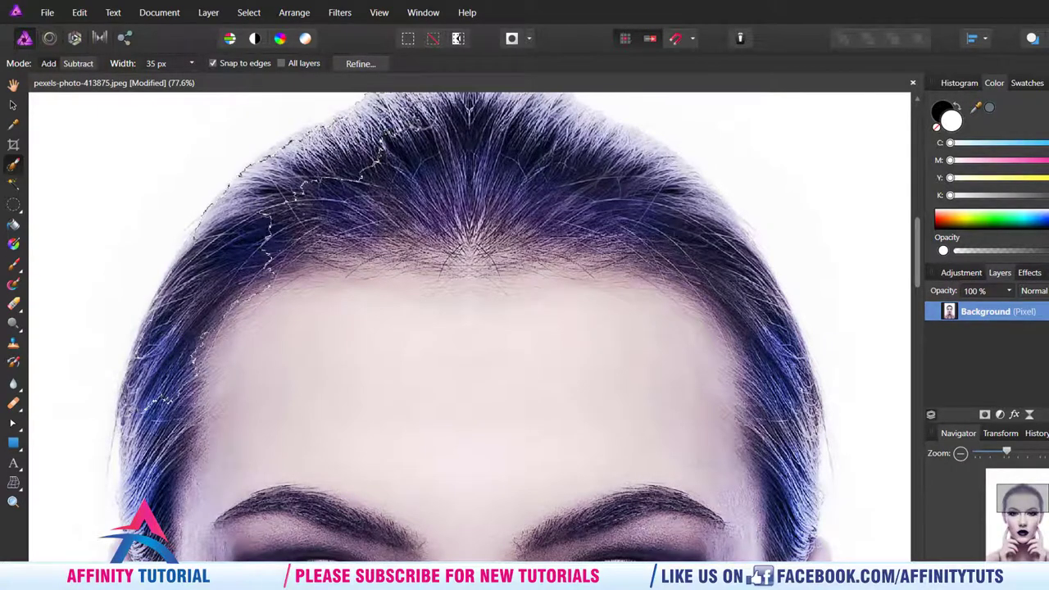
mouse_move(467, 110)
left_mouse_down()
mouse_move(630, 133)
mouse_move(775, 393)
left_mouse_up()
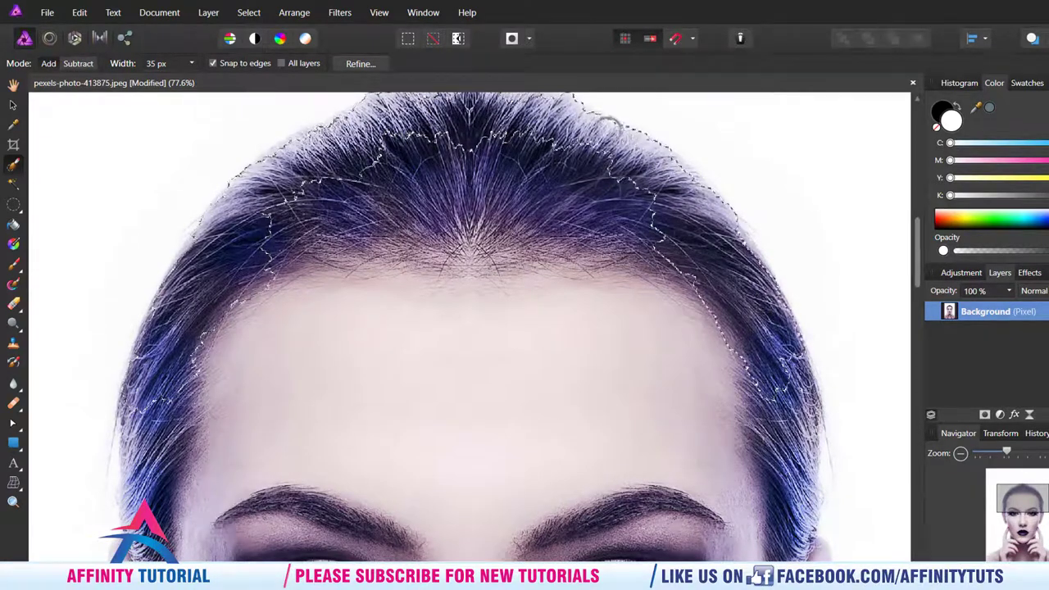
left_click_drag(649, 153, 164, 422)
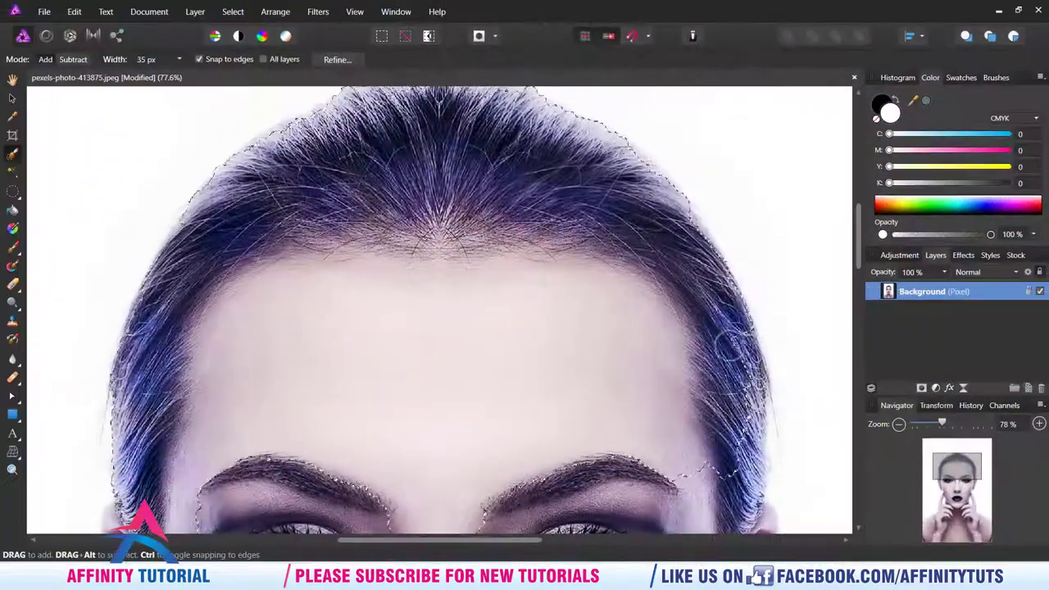
left_click_drag(576, 337, 573, 197)
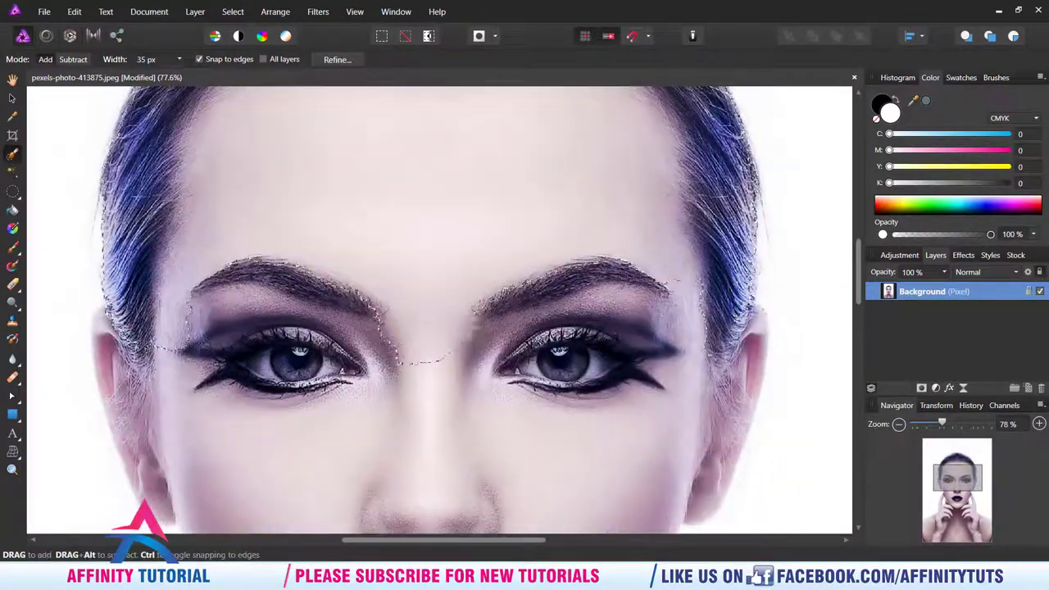
mouse_move(726, 456)
left_mouse_down()
mouse_move(536, 425)
mouse_move(574, 431)
mouse_move(419, 350)
mouse_move(315, 394)
mouse_move(106, 318)
mouse_move(131, 468)
mouse_move(218, 405)
mouse_move(363, 456)
mouse_move(494, 463)
left_mouse_up()
- Extend the selection across the face, both hands and fingers, and down the neck
scroll(494, 464, "down", 5)
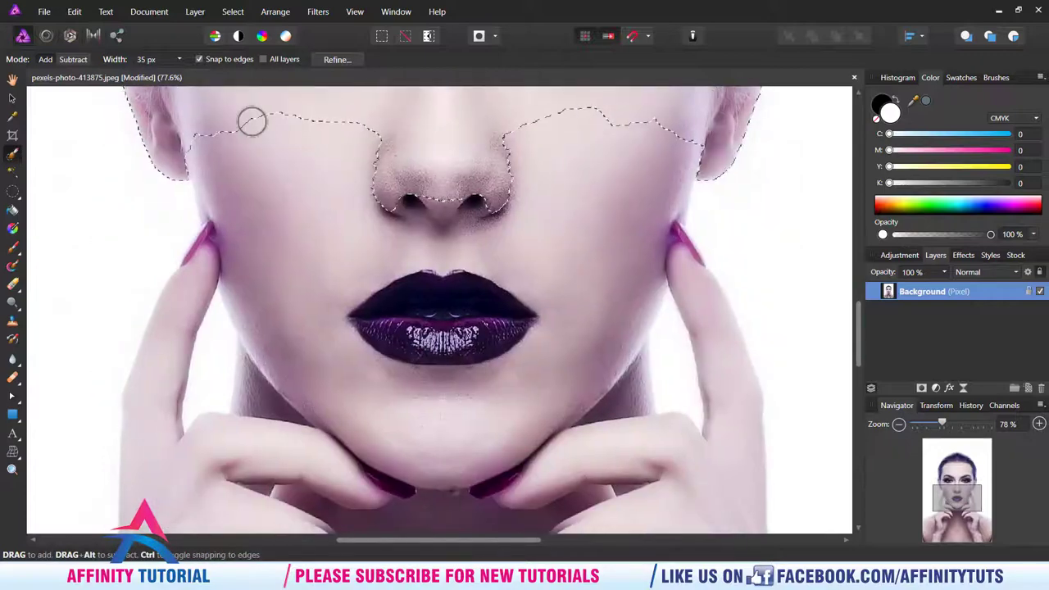
mouse_move(251, 118)
left_mouse_down()
mouse_move(190, 183)
mouse_move(202, 205)
mouse_move(614, 145)
left_mouse_up()
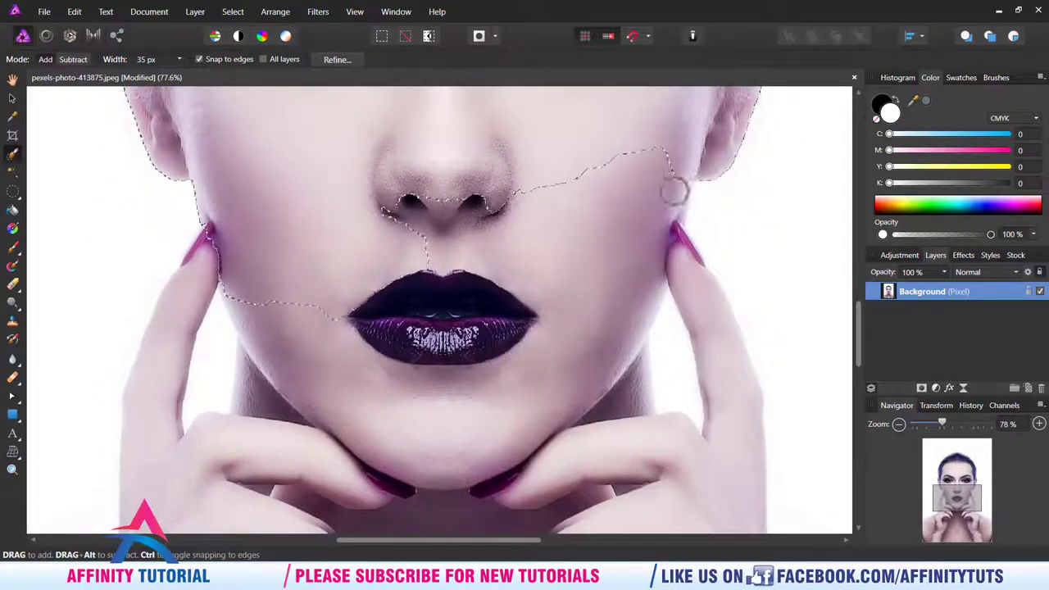
mouse_move(642, 180)
left_mouse_down()
mouse_move(421, 290)
mouse_move(448, 279)
left_mouse_up()
scroll(448, 279, "down", 3)
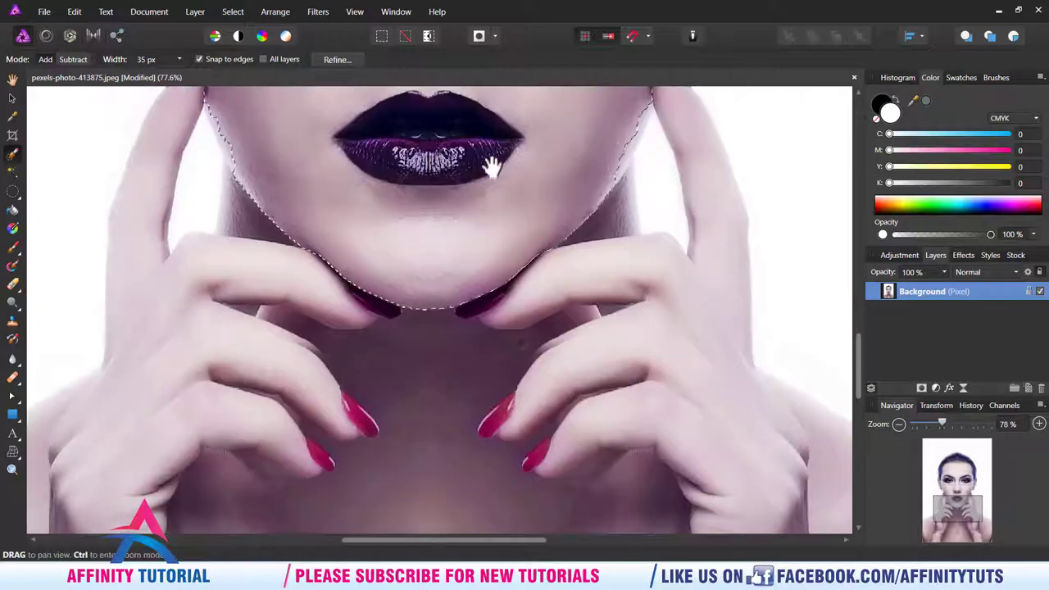
left_click_drag(491, 164, 246, 254)
left_click_drag(131, 280, 235, 268)
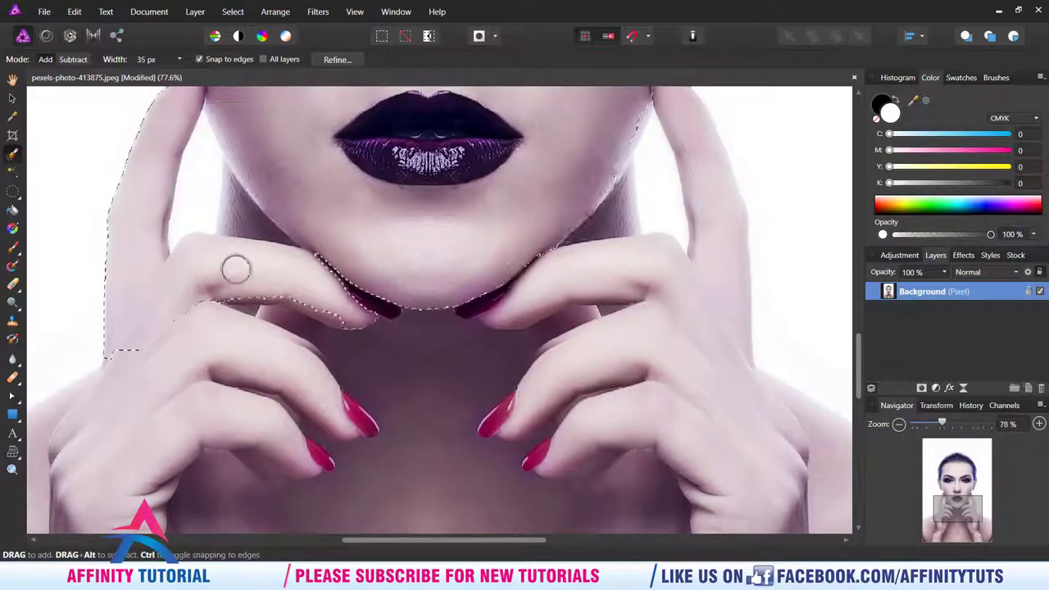
mouse_move(511, 290)
left_mouse_down()
mouse_move(714, 276)
mouse_move(716, 288)
mouse_move(569, 358)
mouse_move(394, 289)
mouse_move(112, 468)
mouse_move(323, 145)
mouse_move(145, 241)
left_mouse_up()
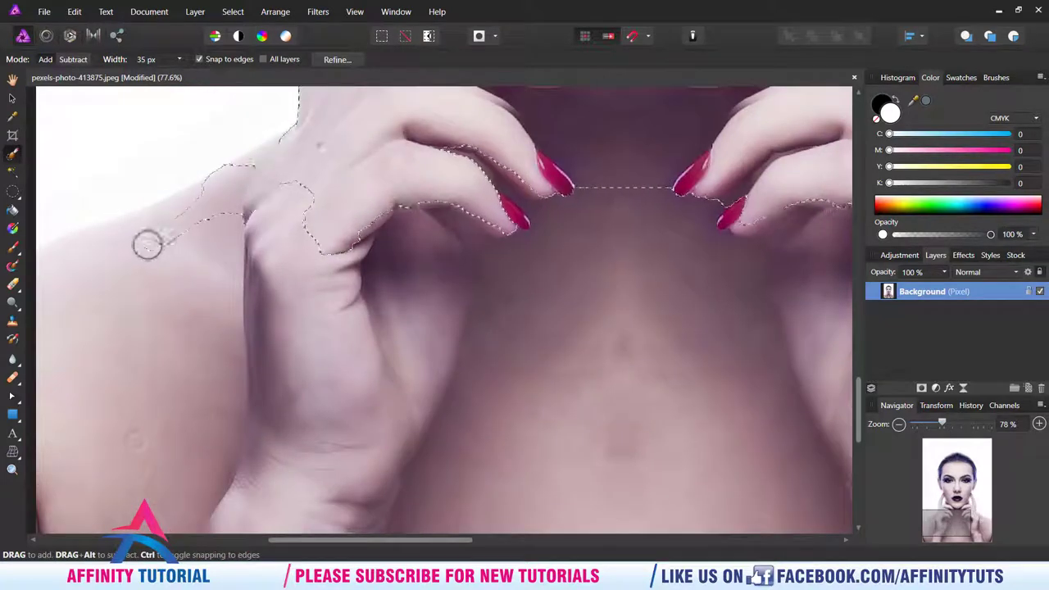
left_click_drag(420, 343, 386, 235)
scroll(386, 235, "down", 3)
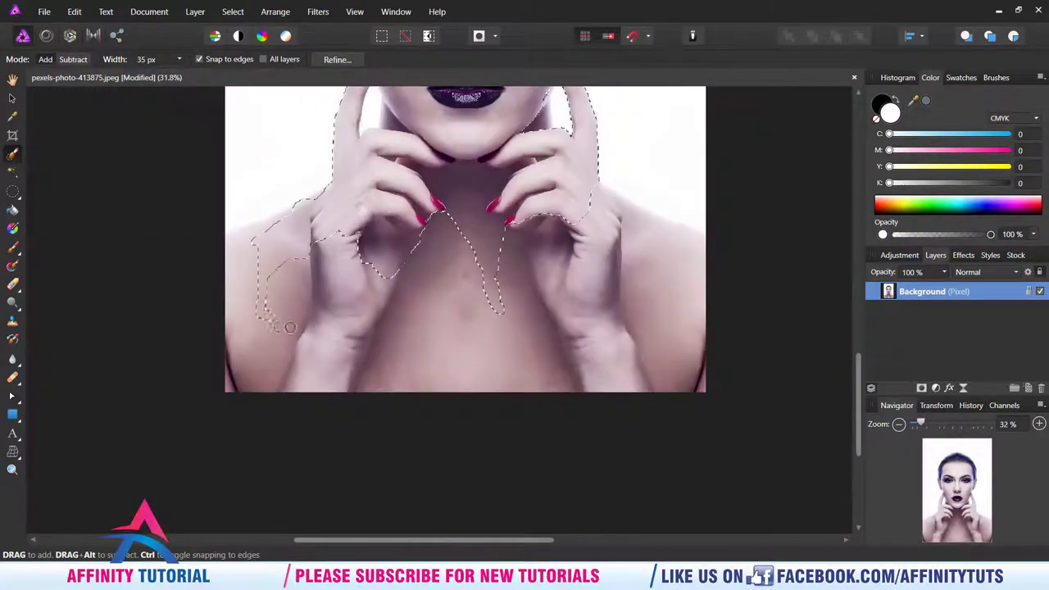
- Add the shoulders and chest to the selection, then shrink the brush to about 38 px
mouse_move(290, 327)
left_mouse_down()
mouse_move(590, 336)
mouse_move(578, 274)
mouse_move(316, 339)
left_mouse_up()
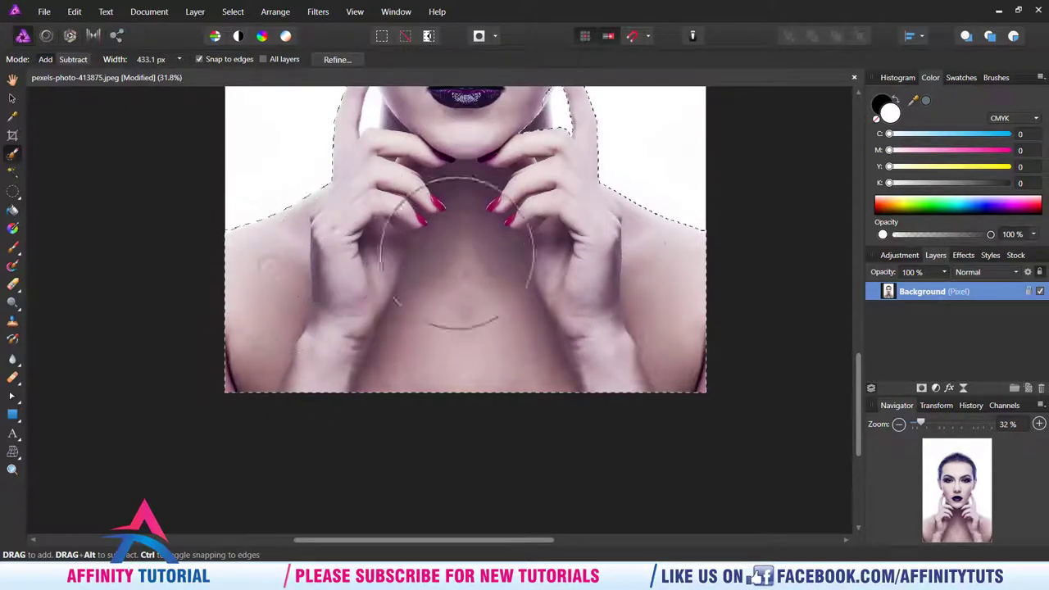
scroll(457, 251, "up", 3)
scroll(386, 332, "up", 2)
scroll(417, 159, "up", 2)
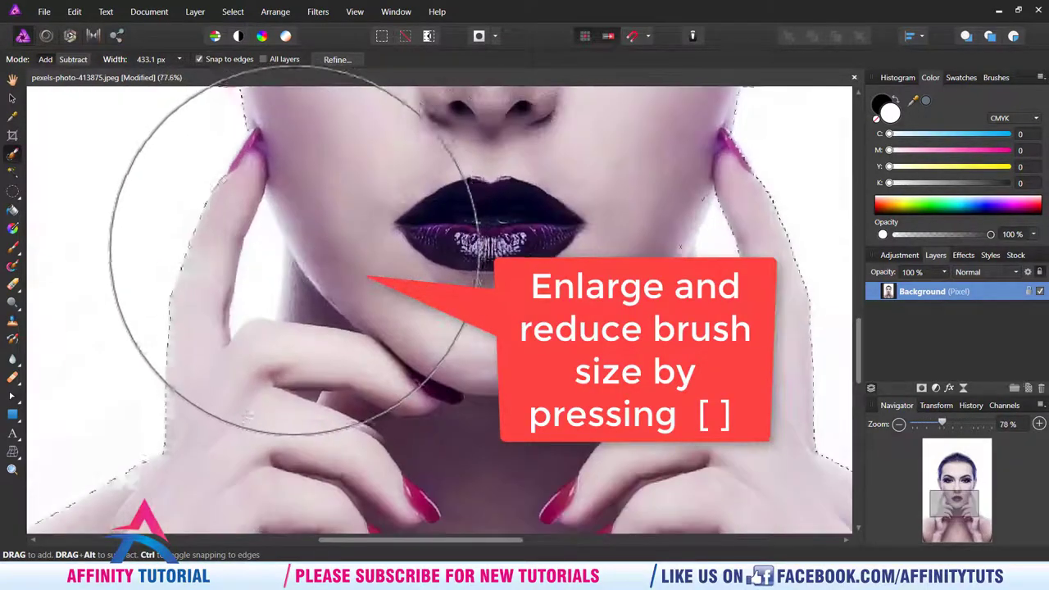
scroll(287, 254, "up", 2)
key("bracketleft")
key("bracketleft")
key("bracketleft")
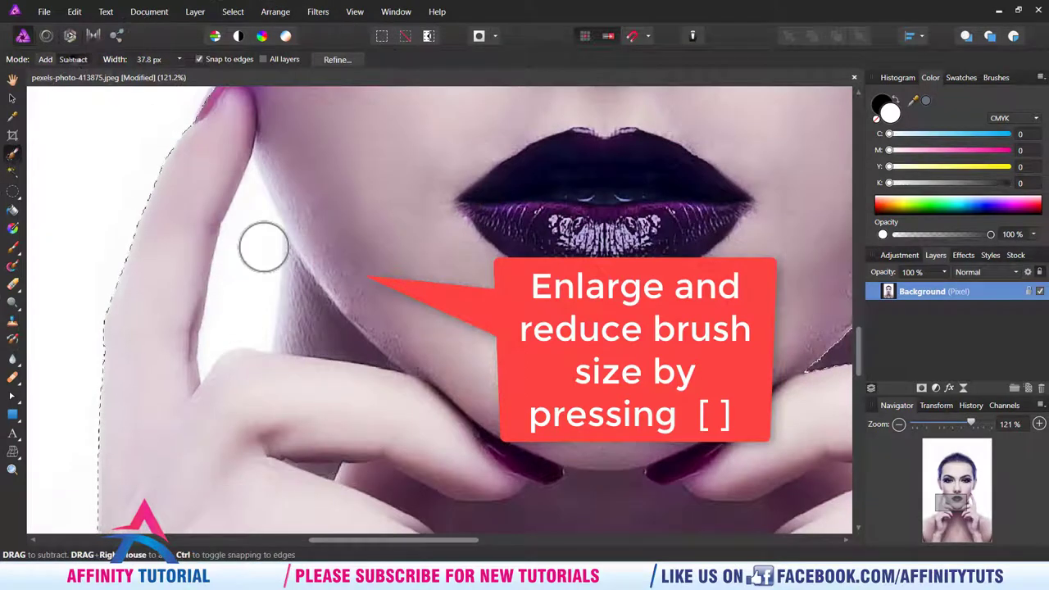
- Subtract the background gap between chin and finger from the selection, then zoom out
left_click_drag(633, 289, 412, 310)
left_click_drag(712, 258, 544, 245)
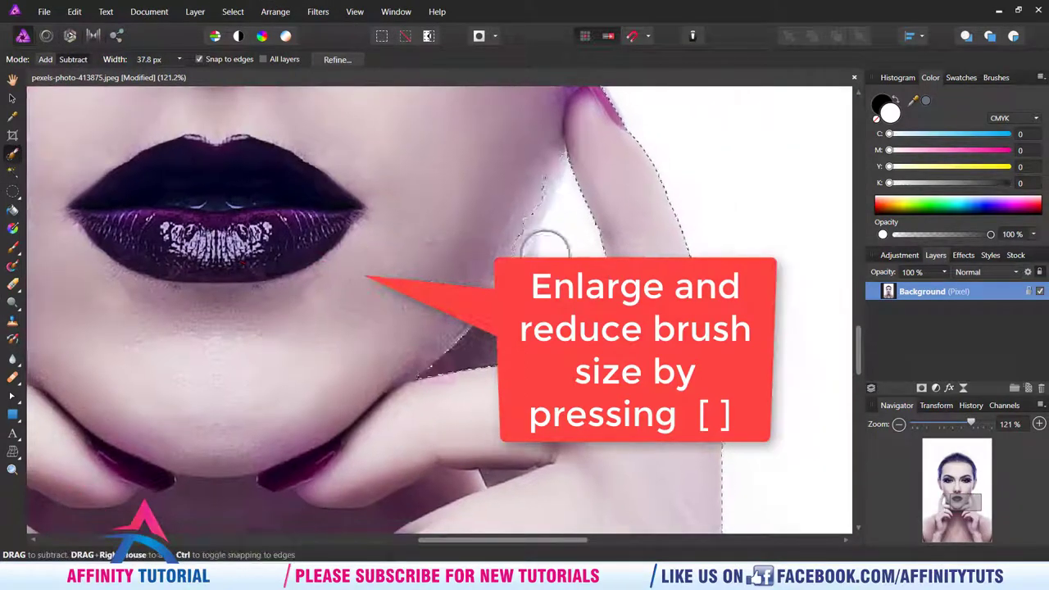
left_click(45, 59)
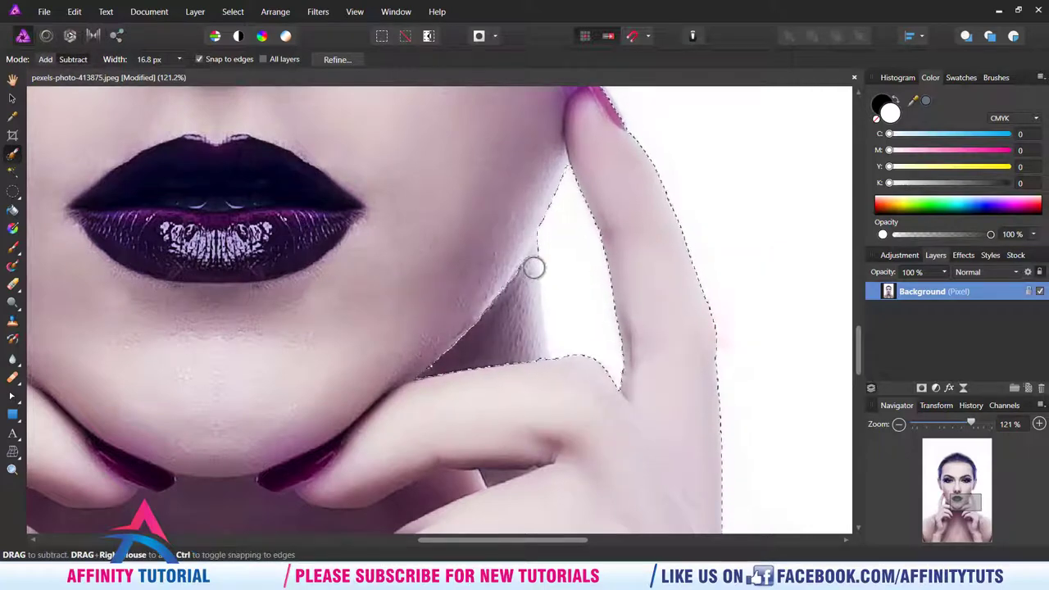
left_click(47, 61)
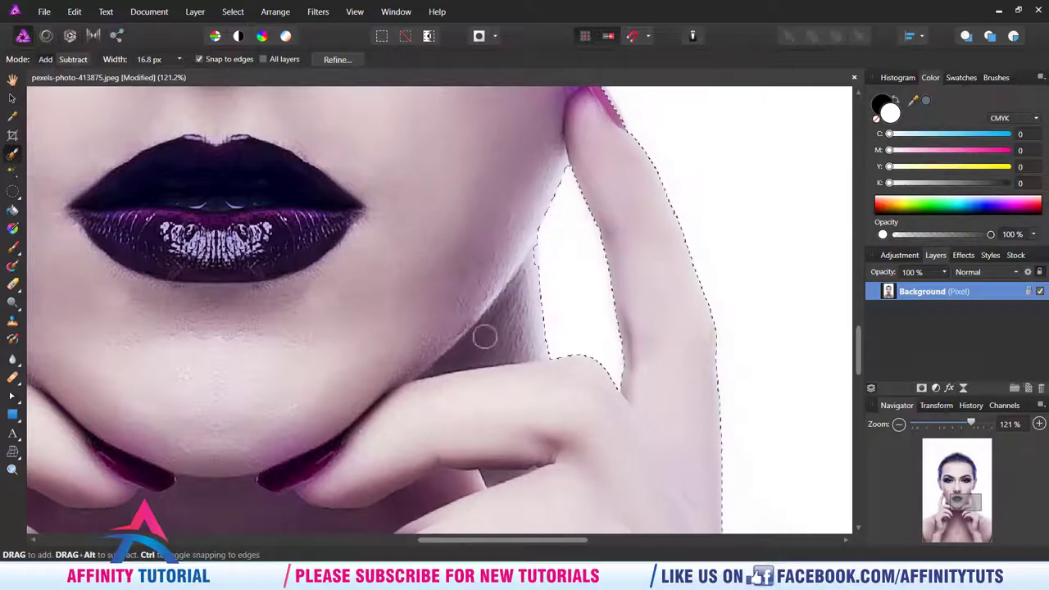
scroll(483, 336, "down", 3)
scroll(500, 245, "down", 2)
scroll(508, 211, "down", 2)
scroll(473, 201, "down", 2)
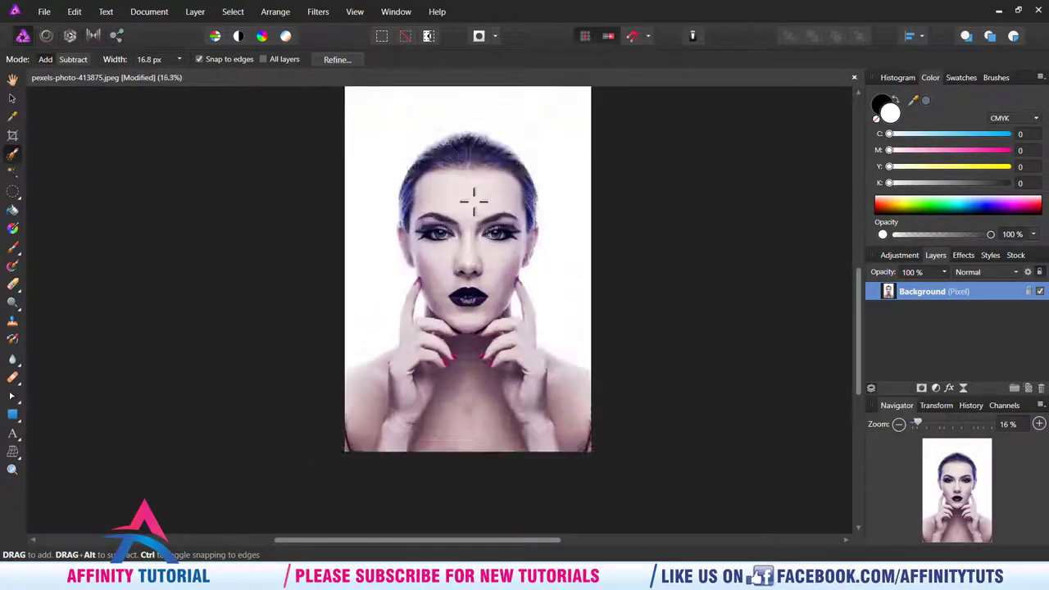
scroll(474, 201, "up", 3)
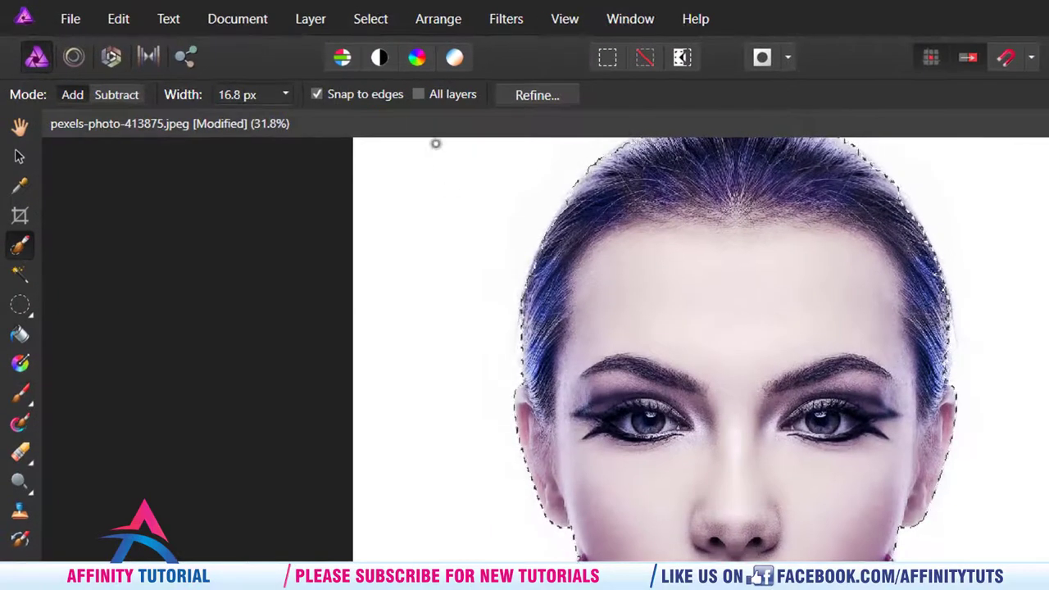
- Feather the selection with a 1 px radius
left_click(370, 18)
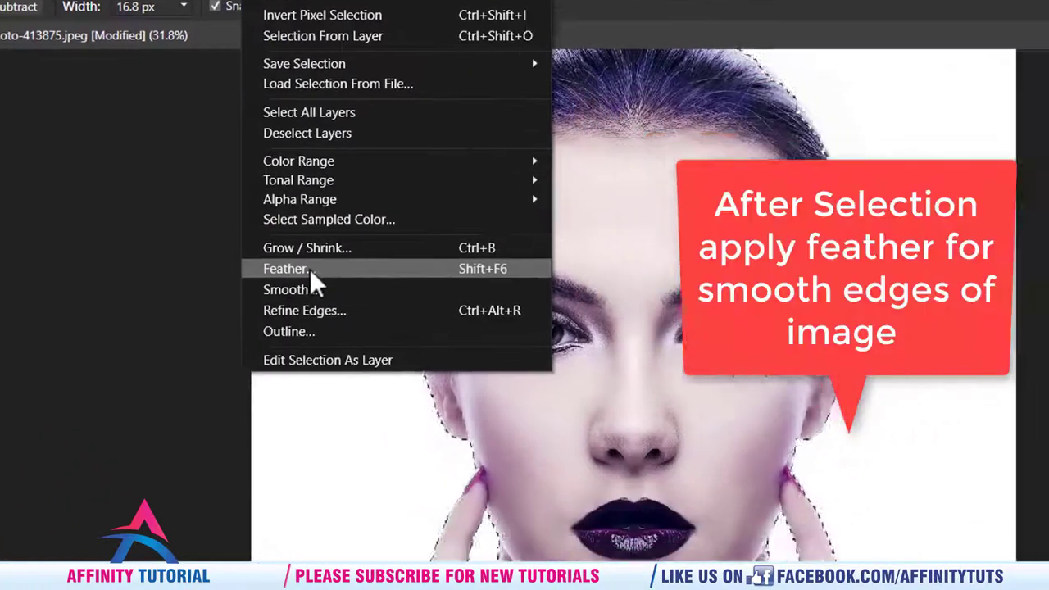
left_click(412, 357)
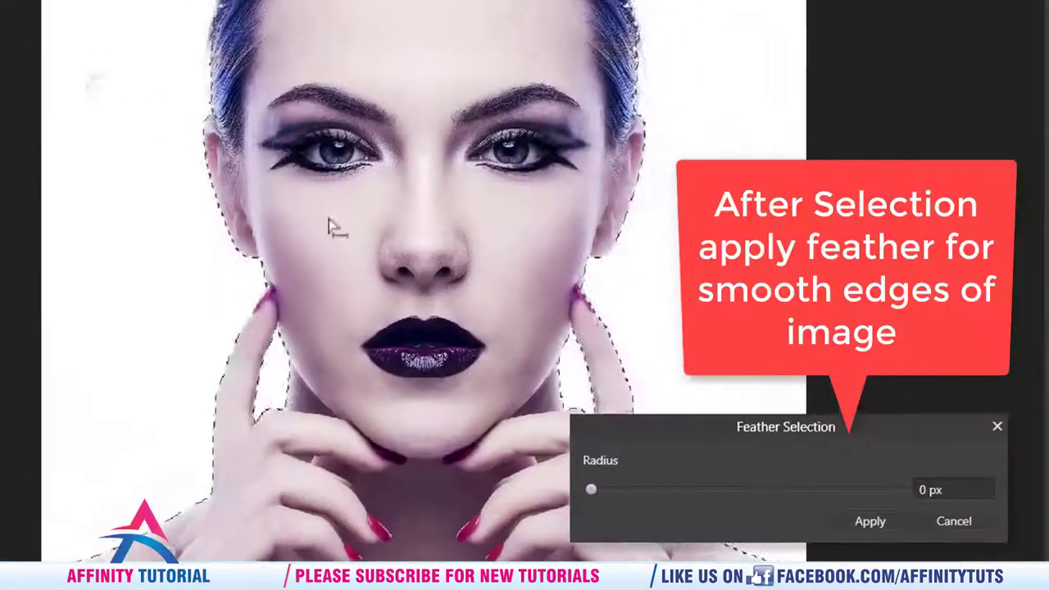
left_click(920, 490)
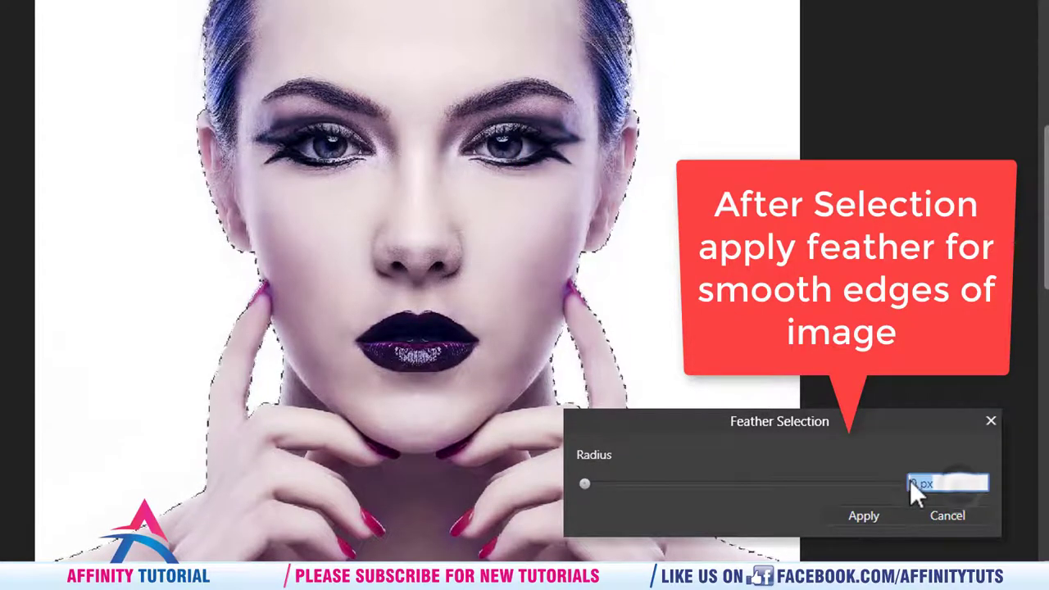
type("1")
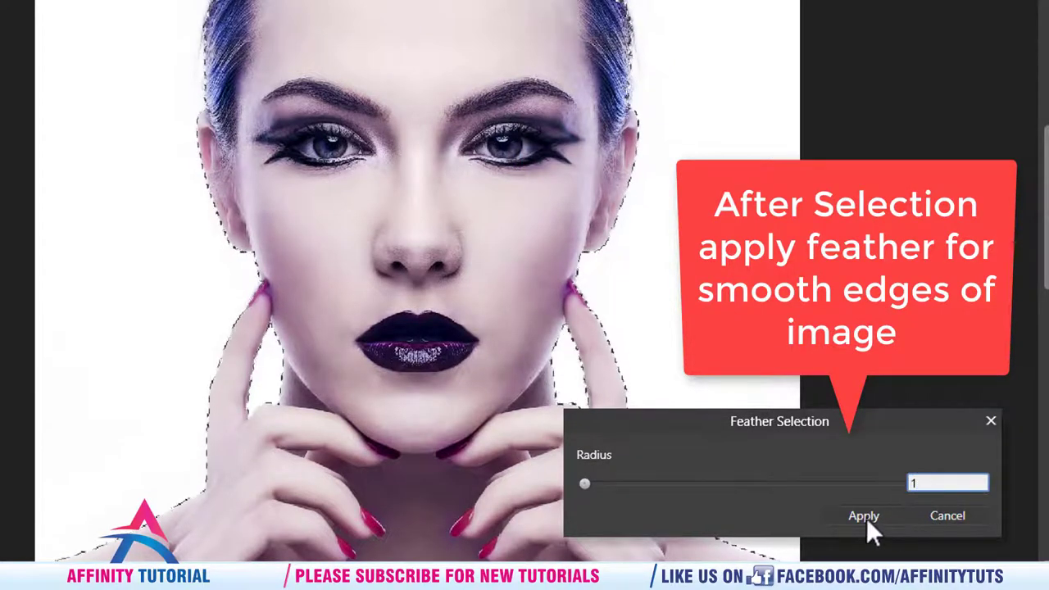
left_click(866, 516)
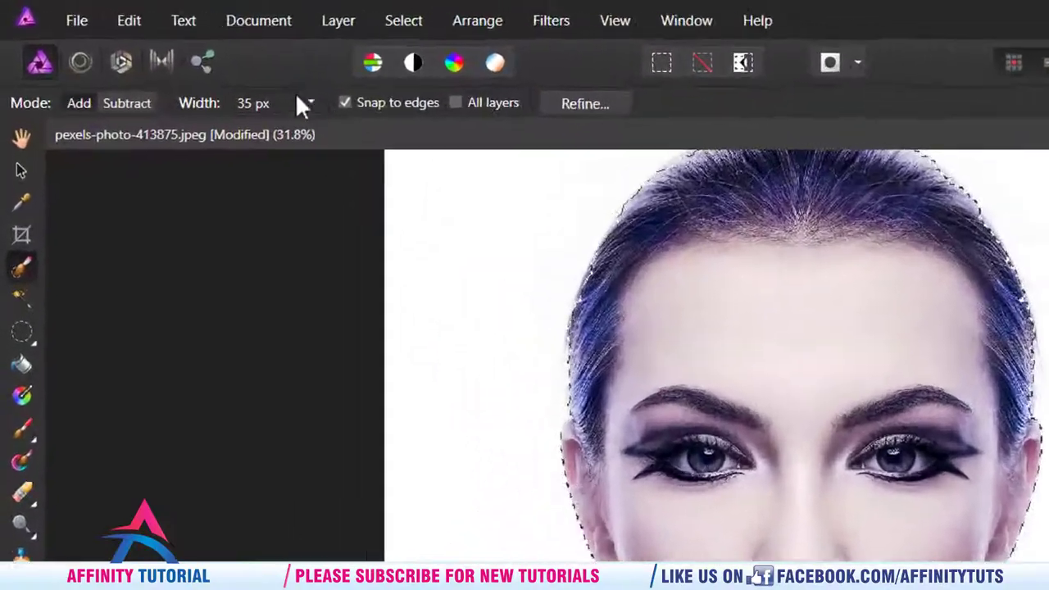
- Copy and paste the woman onto a new layer and delete the original Background layer
left_click(128, 20)
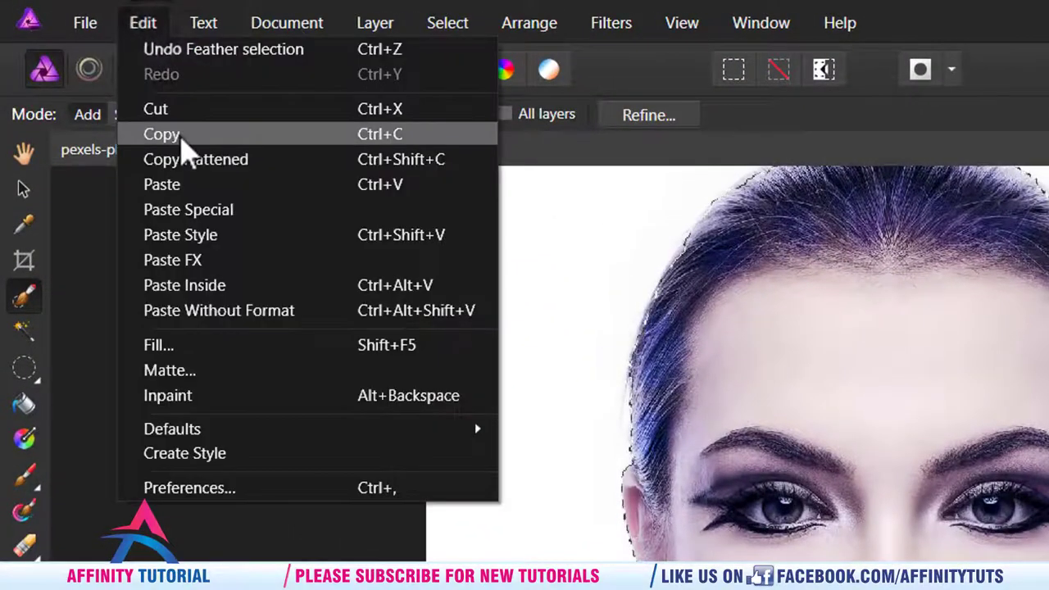
left_click(181, 139)
left_click(144, 23)
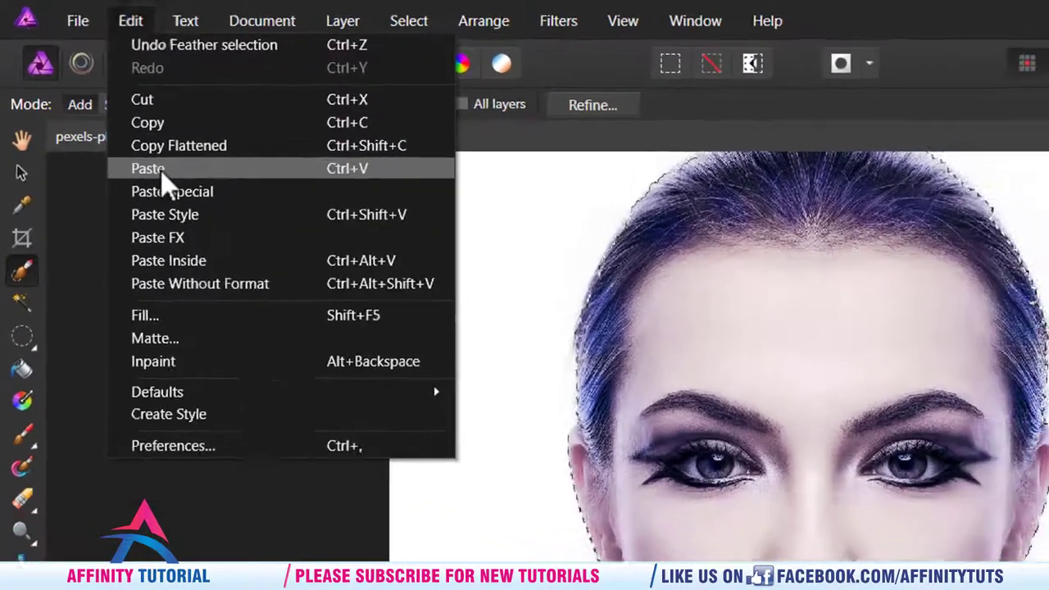
left_click(164, 185)
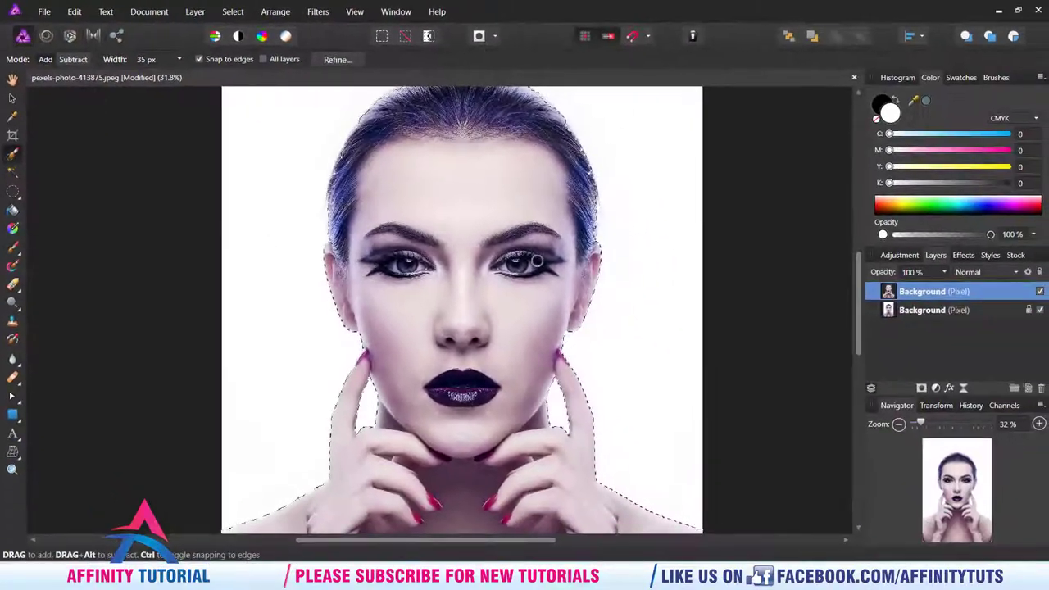
left_click(12, 192)
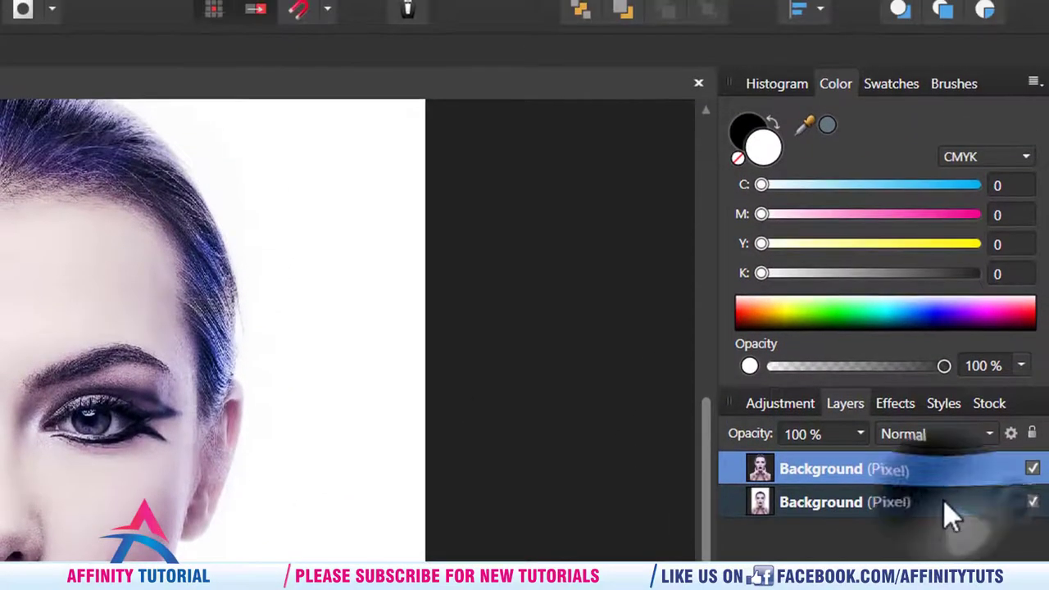
right_click(943, 501)
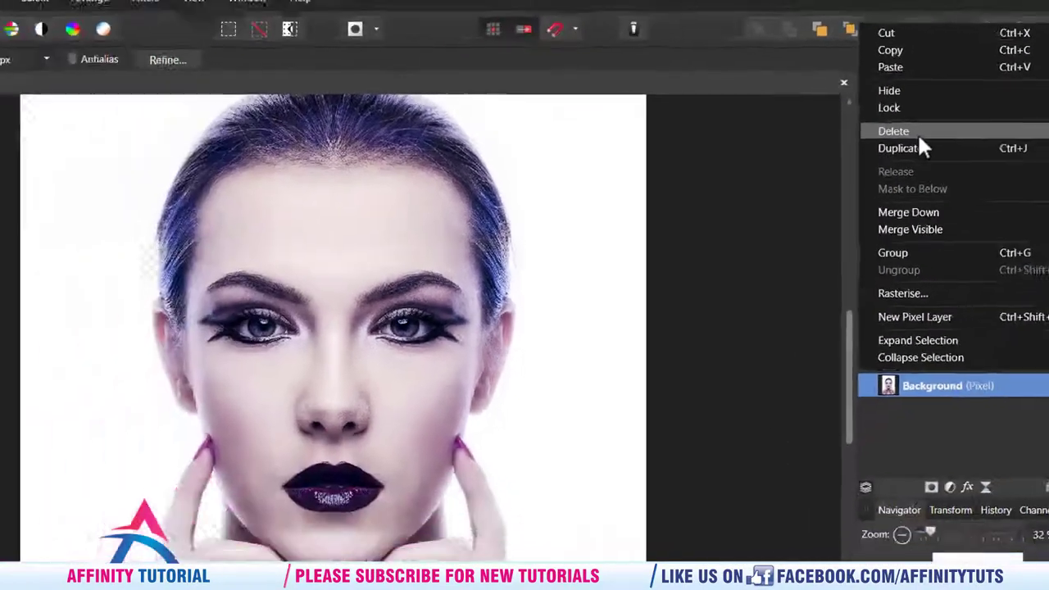
left_click(787, 150)
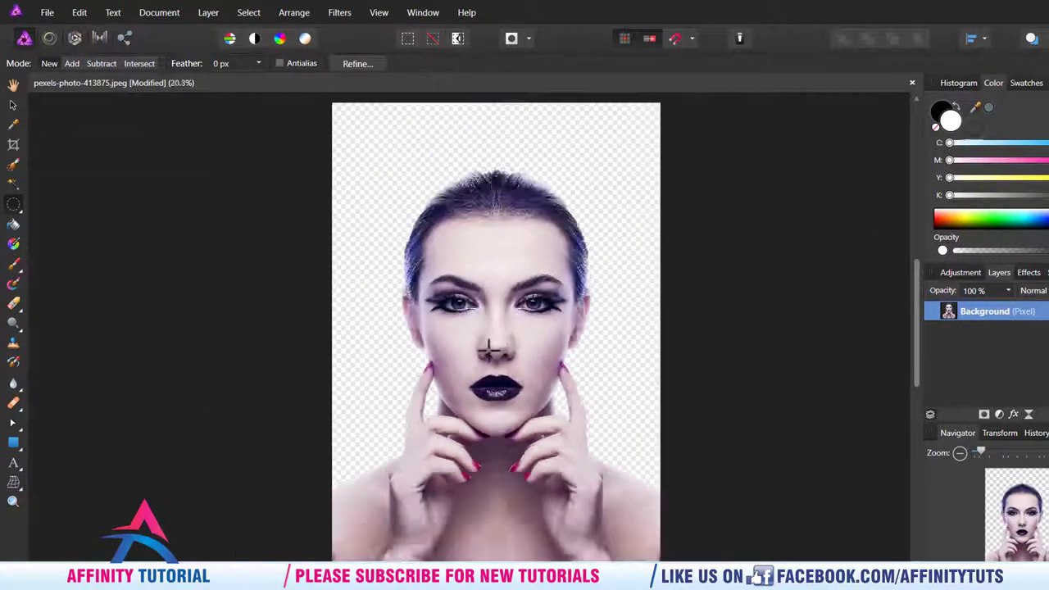
- Draw a white rectangle spanning the entire canvas
scroll(488, 351, "down", 2)
scroll(547, 341, "up", 1)
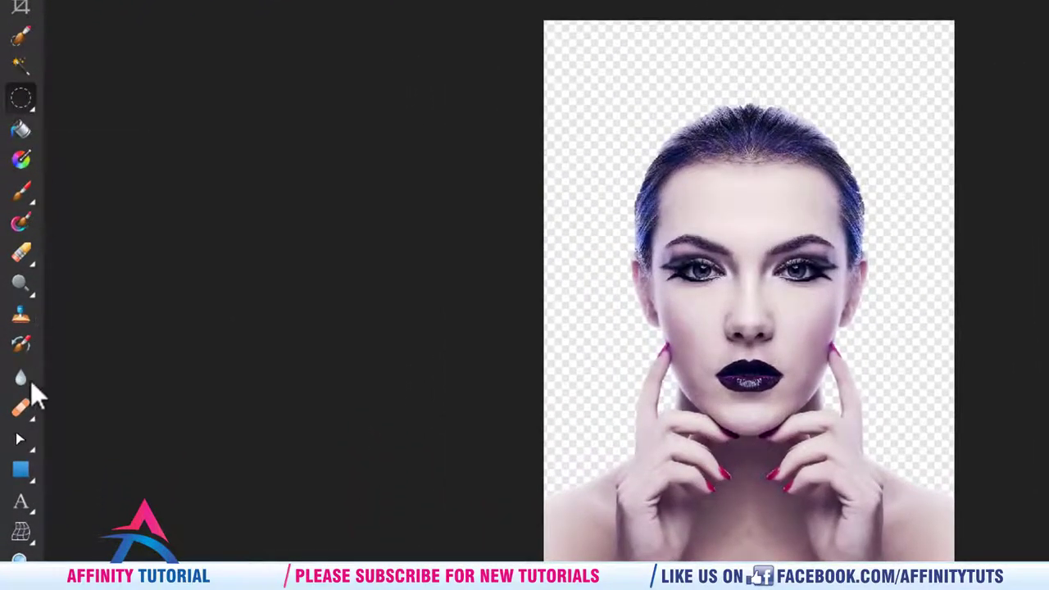
left_click(20, 468)
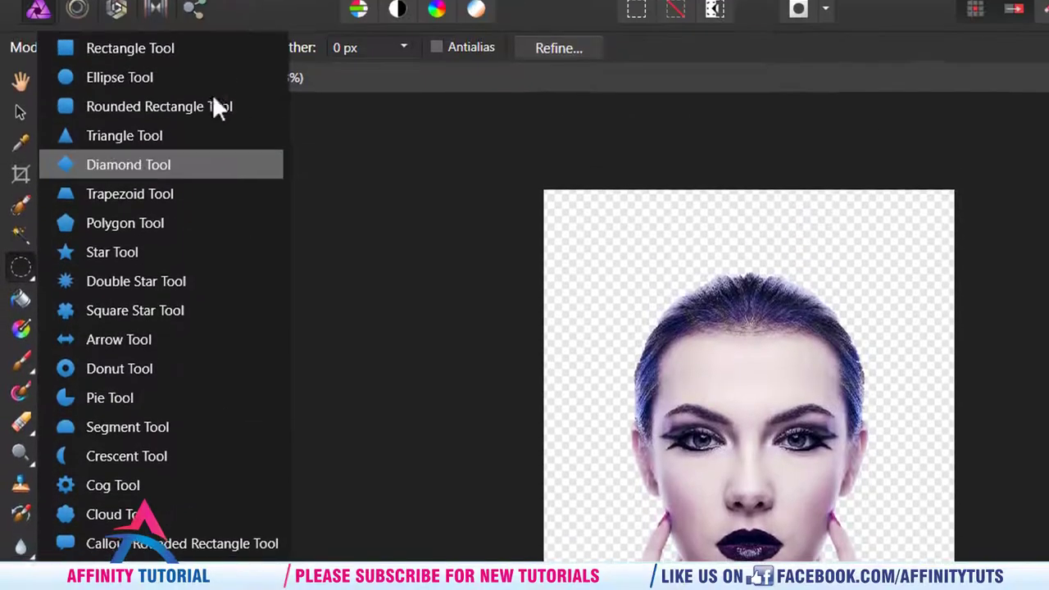
left_click(186, 50)
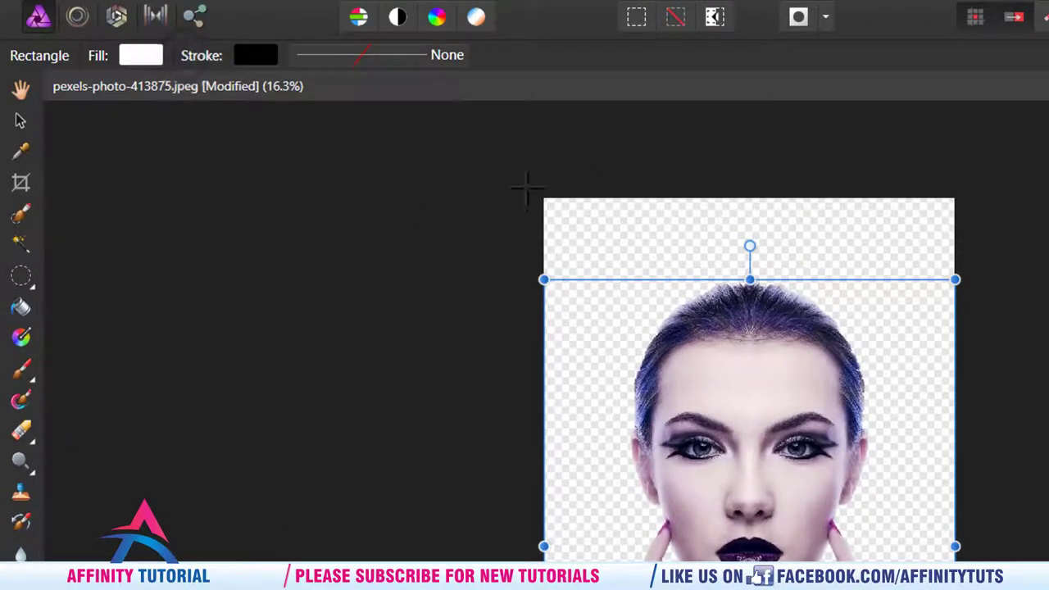
left_click_drag(527, 187, 955, 582)
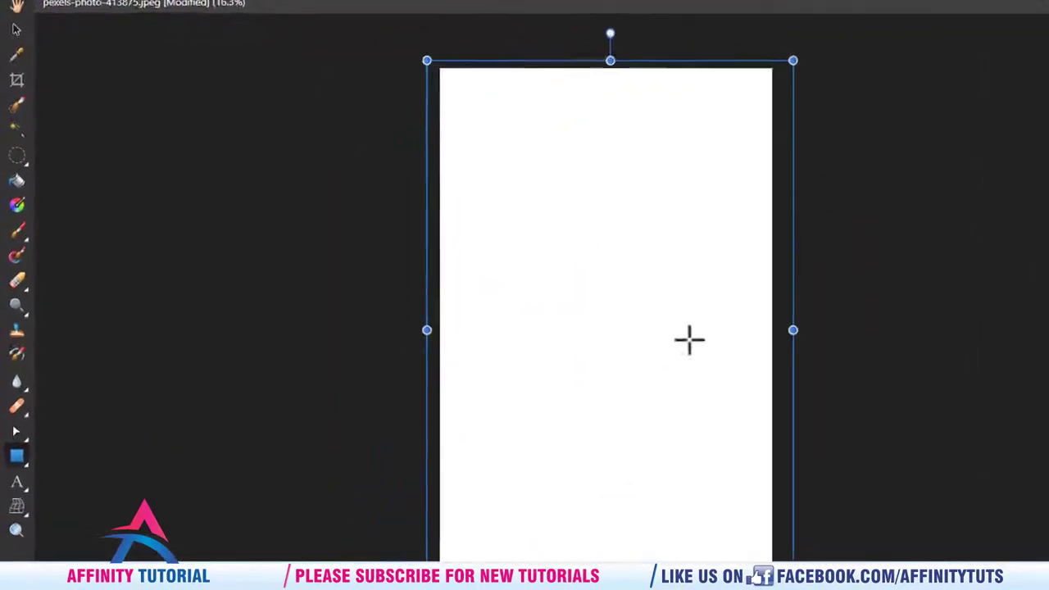
- Fill the rectangle with a radial gradient, light blue outer stop (C 19 / K 30), smaller white glow
left_click(16, 205)
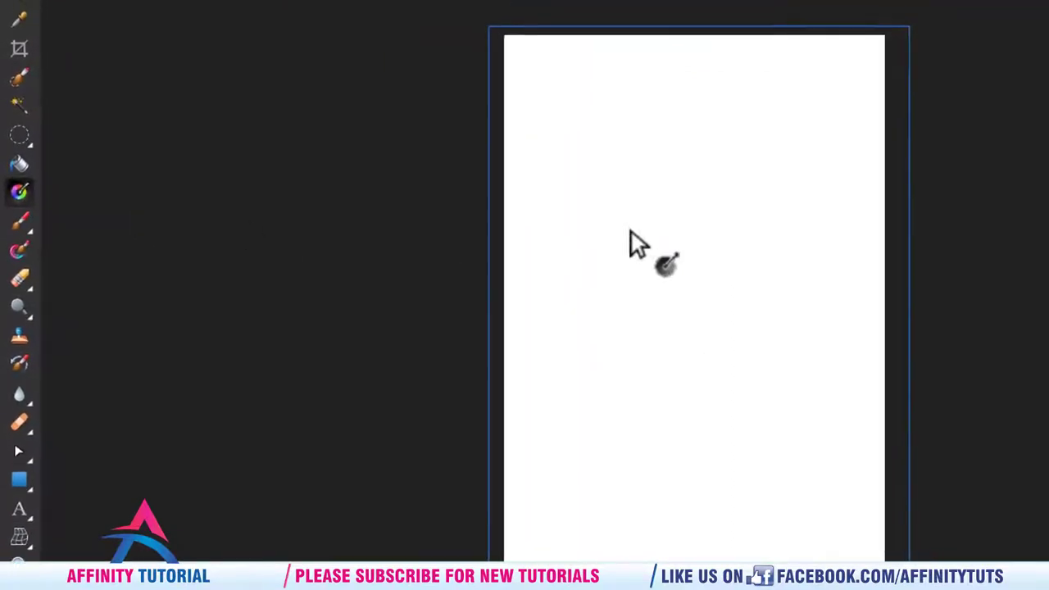
left_click_drag(660, 202, 925, 202)
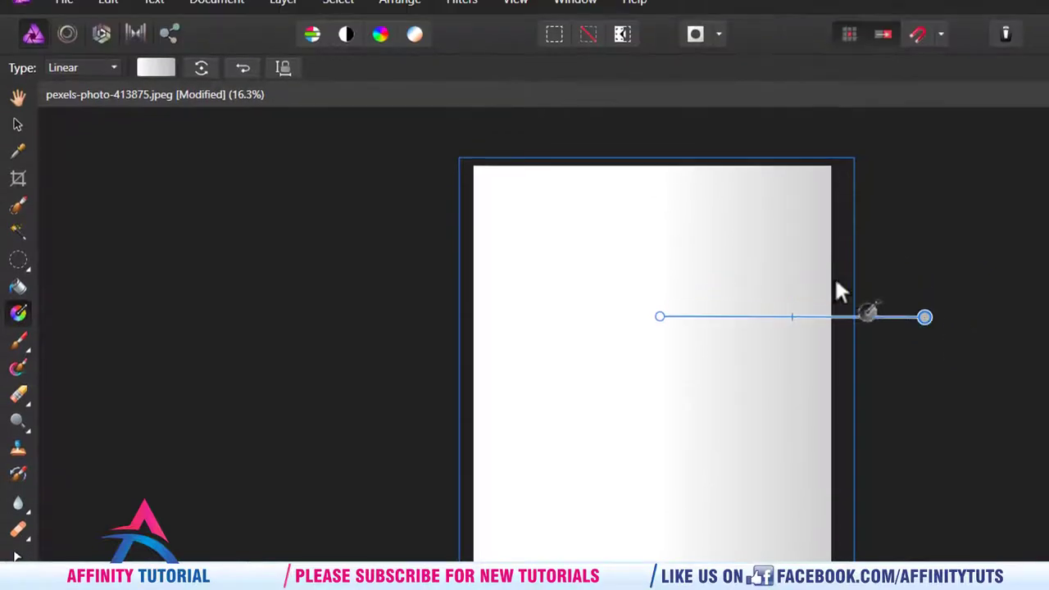
left_click(88, 72)
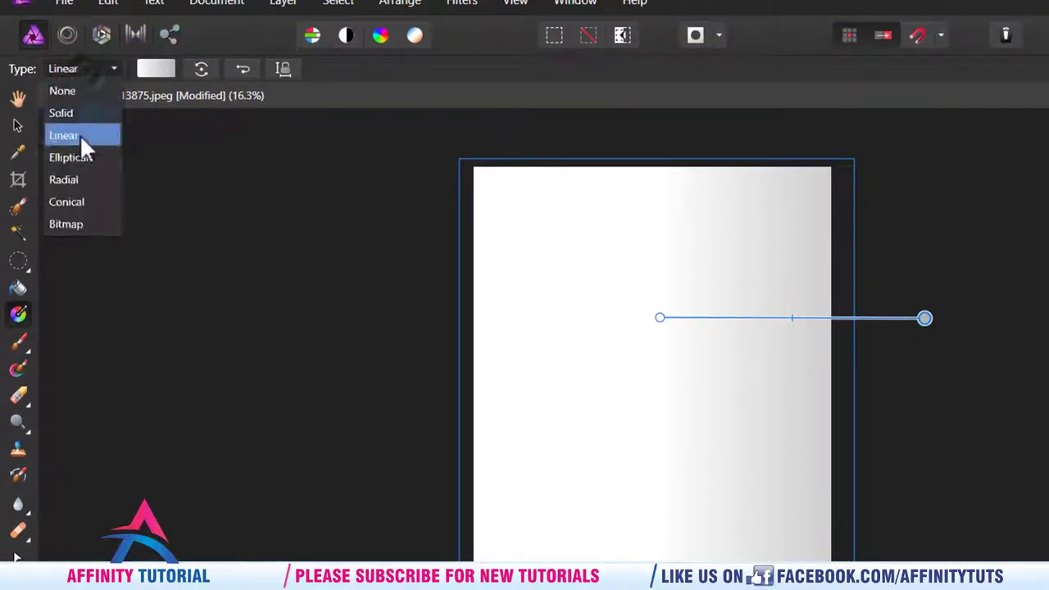
left_click(79, 178)
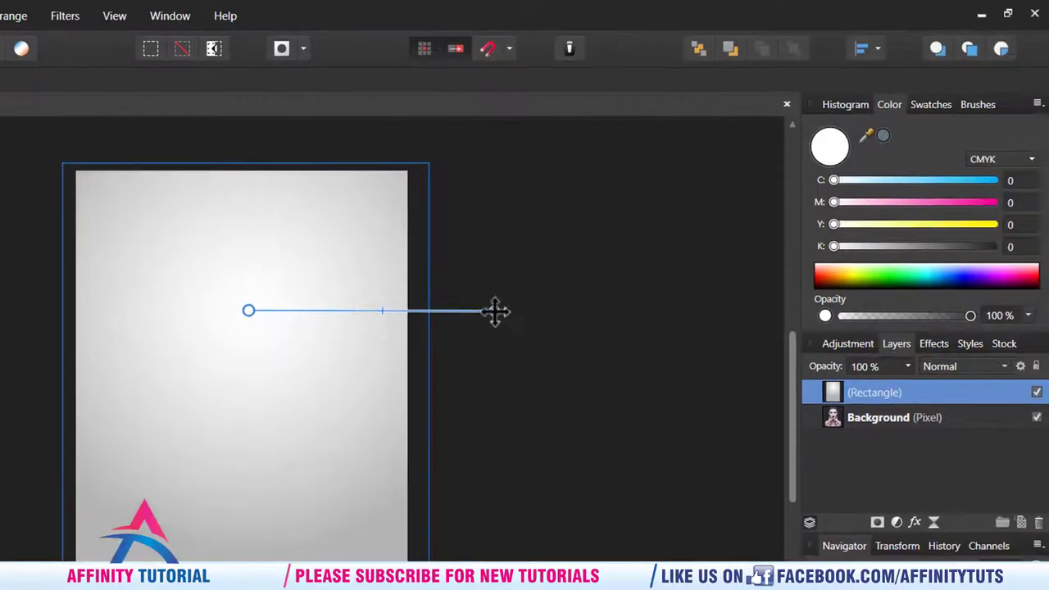
left_click(495, 311)
left_click_drag(836, 179, 865, 182)
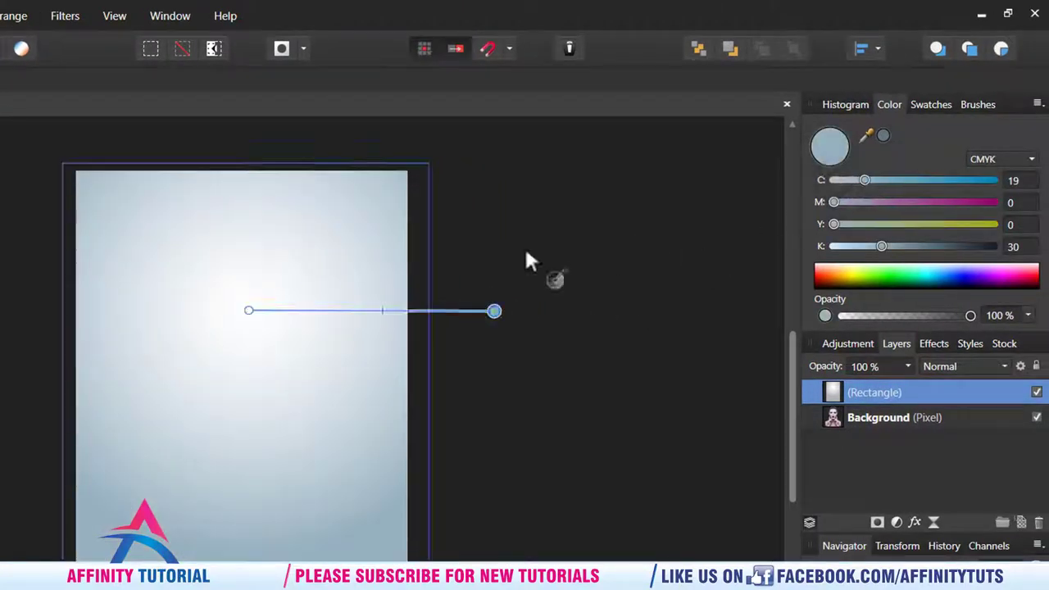
left_click_drag(385, 311, 371, 312)
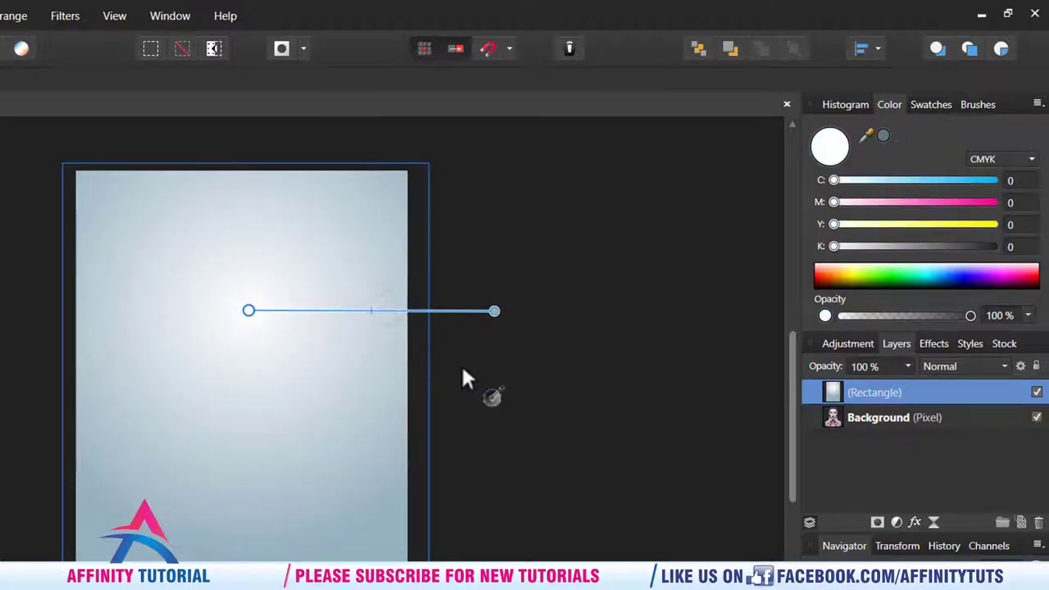
- Move the rectangle layer beneath the woman and select her layer
left_click_drag(941, 396, 945, 430)
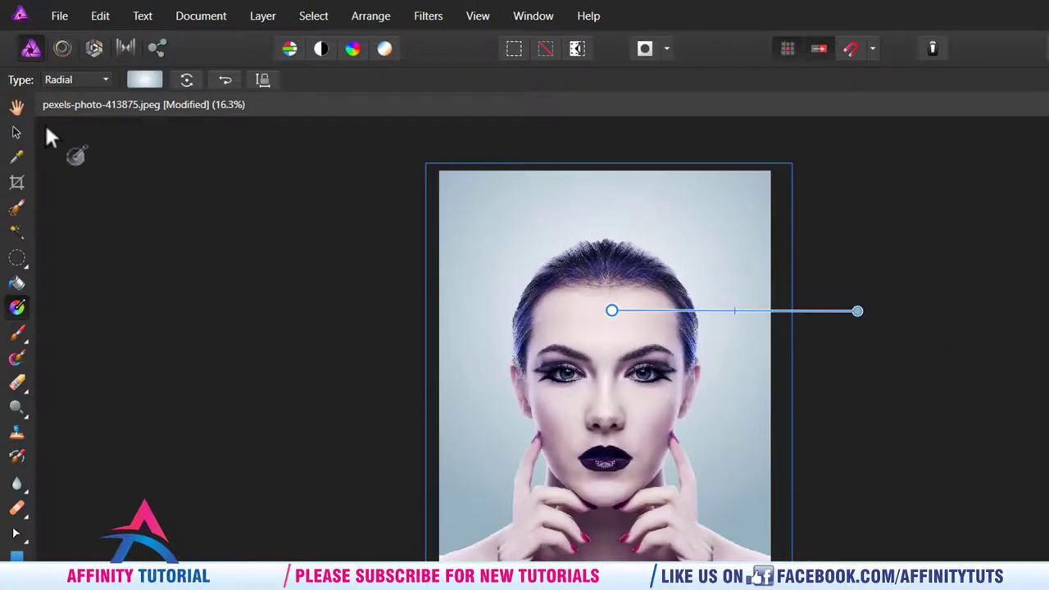
left_click(18, 140)
left_click(283, 248)
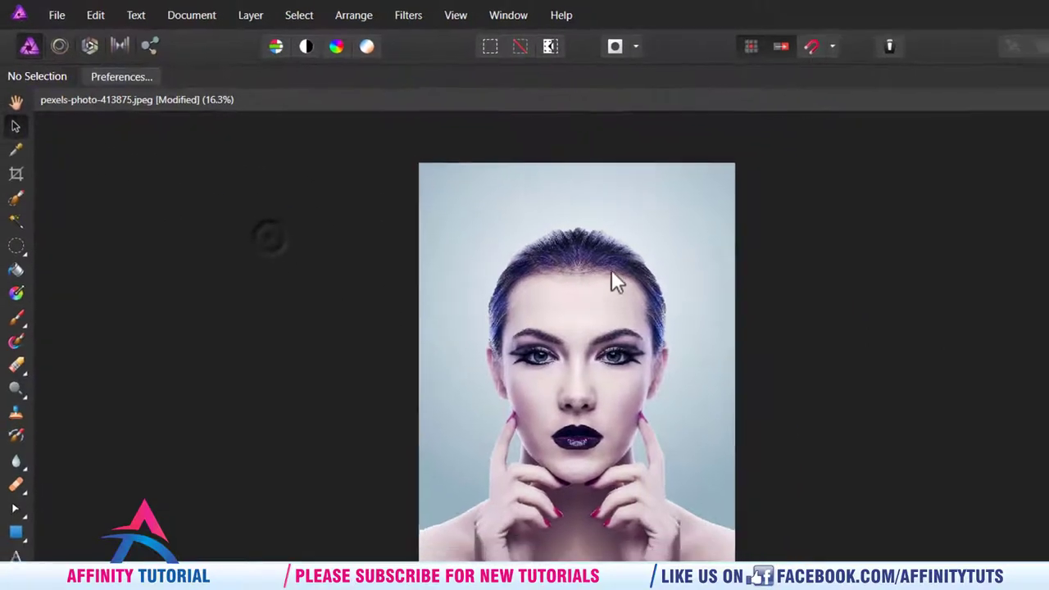
scroll(471, 182, "up", 2)
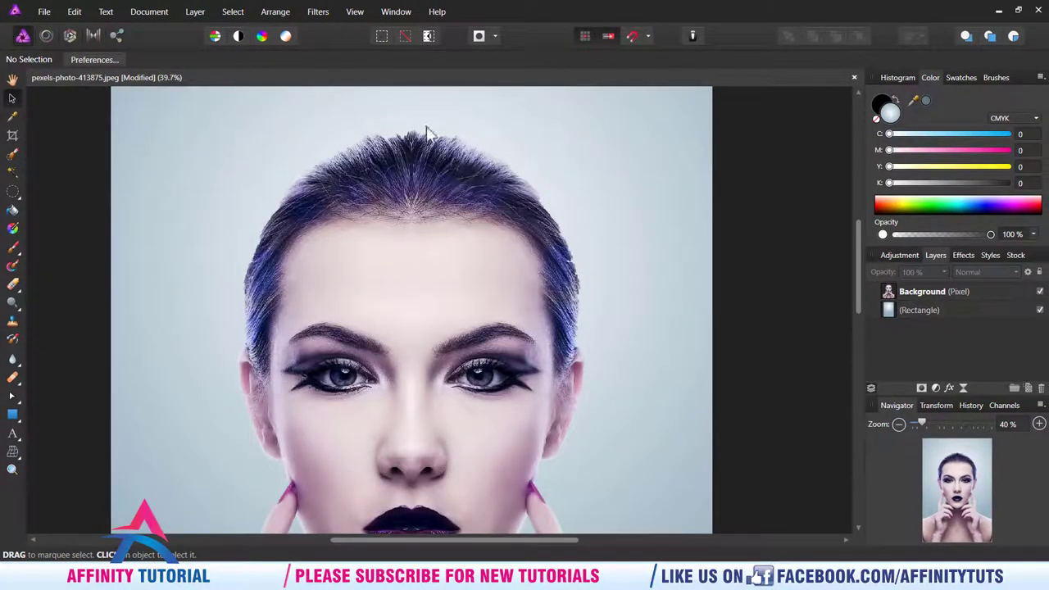
scroll(416, 124, "up", 3)
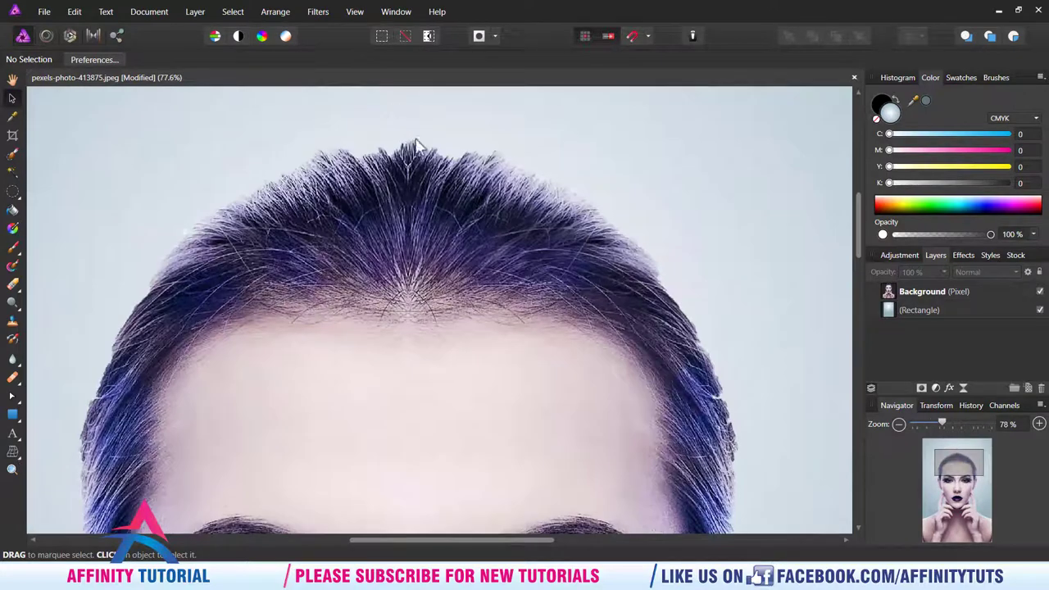
left_click(939, 294)
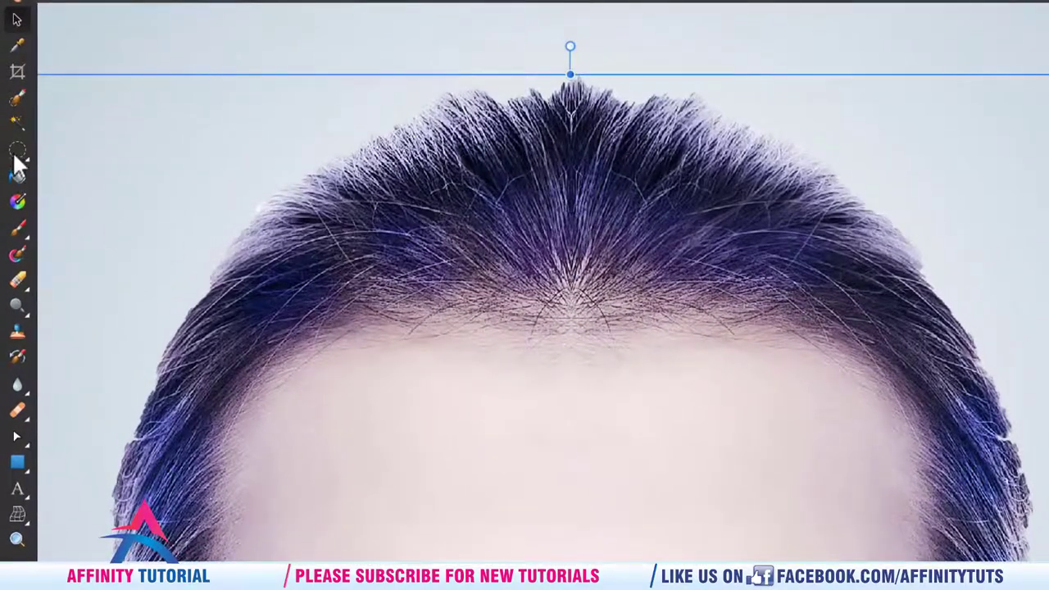
- Draw an elliptical marquee across the hairline and upper forehead
left_click(15, 155)
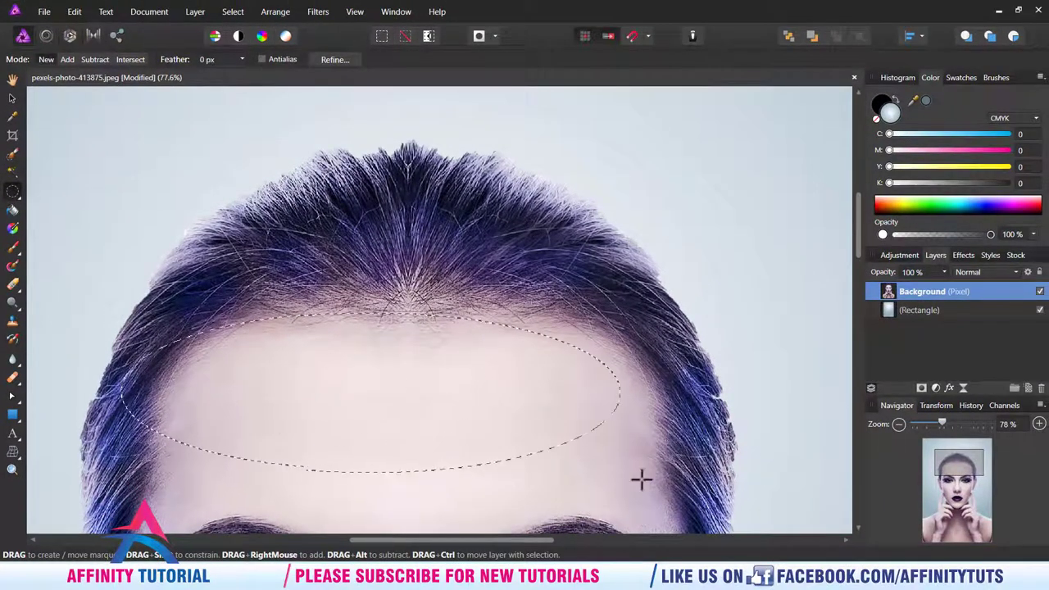
left_click_drag(733, 477, 741, 477)
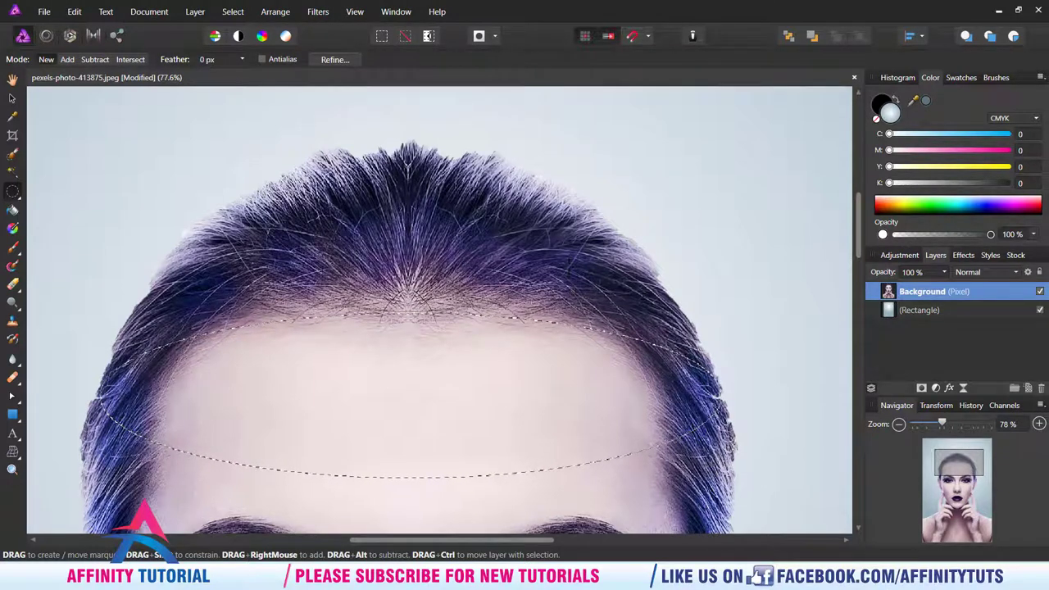
scroll(541, 295, "down", 3)
scroll(541, 293, "down", 3)
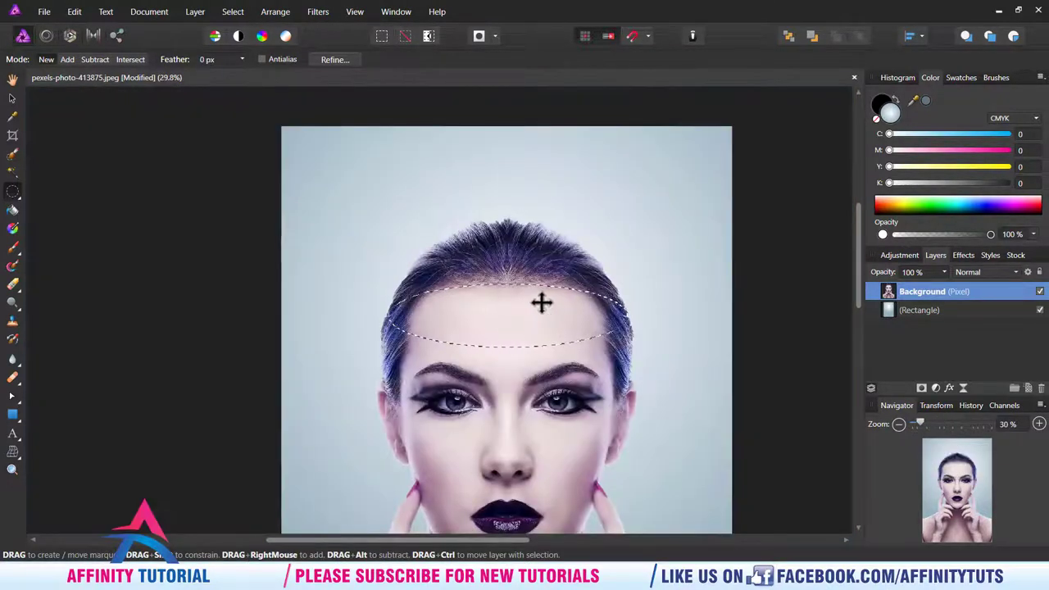
left_click_drag(858, 249, 858, 263)
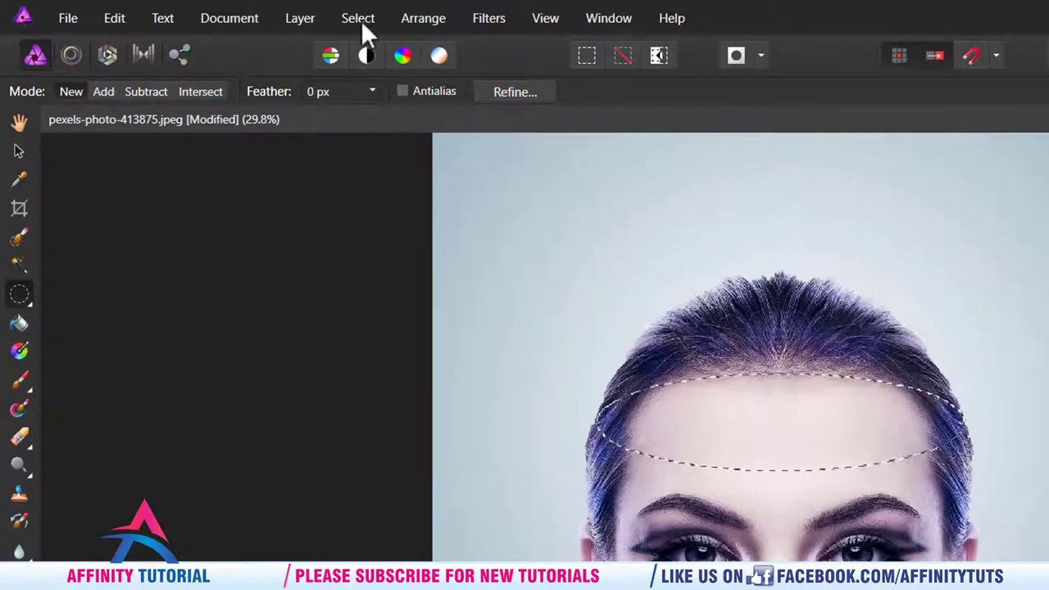
- Invert the ellipse selection and erase the hair above the forehead, including the dark strand
left_click(358, 18)
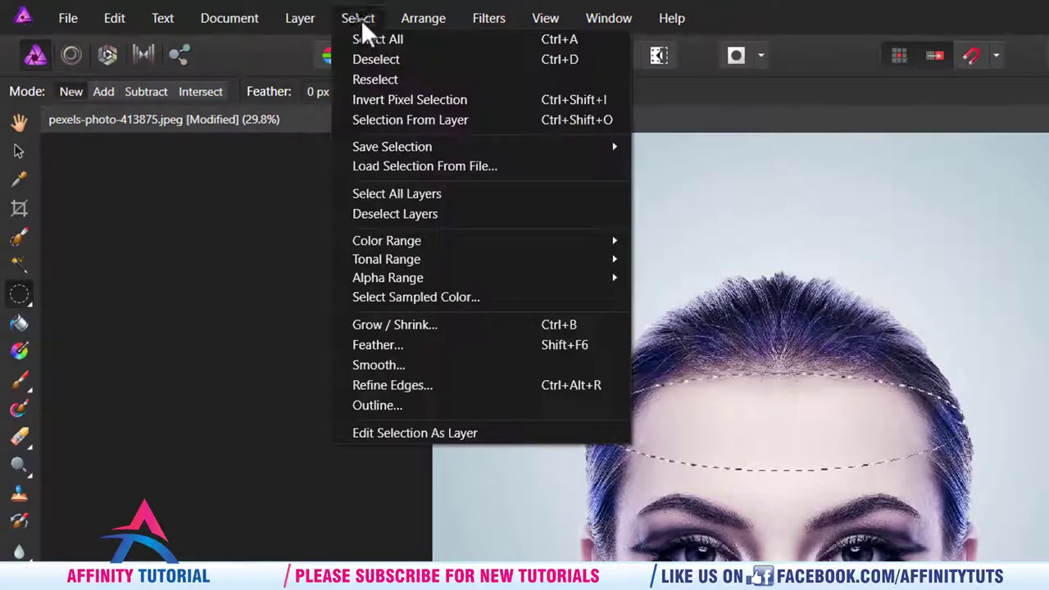
left_click(426, 103)
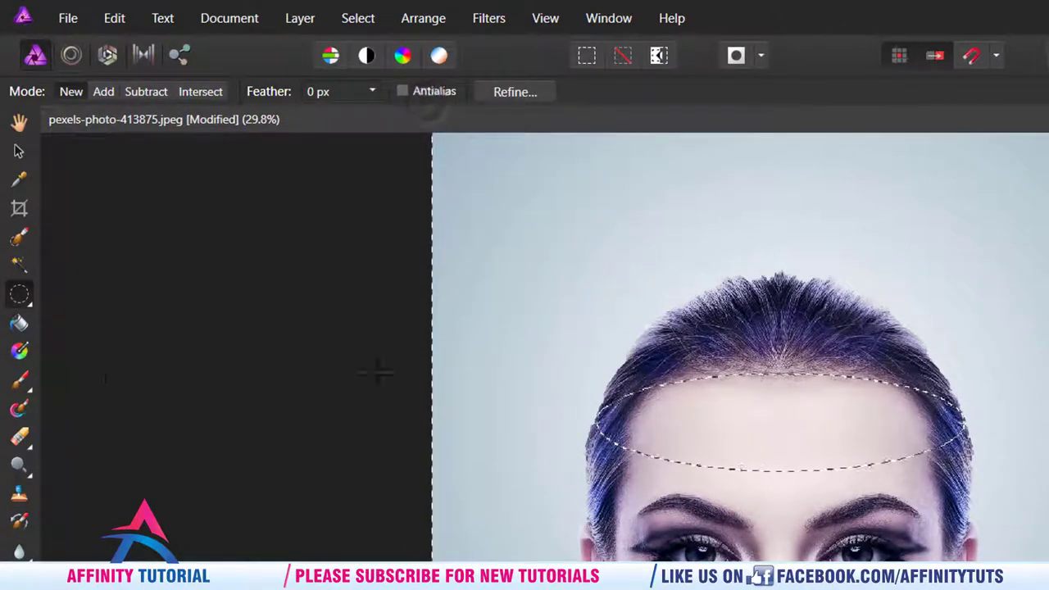
left_click(18, 441)
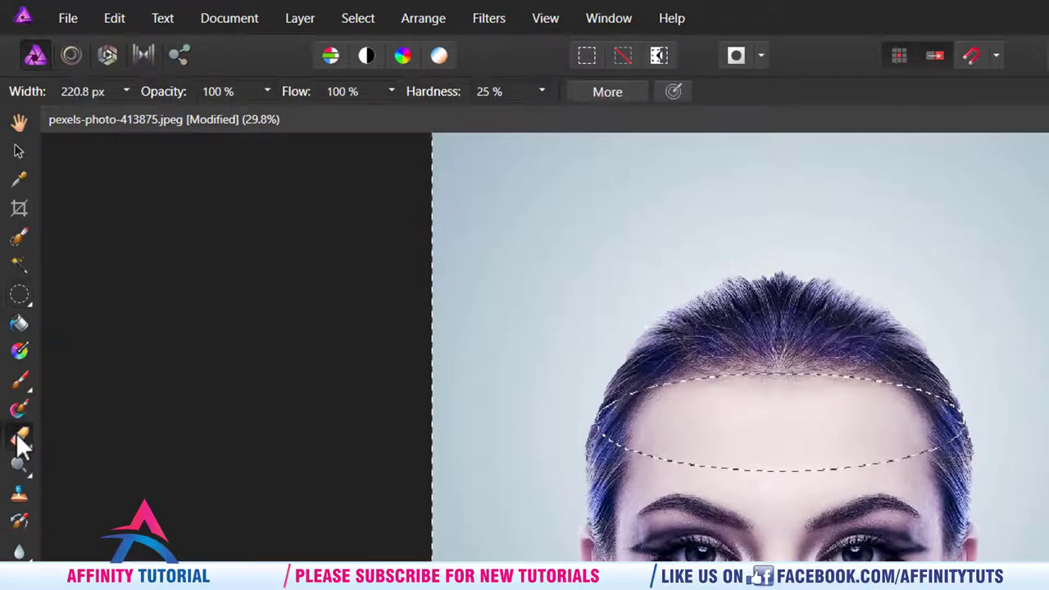
mouse_move(727, 317)
left_mouse_down()
mouse_move(731, 273)
mouse_move(680, 300)
mouse_move(756, 276)
mouse_move(760, 298)
mouse_move(940, 328)
mouse_move(845, 328)
mouse_move(958, 359)
mouse_move(960, 398)
mouse_move(909, 370)
mouse_move(714, 356)
mouse_move(631, 379)
mouse_move(796, 311)
left_mouse_up()
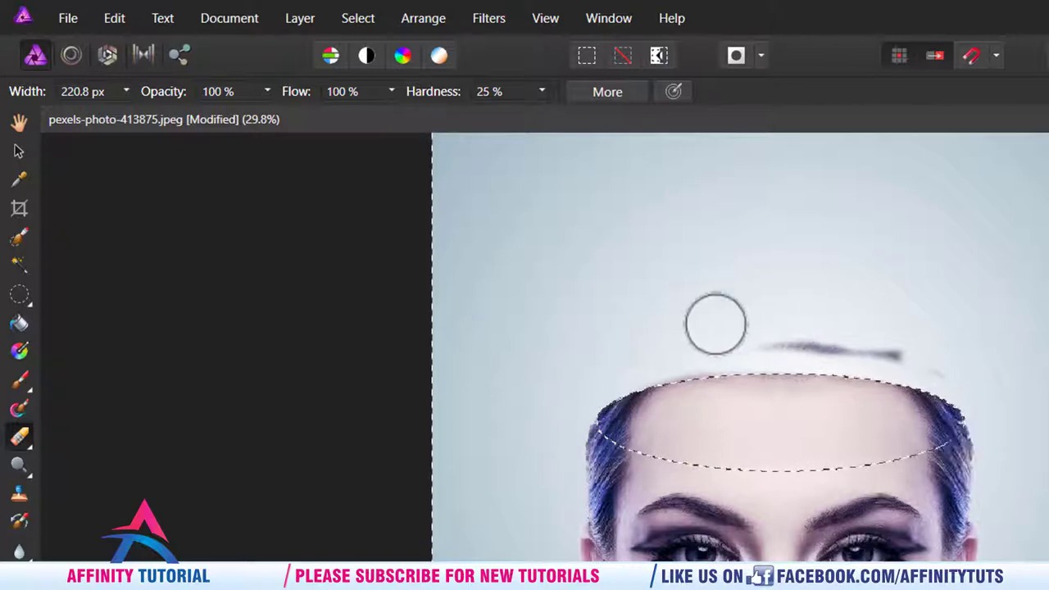
left_click_drag(733, 340, 1008, 377)
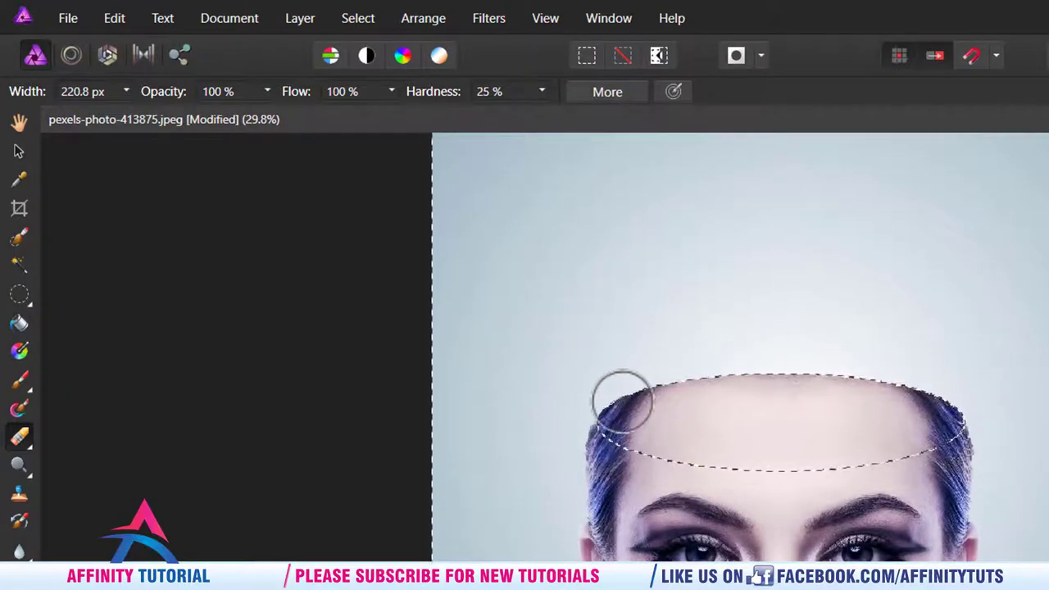
- Invert the pixel selection back again
left_click(361, 18)
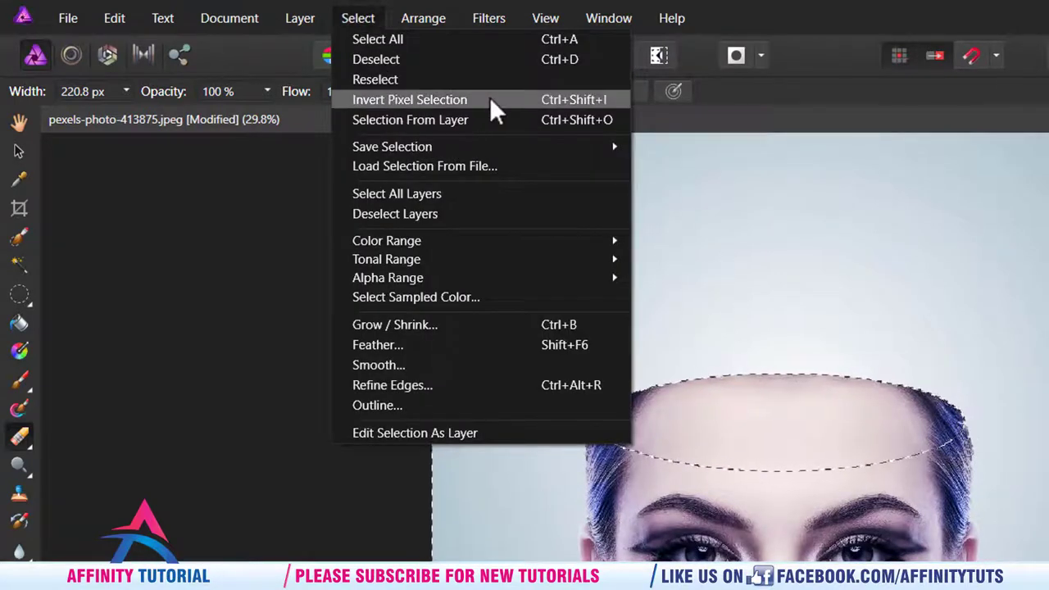
left_click(454, 98)
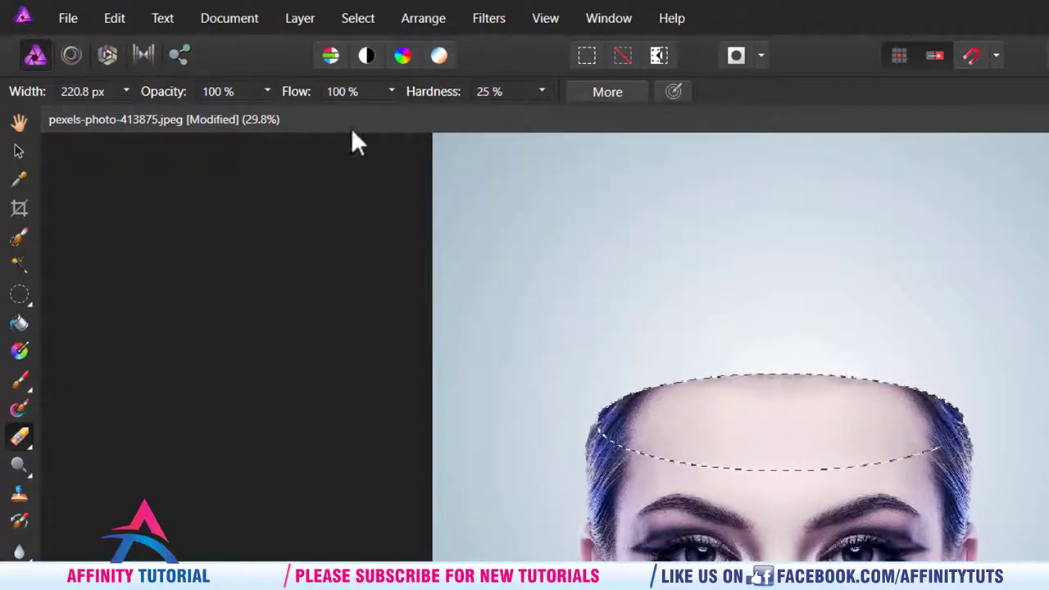
left_click(69, 19)
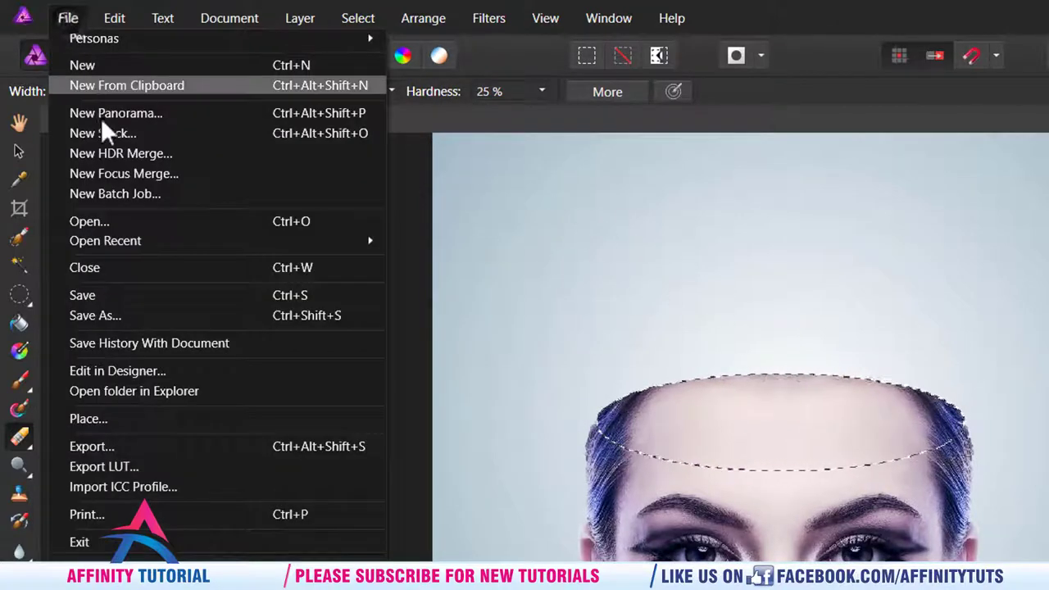
- Place the pexels-photo wave picture into the portrait and select its layer with the Move tool
left_click(127, 220)
left_click(387, 197)
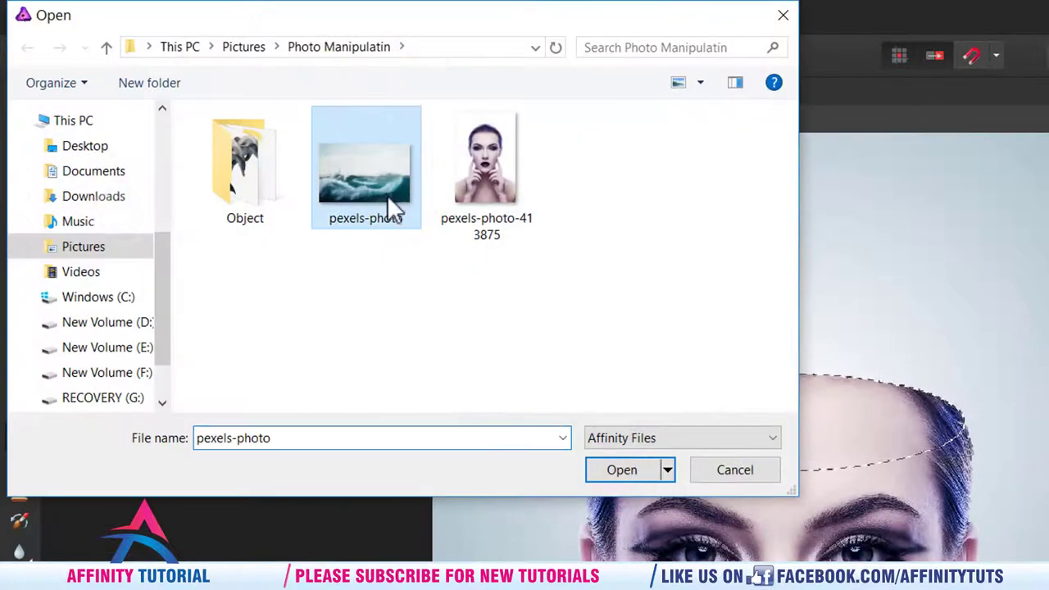
left_click_drag(359, 168, 447, 459)
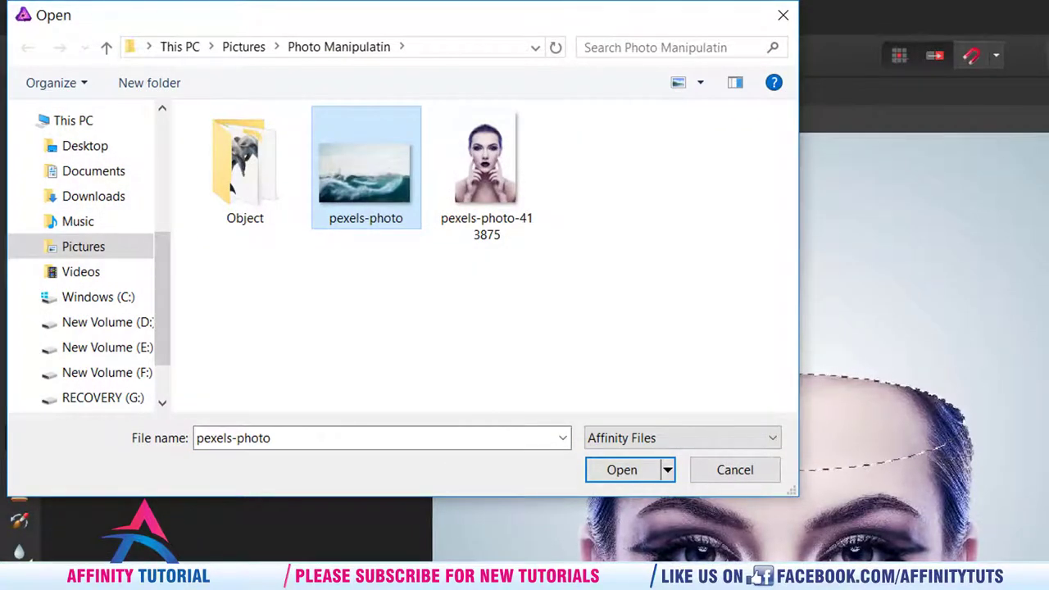
left_click(741, 472)
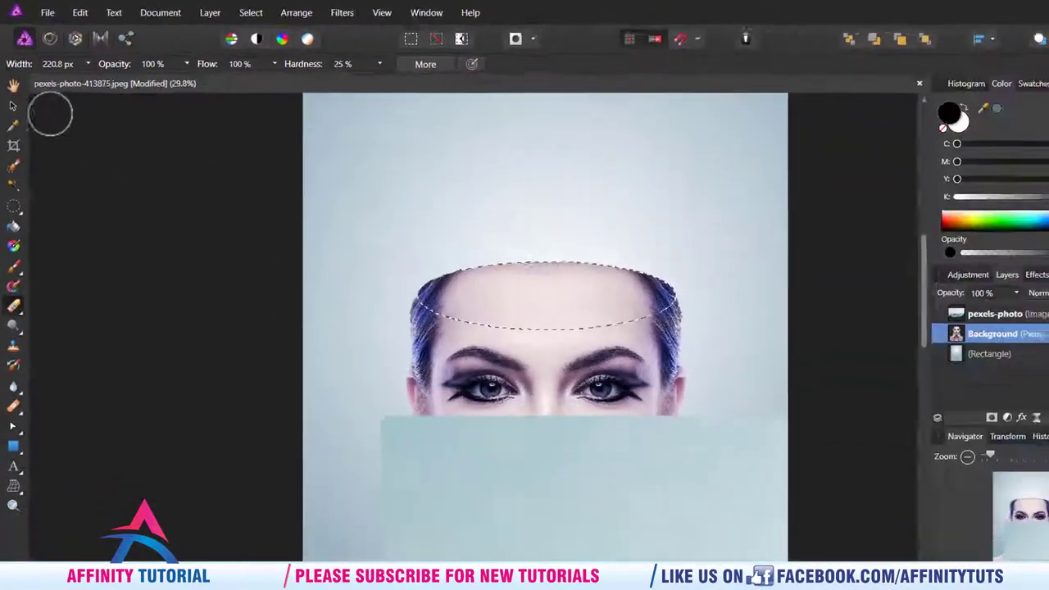
left_click(13, 99)
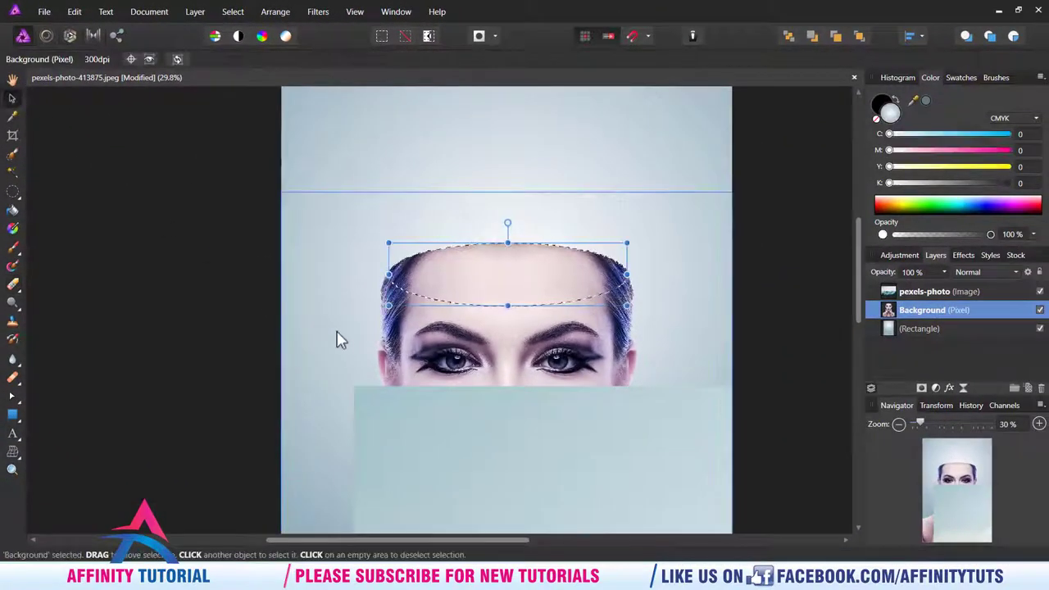
left_click(403, 402)
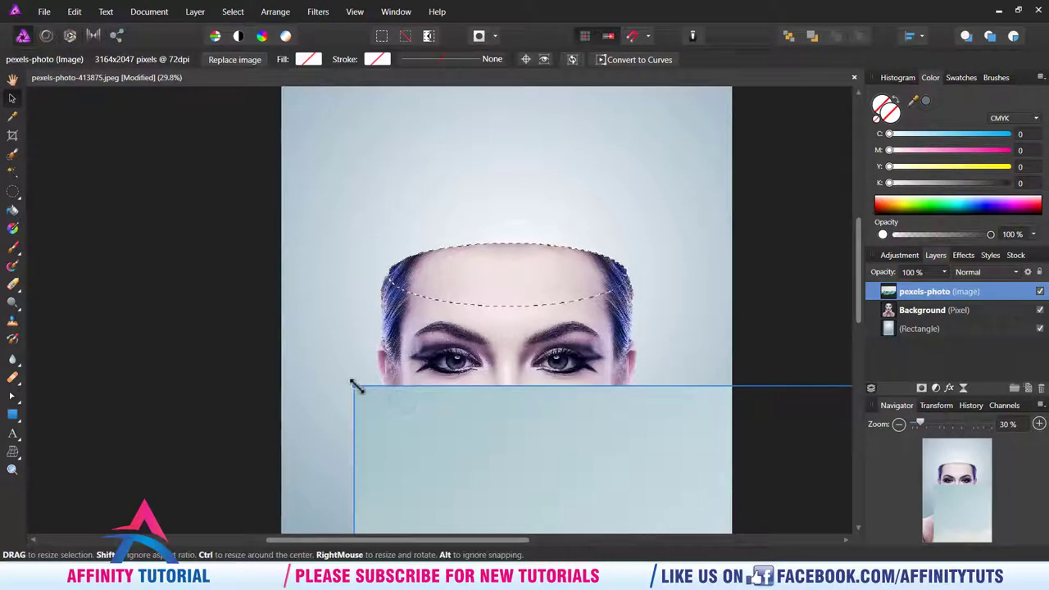
- Shrink the pexels-photo wave image into a band over the forehead, keeping the eyes exposed
mouse_move(354, 385)
left_mouse_down()
mouse_move(478, 443)
mouse_move(300, 196)
left_mouse_up()
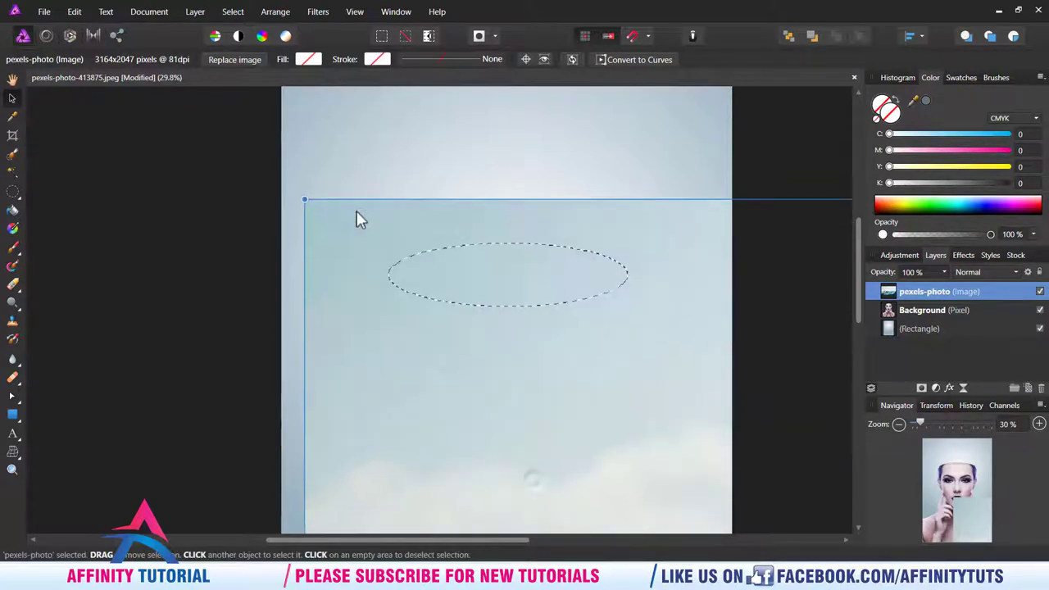
mouse_move(301, 195)
left_mouse_down()
mouse_move(590, 377)
mouse_move(469, 246)
left_mouse_up()
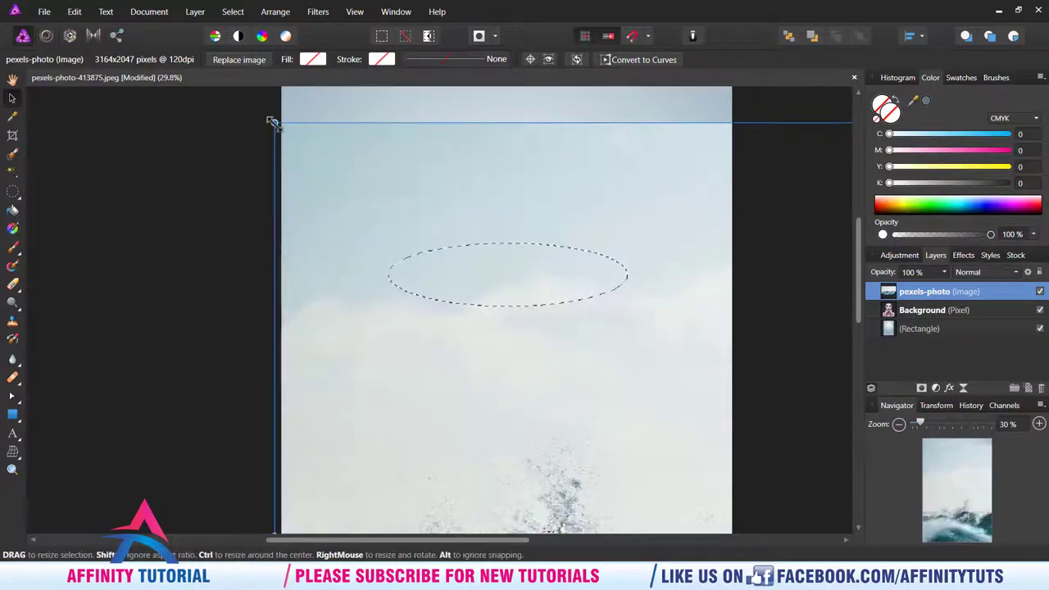
left_click_drag(551, 372, 651, 363)
key("ctrl+z")
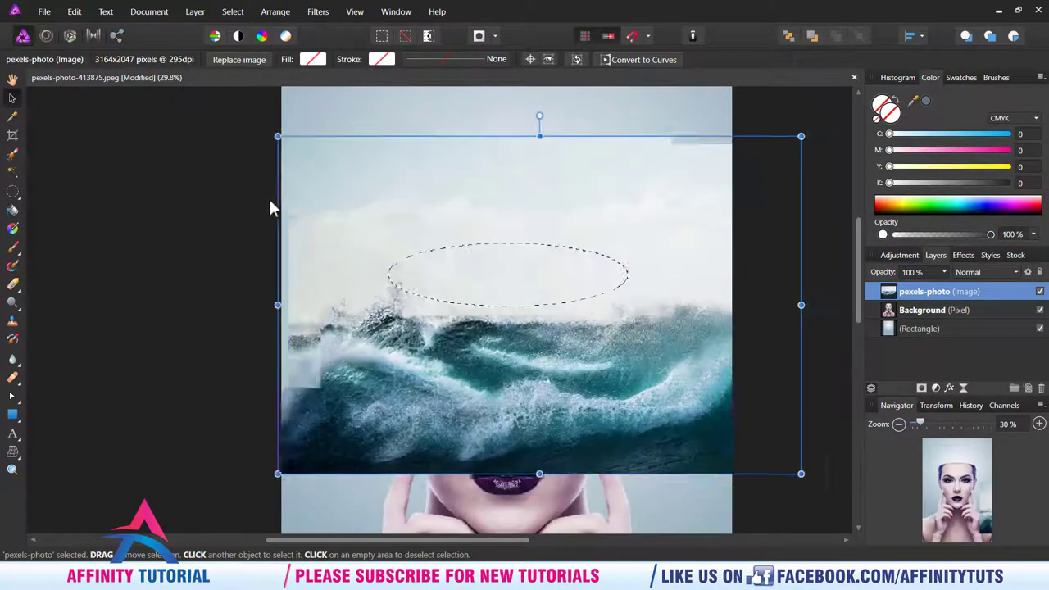
left_click_drag(242, 119, 386, 212)
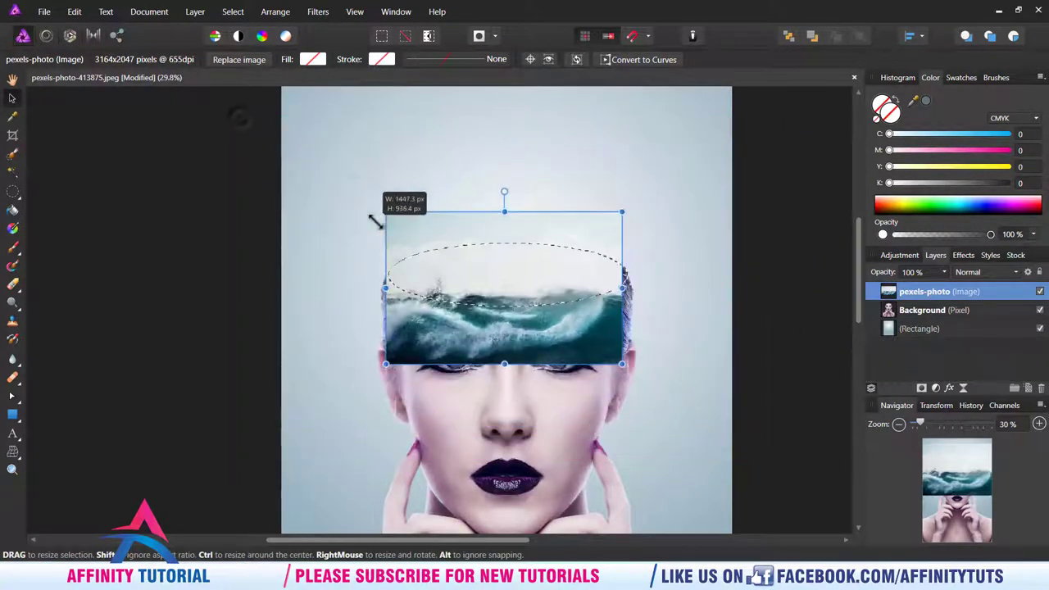
left_click_drag(447, 223, 455, 198)
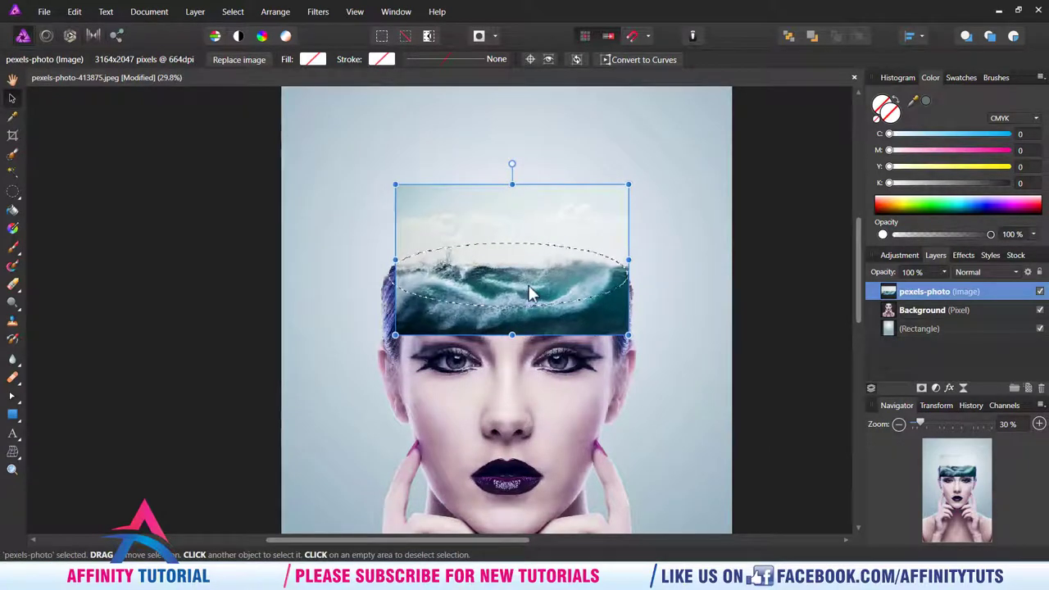
left_click_drag(529, 293, 575, 353)
scroll(574, 351, "up", 3)
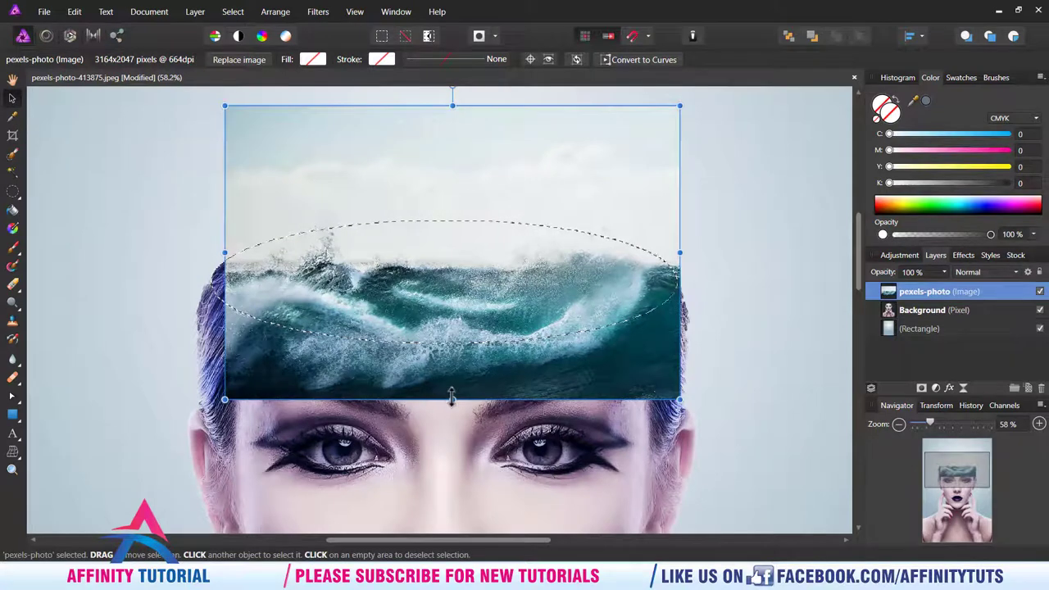
- Fine-tune the wave band's edges, widening it sideways and reducing its height over the ellipse
left_click_drag(451, 398, 579, 354)
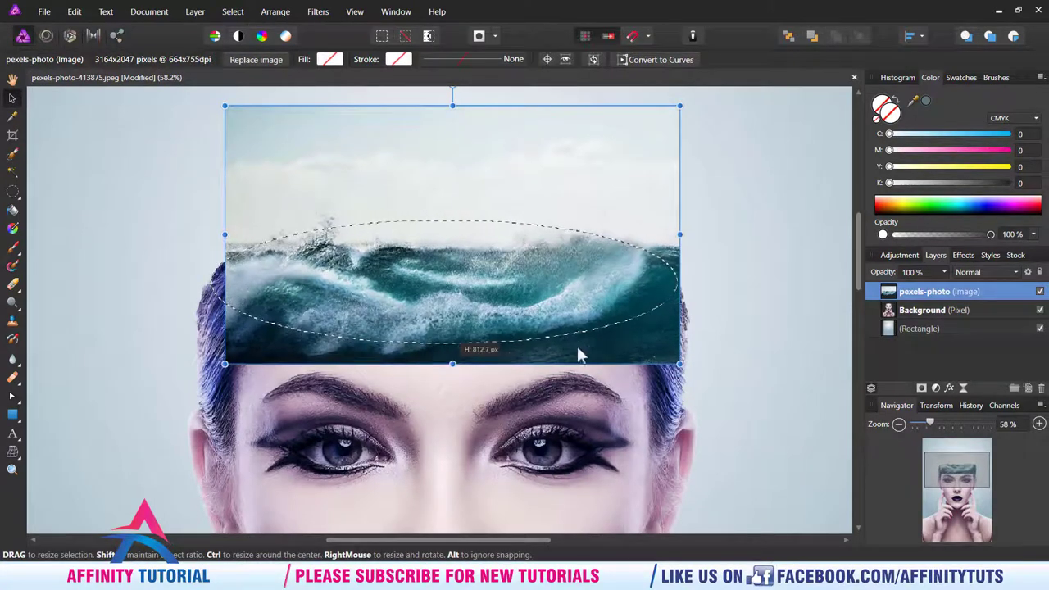
left_click_drag(679, 234, 706, 234)
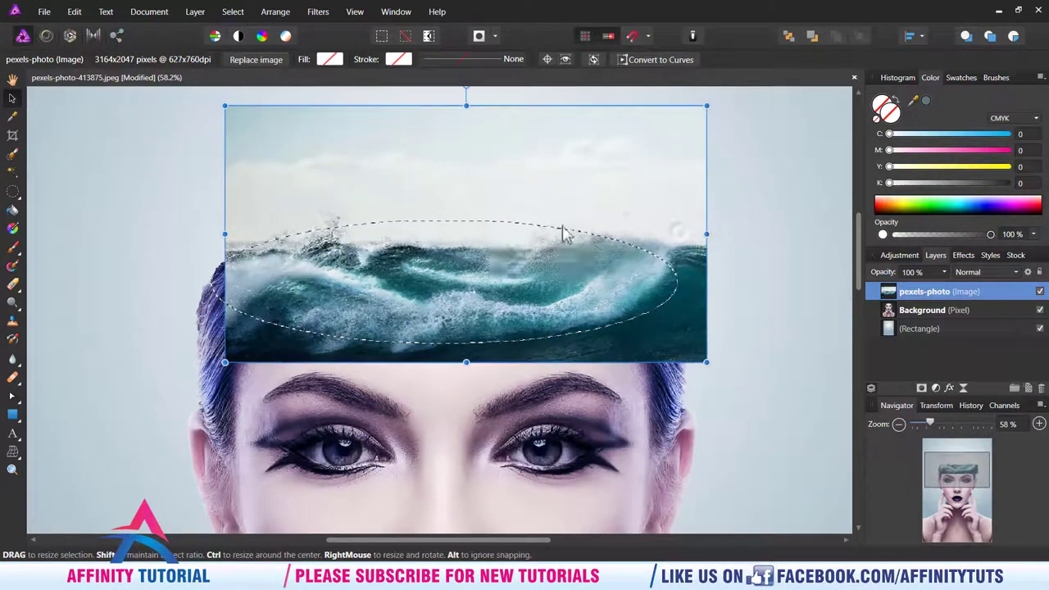
left_click_drag(225, 234, 199, 235)
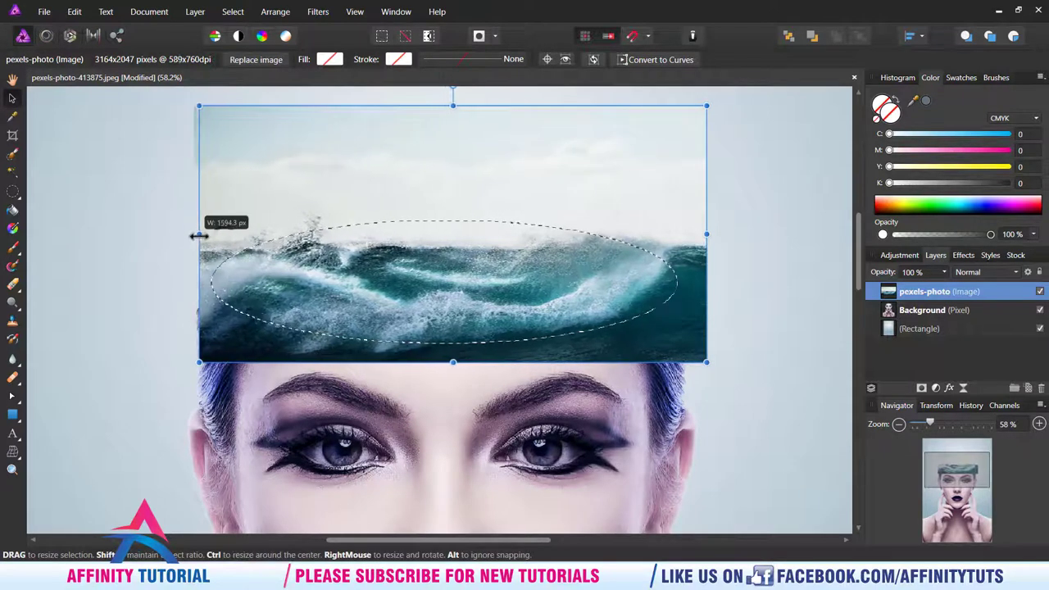
left_click_drag(452, 105, 448, 136)
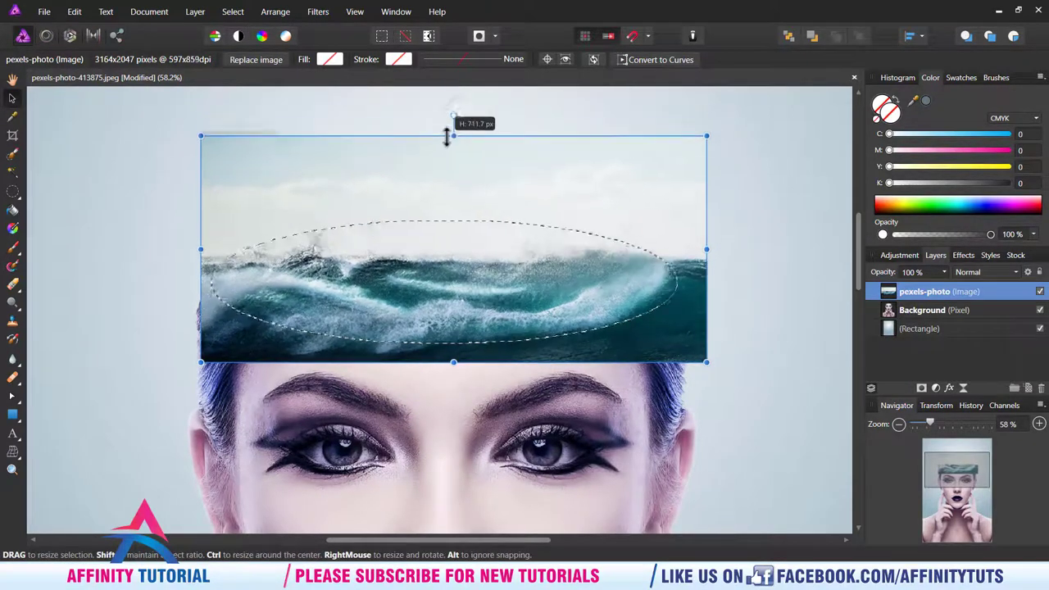
left_click_drag(455, 362, 455, 365)
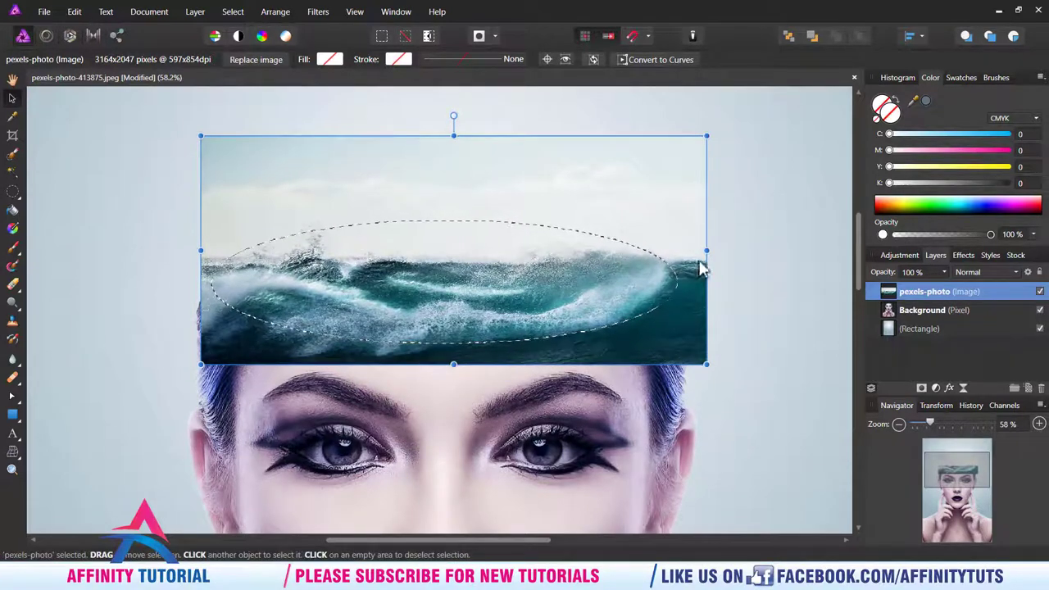
left_click_drag(699, 252, 689, 252)
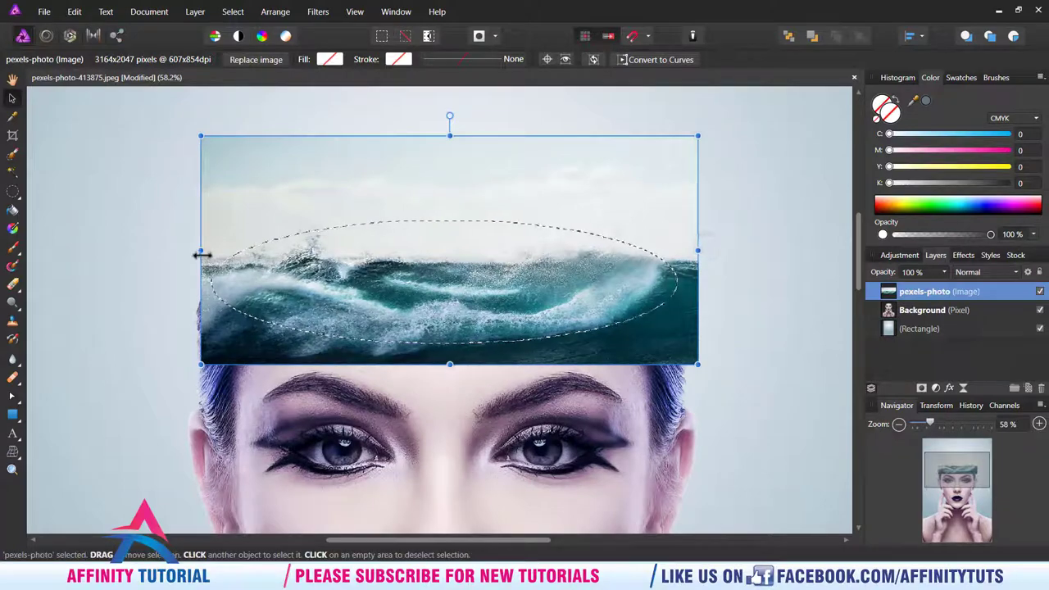
left_click_drag(201, 253, 200, 253)
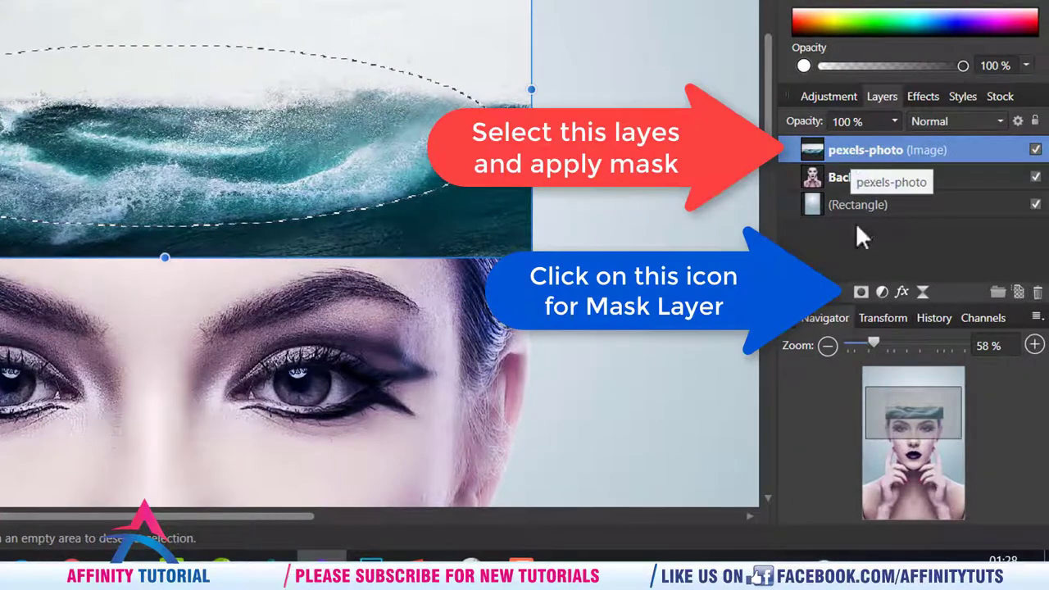
- Mask the pexels-photo layer to the elliptical selection, then clear the selection
left_click(863, 290)
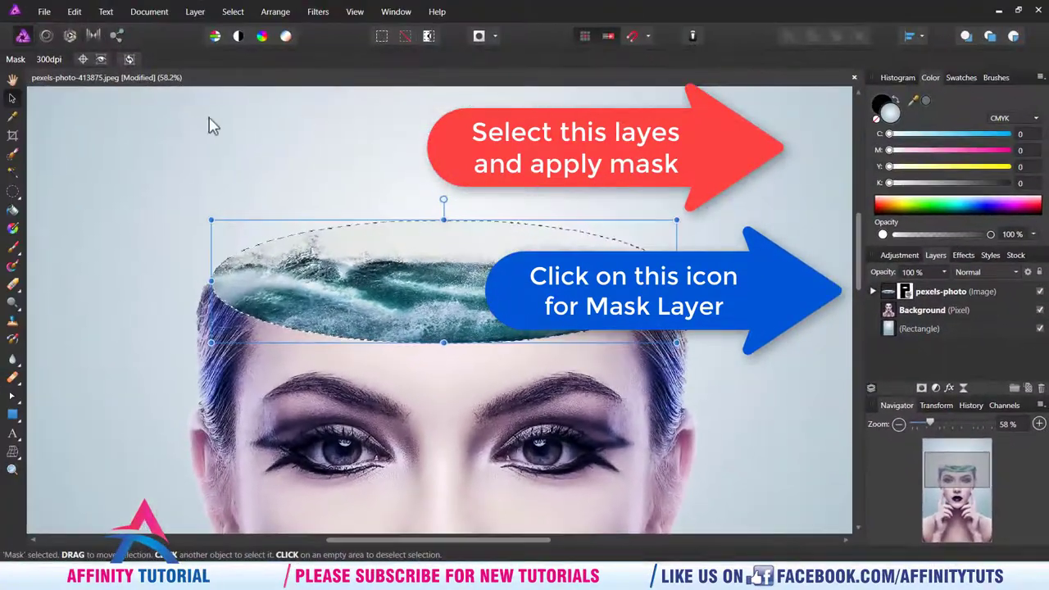
left_click(12, 191)
left_click(116, 184)
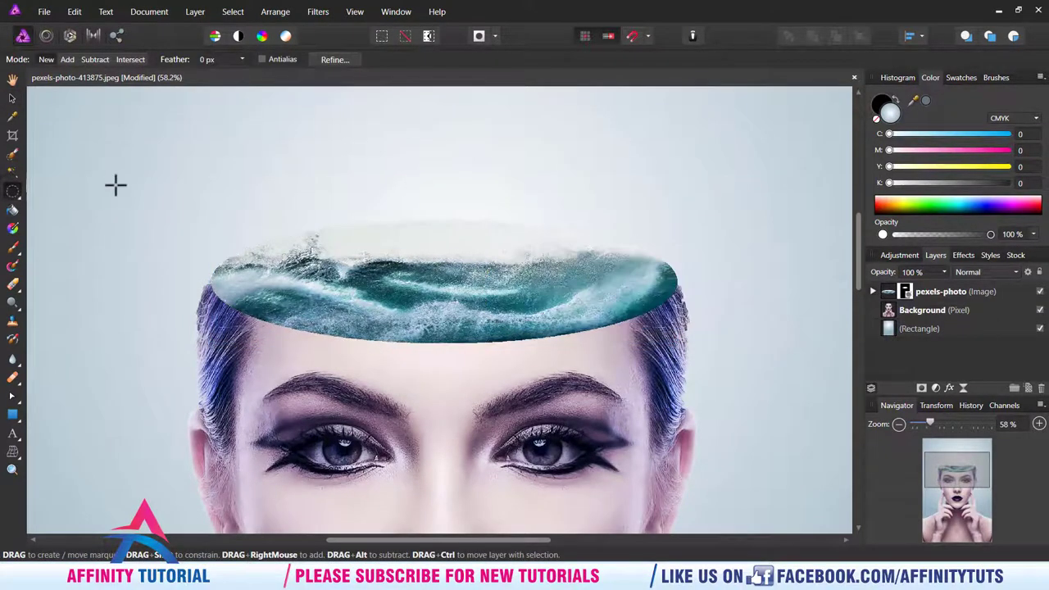
left_click(12, 98)
- Scroll through the portrait to review the oval sea capping her head
scroll(553, 308, "down", 2)
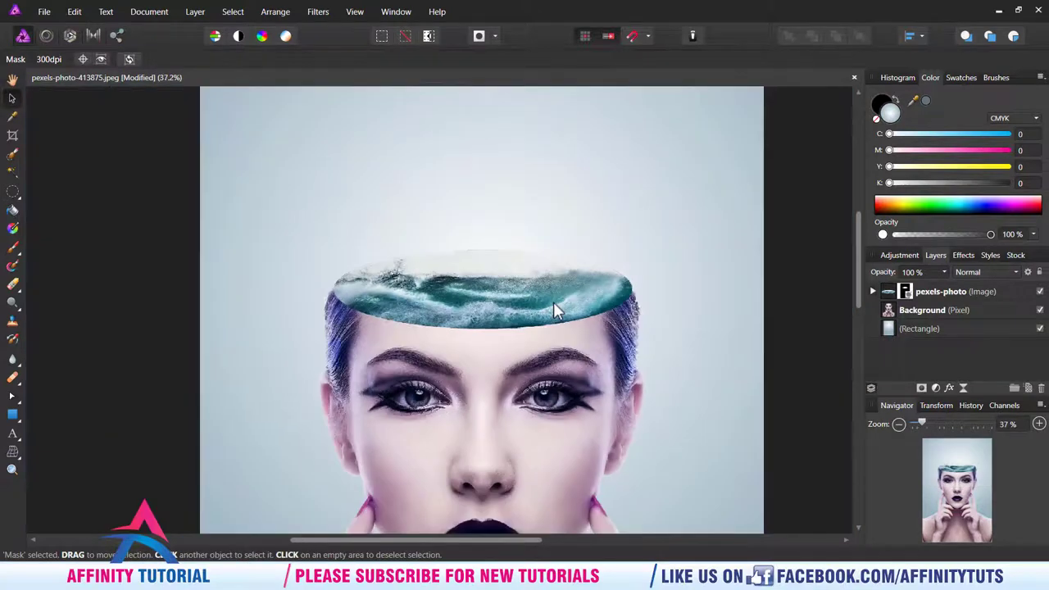
scroll(553, 308, "down", 1)
scroll(553, 308, "down", 1)
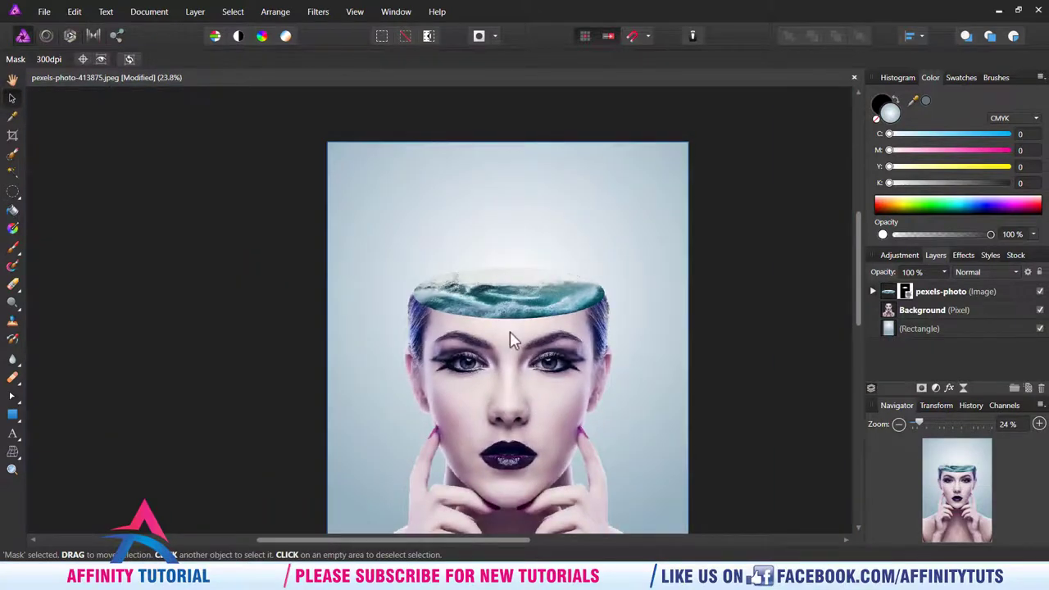
scroll(510, 331, "down", 1)
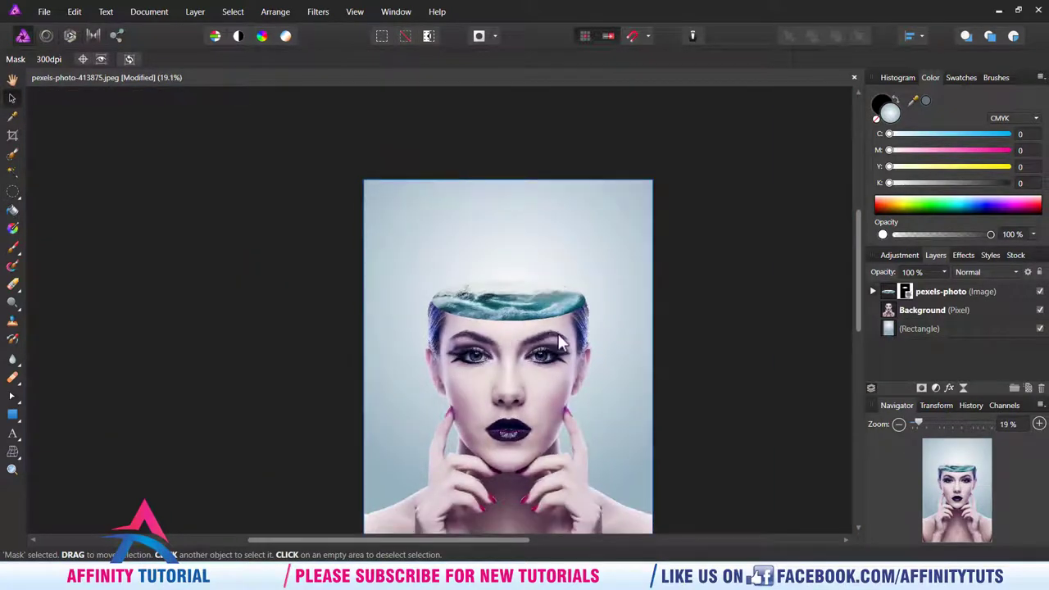
scroll(558, 341, "up", 1)
scroll(527, 318, "up", 2)
scroll(554, 312, "up", 1)
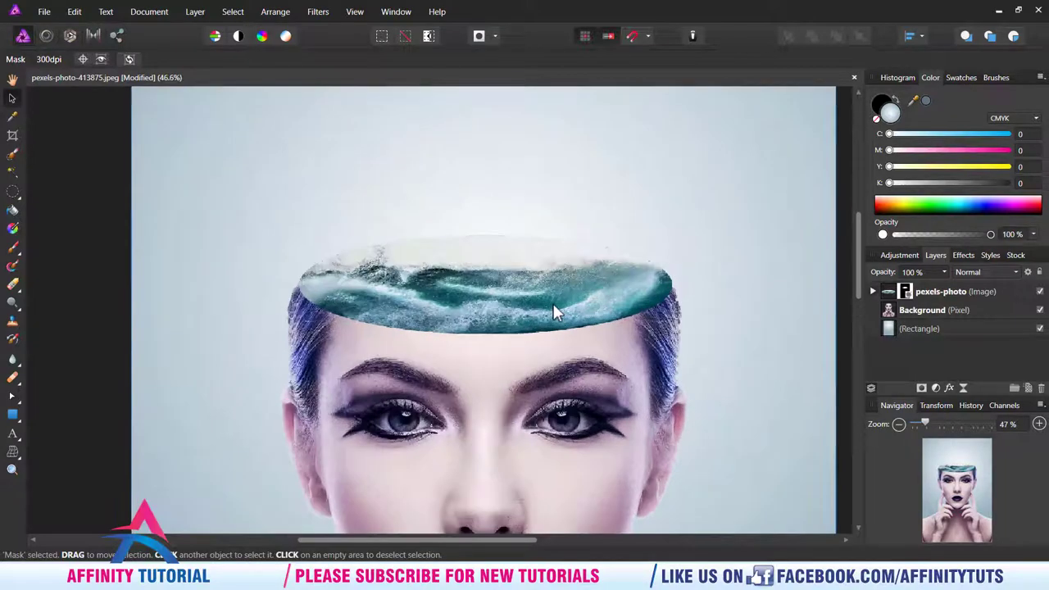
scroll(554, 311, "up", 1)
scroll(554, 311, "up", 1)
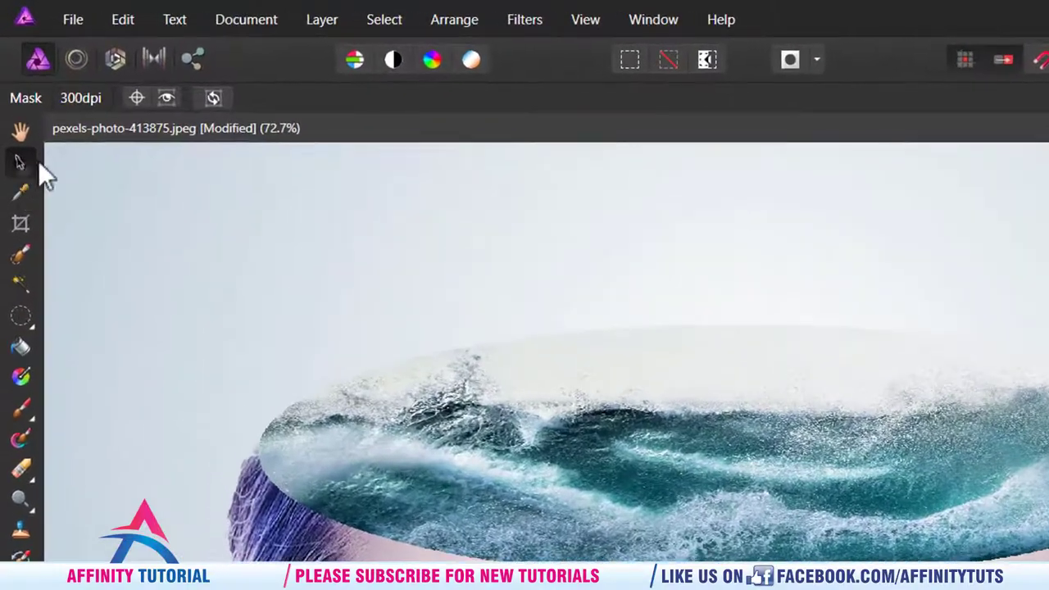
left_click(36, 163)
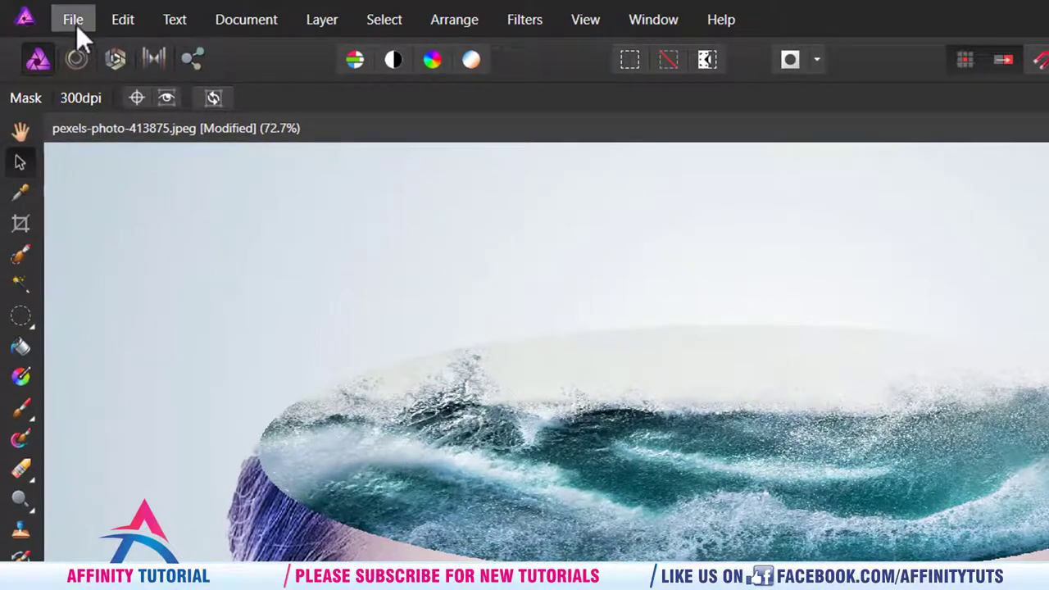
- Open 7-2-waterfall-png-pic, Dolphin and Ship from the Object folder, then zoom out
left_click(74, 23)
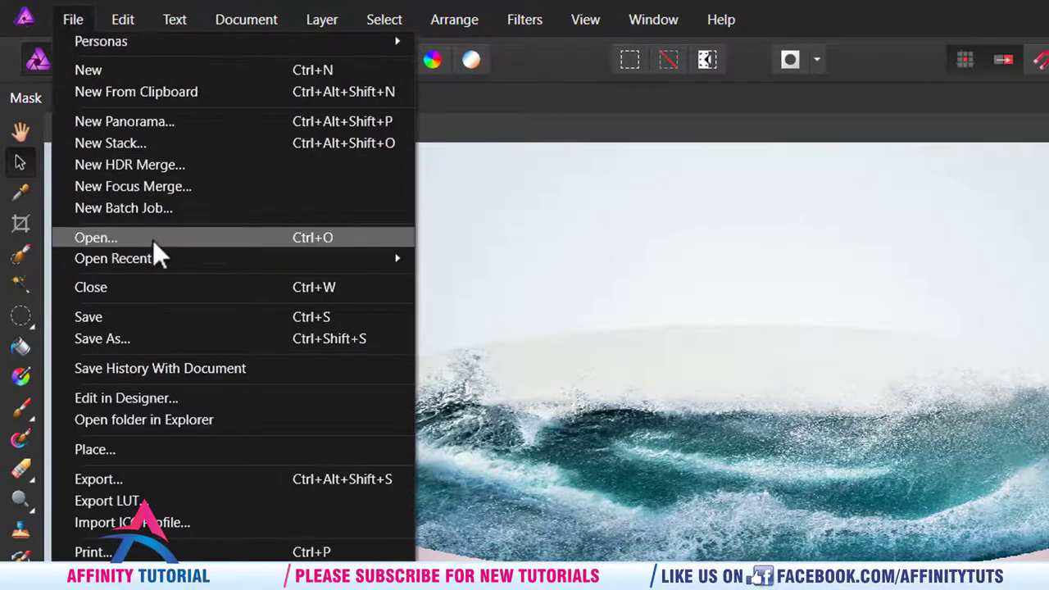
left_click(184, 237)
double_click(303, 239)
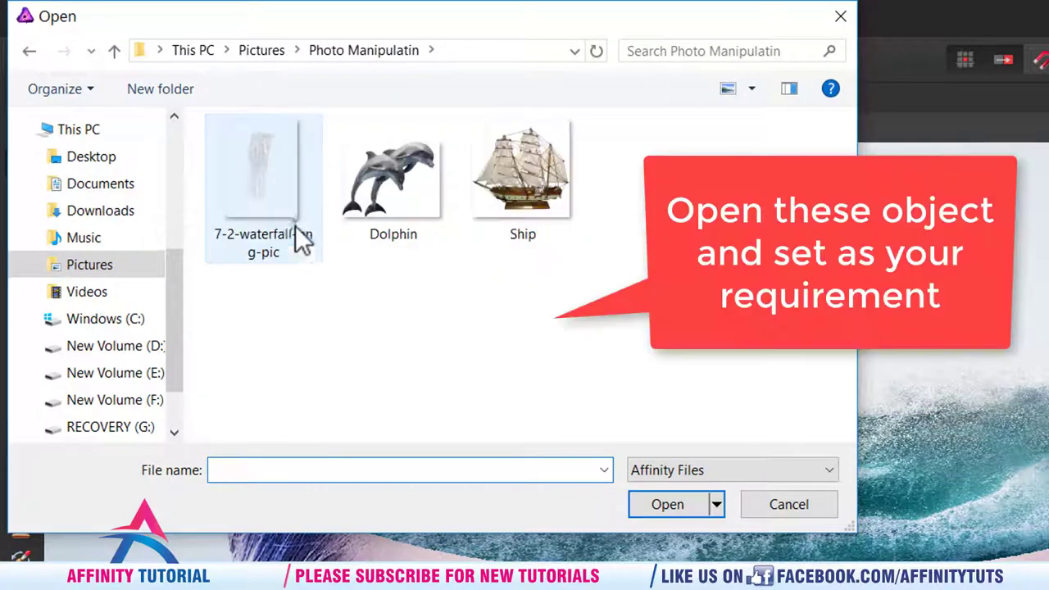
mouse_move(601, 336)
left_mouse_down()
mouse_move(271, 163)
mouse_move(113, 411)
left_mouse_up()
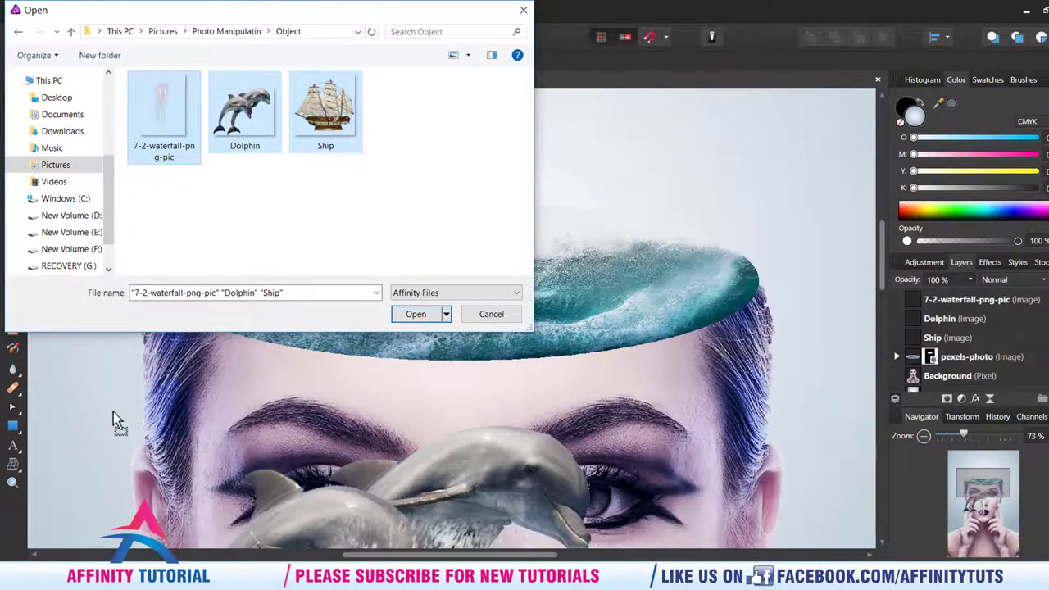
left_click(492, 318)
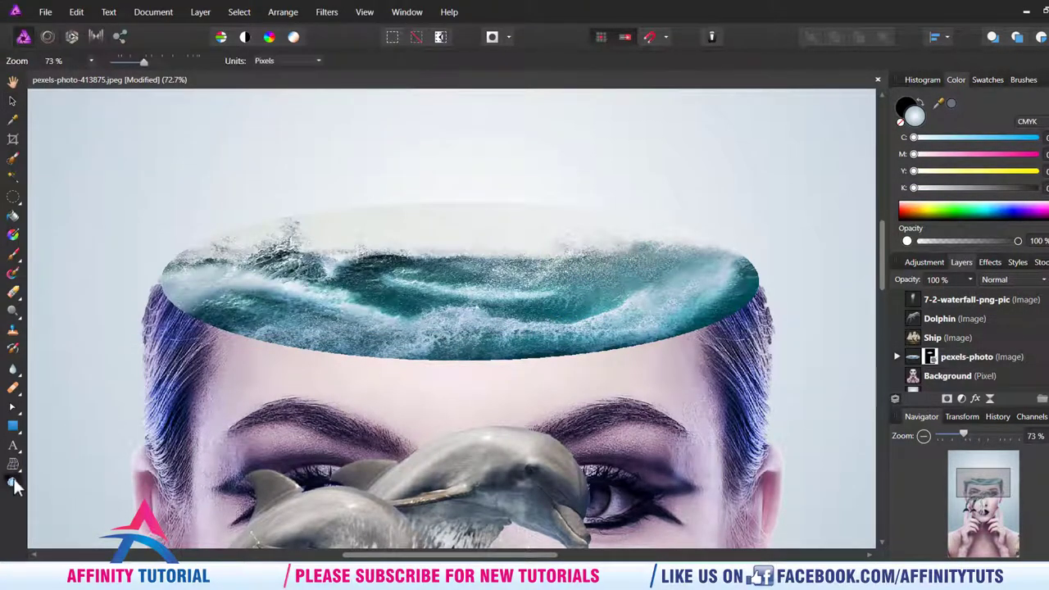
left_click_drag(525, 380, 392, 195)
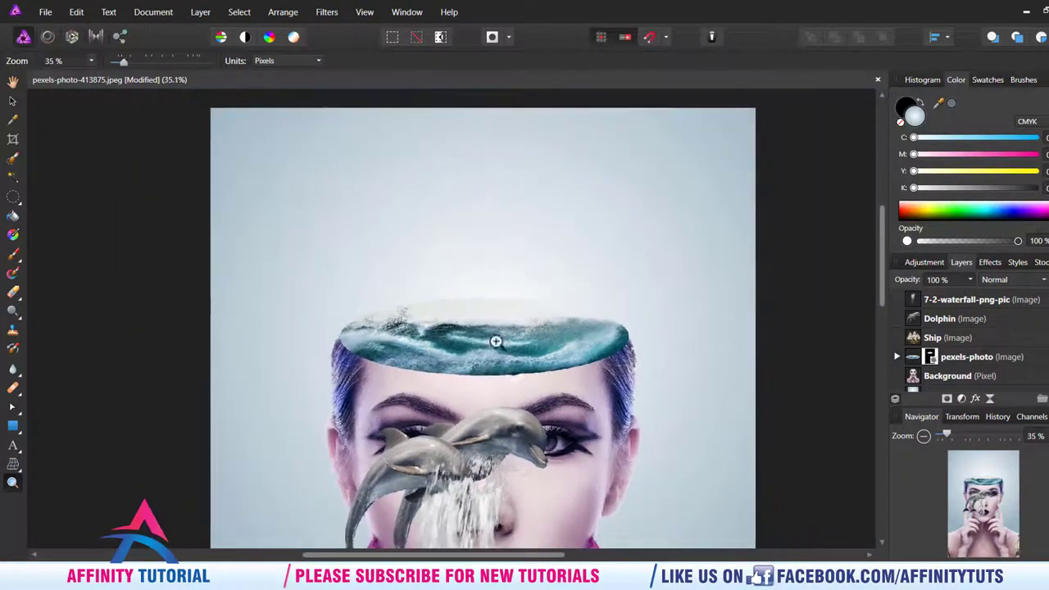
left_click_drag(392, 195, 472, 303)
left_click_drag(884, 244, 881, 288)
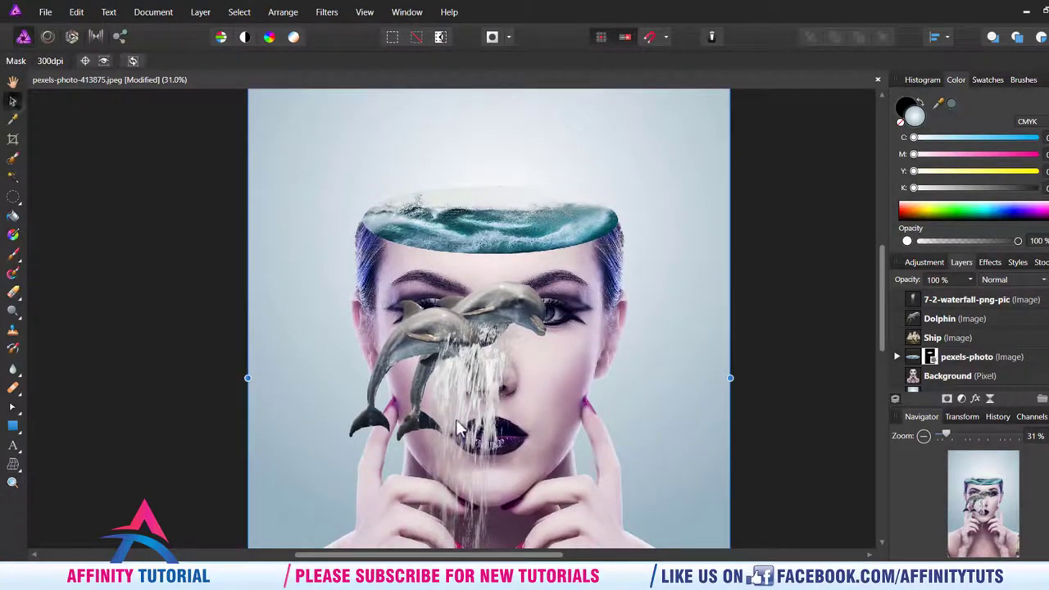
- Shrink the waterfall over the left eye and set the shrunken dolphins on the water
left_click(422, 337)
left_click_drag(423, 334, 378, 267)
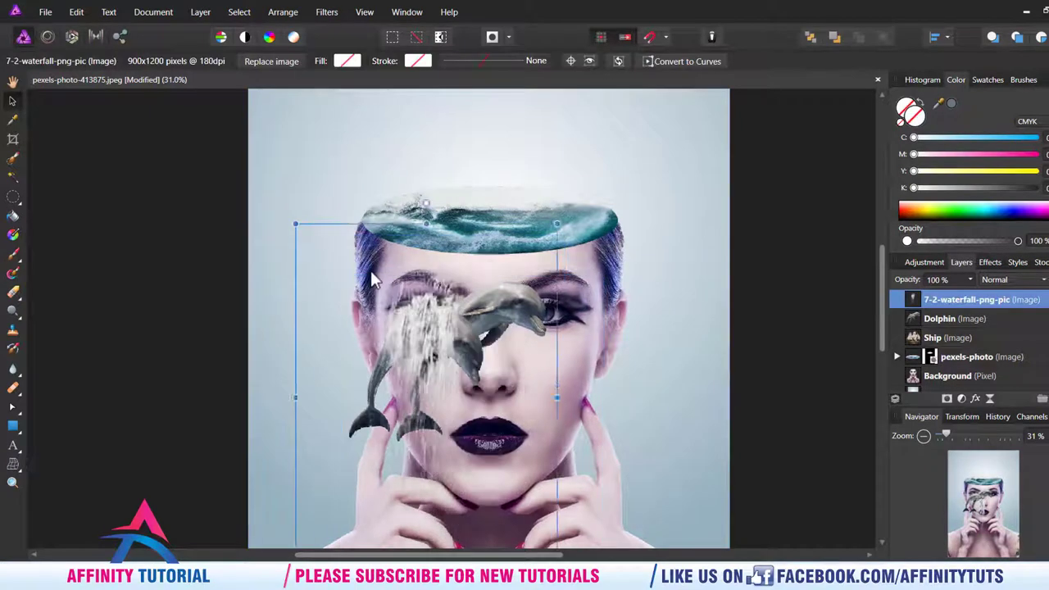
mouse_move(549, 210)
left_mouse_down()
mouse_move(459, 356)
mouse_move(680, 347)
left_mouse_up()
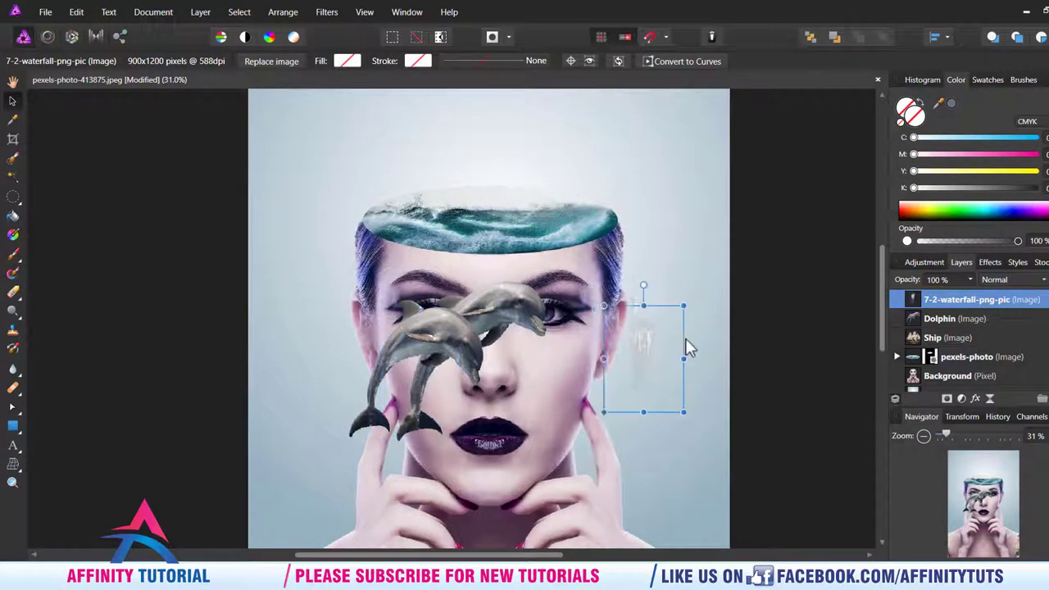
left_click(459, 355)
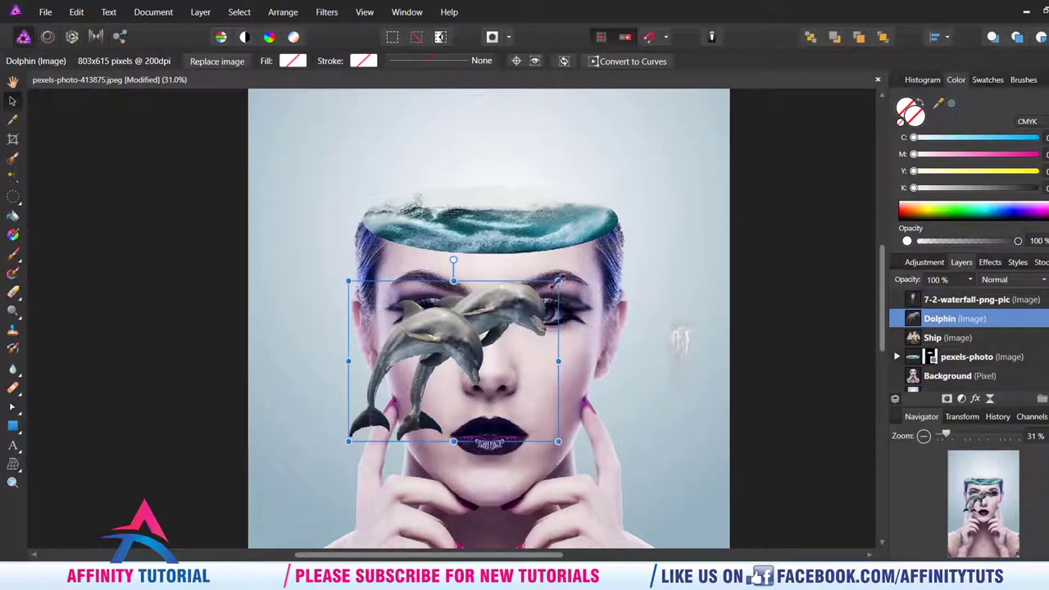
mouse_move(558, 282)
left_mouse_down()
mouse_move(486, 337)
mouse_move(449, 246)
mouse_move(452, 218)
left_mouse_up()
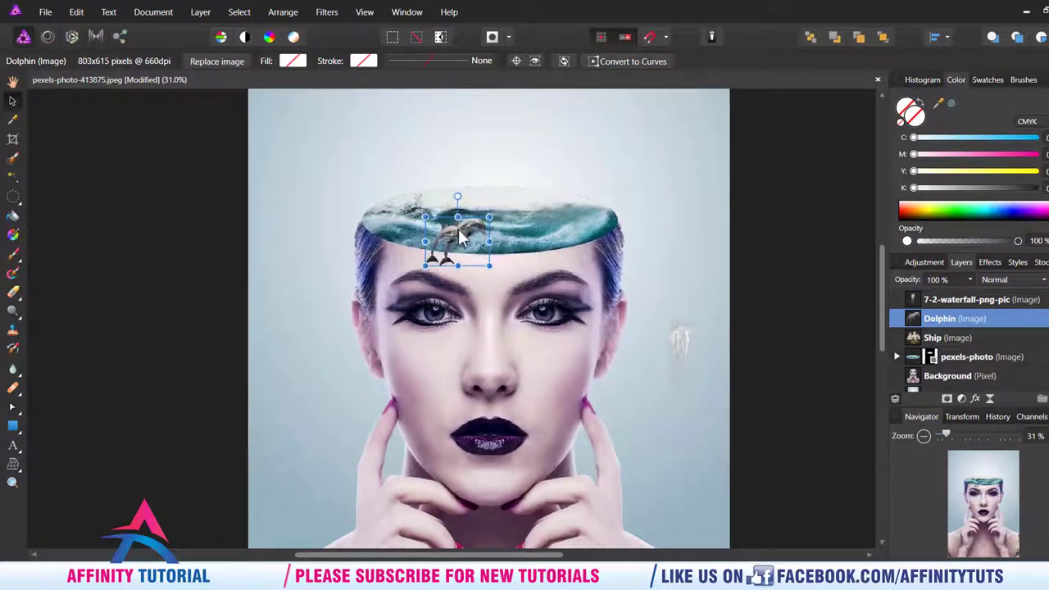
- Shrink the Ship image much smaller and place it beside the water at upper right
left_click(947, 337)
mouse_move(351, 287)
left_mouse_down()
mouse_move(638, 516)
mouse_move(324, 179)
left_mouse_up()
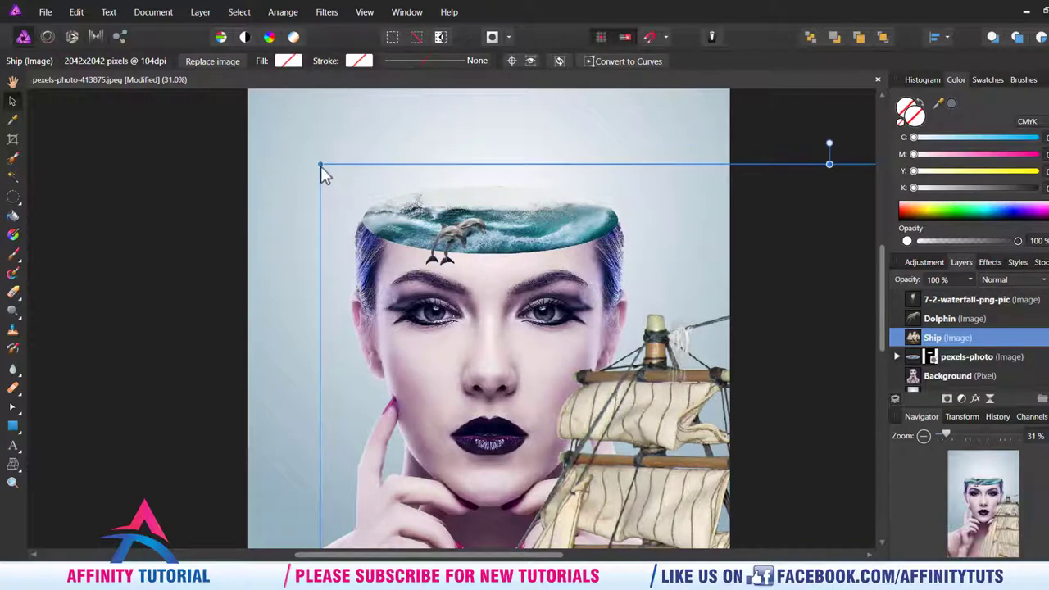
mouse_move(322, 170)
left_mouse_down()
mouse_move(619, 463)
mouse_move(300, 136)
mouse_move(474, 306)
left_mouse_up()
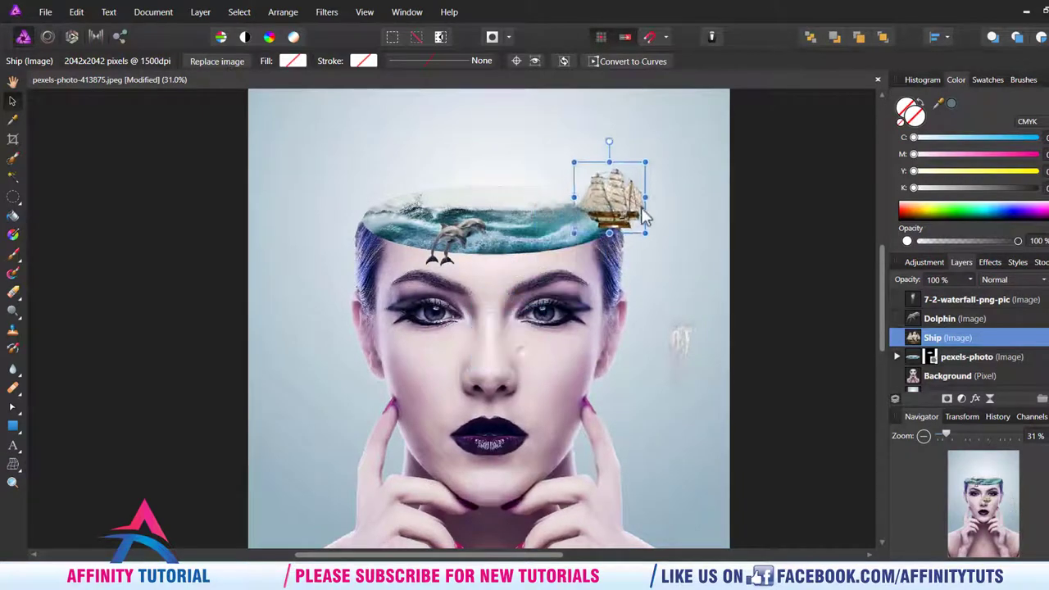
left_click_drag(522, 358, 660, 226)
- Flip the Dolphin layer horizontally, enlarge it and shift it to the left of the oval sea
scroll(450, 249, "up", 3)
scroll(450, 249, "up", 2)
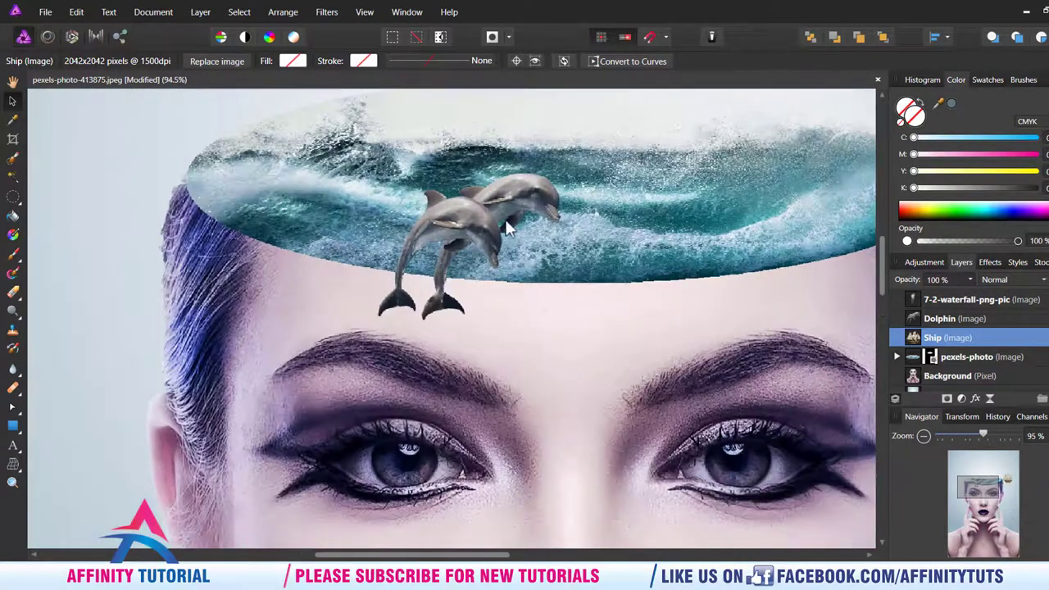
scroll(321, 343, "down", 2)
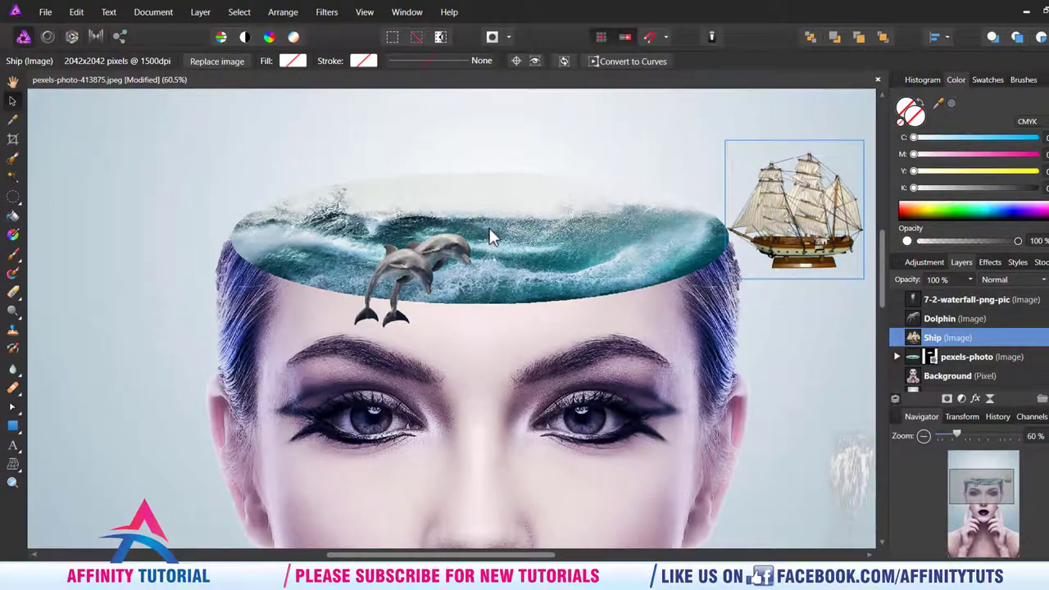
scroll(489, 228, "up", 2)
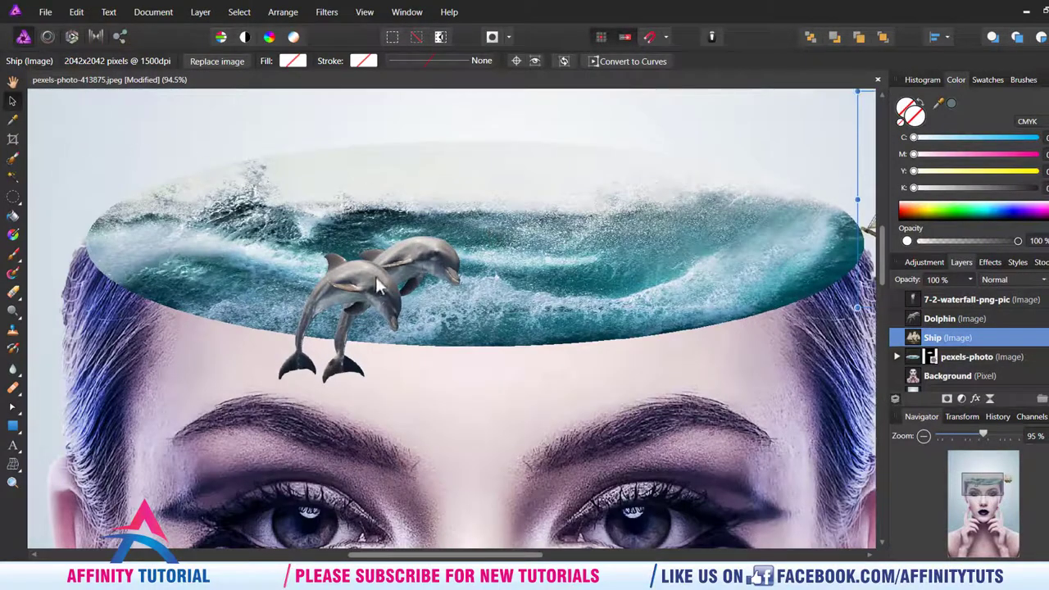
left_click_drag(380, 283, 348, 201)
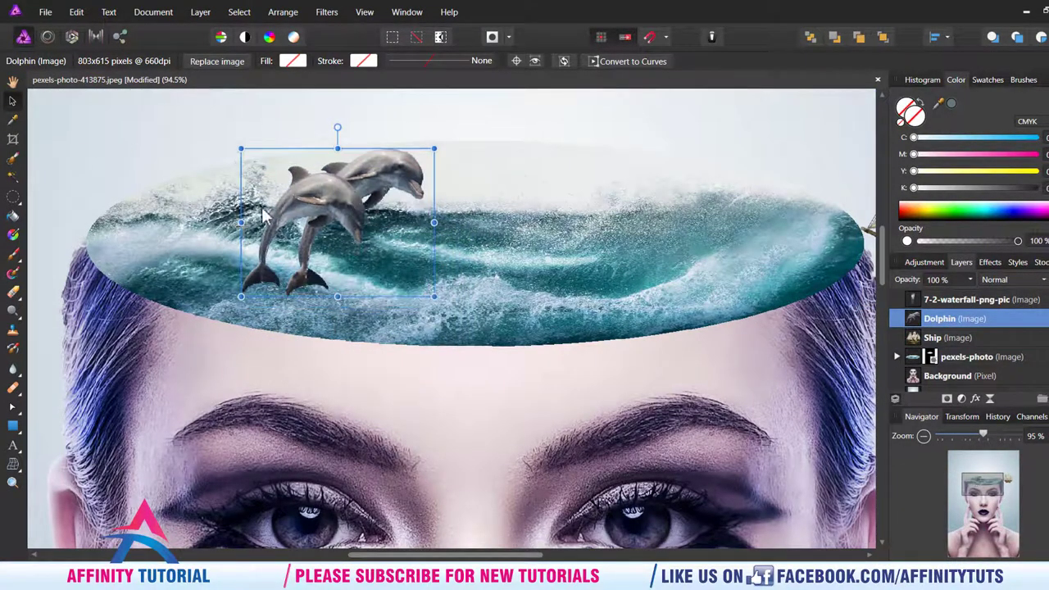
left_click_drag(239, 222, 434, 221)
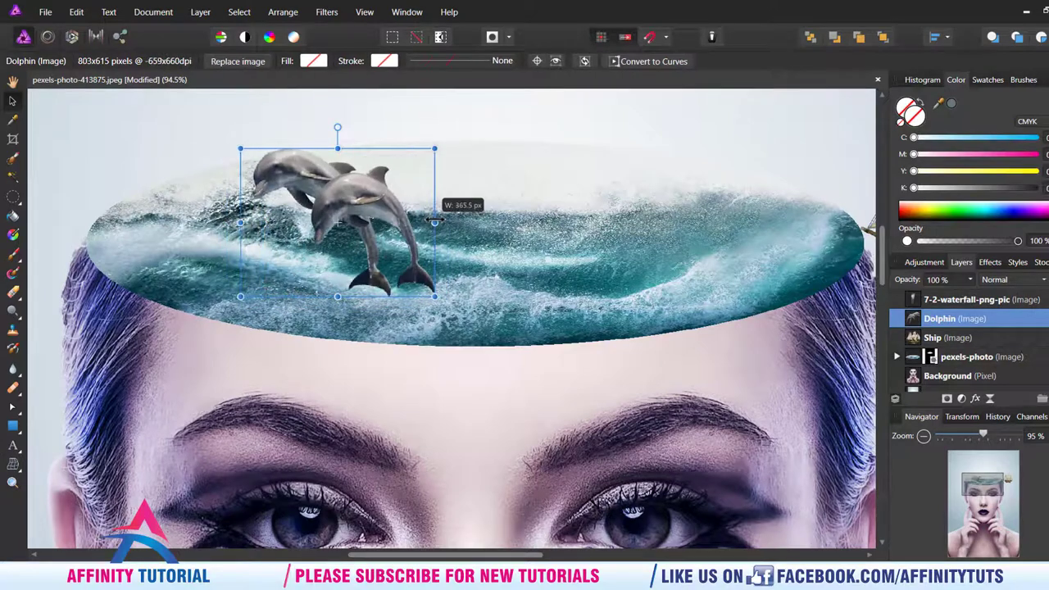
left_click_drag(362, 210, 328, 182)
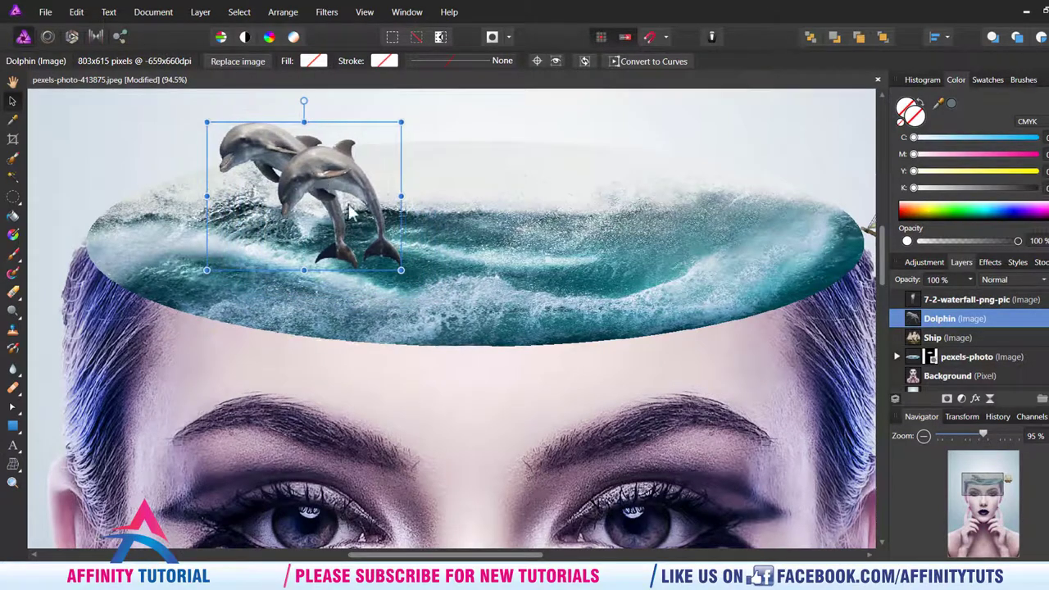
left_click_drag(402, 271, 438, 297)
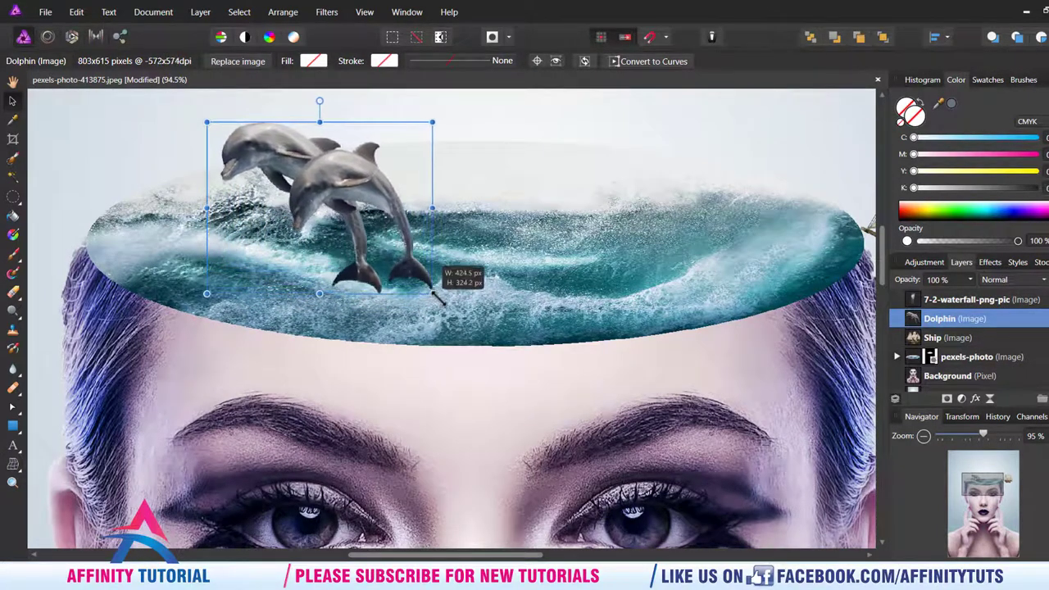
left_click_drag(334, 229, 319, 214)
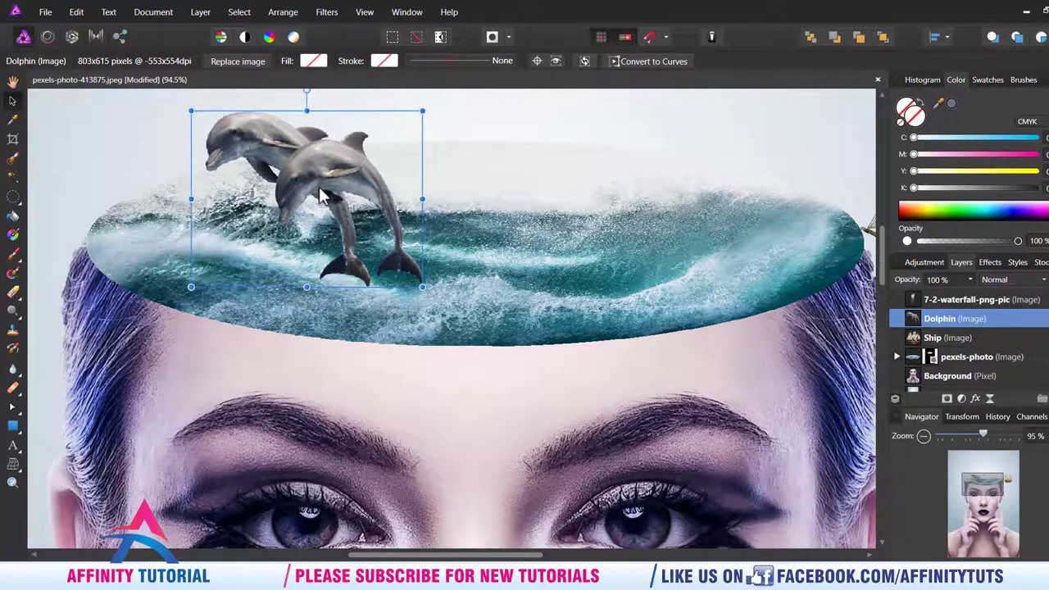
left_click_drag(419, 284, 439, 293)
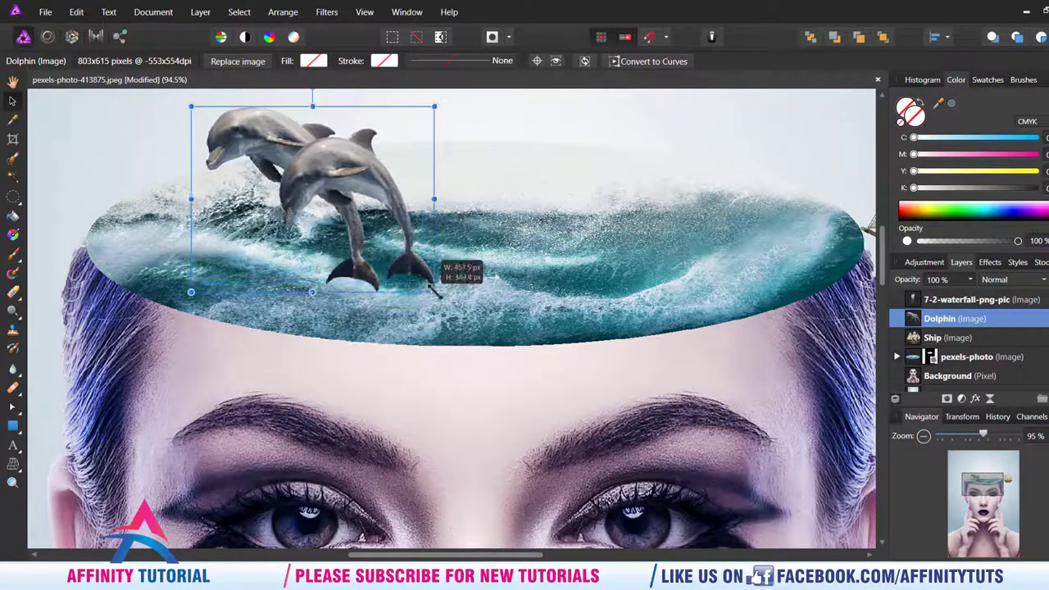
left_click_drag(314, 180, 284, 179)
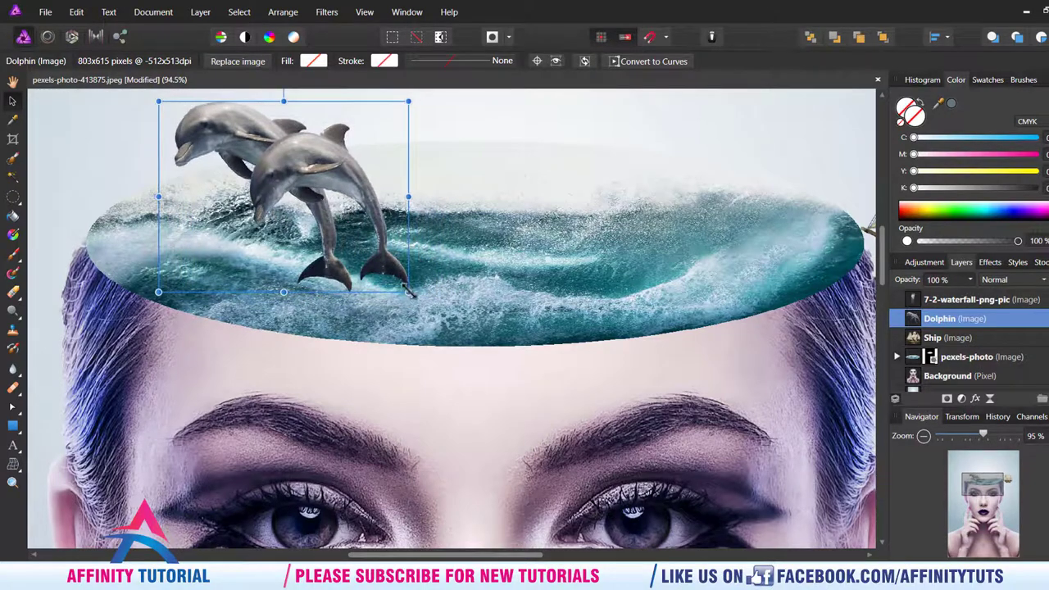
left_click_drag(403, 291, 400, 285)
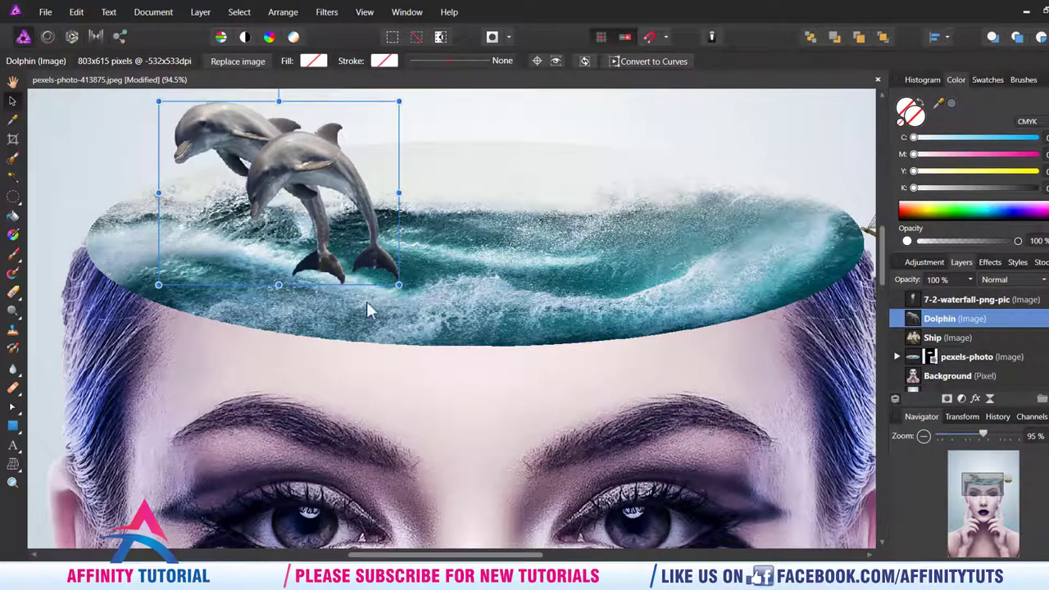
- Erase the dolphins' tails with the Erase Brush and lower them slightly into the water
left_click(14, 293)
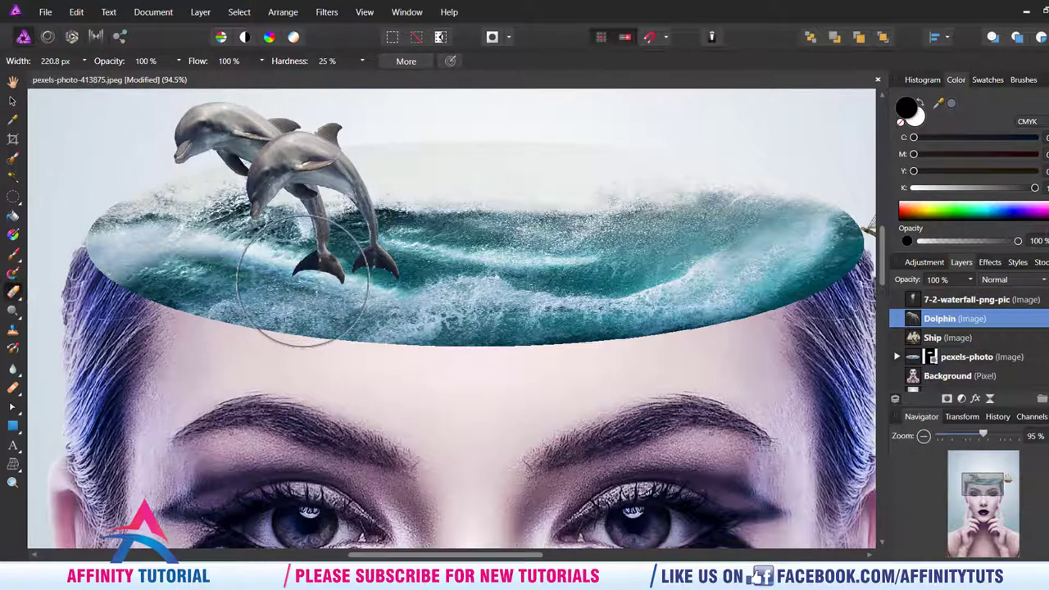
left_click_drag(283, 300, 313, 253)
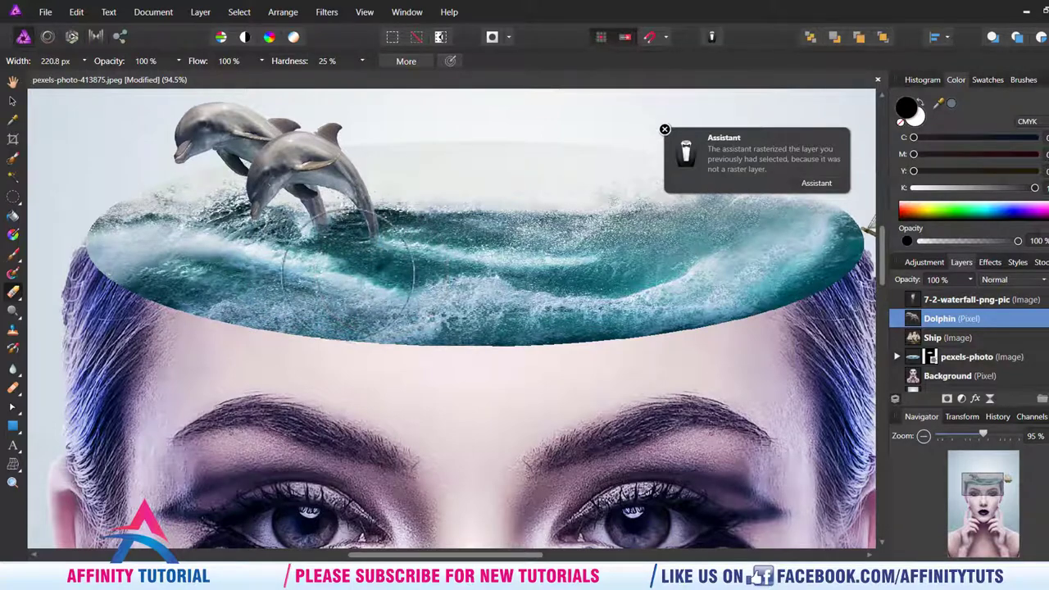
left_click(12, 100)
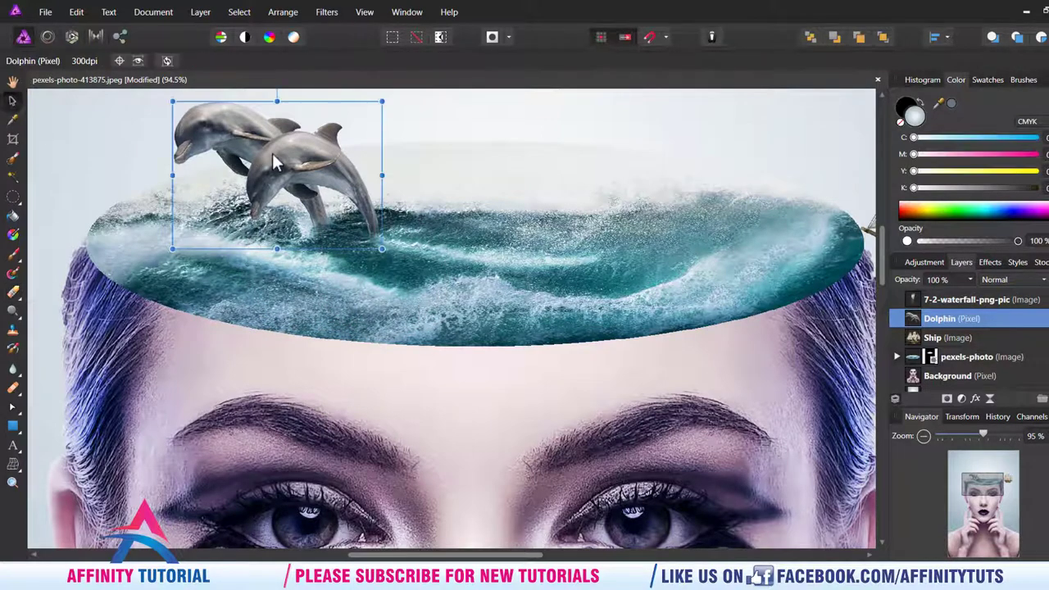
left_click_drag(273, 153, 270, 175)
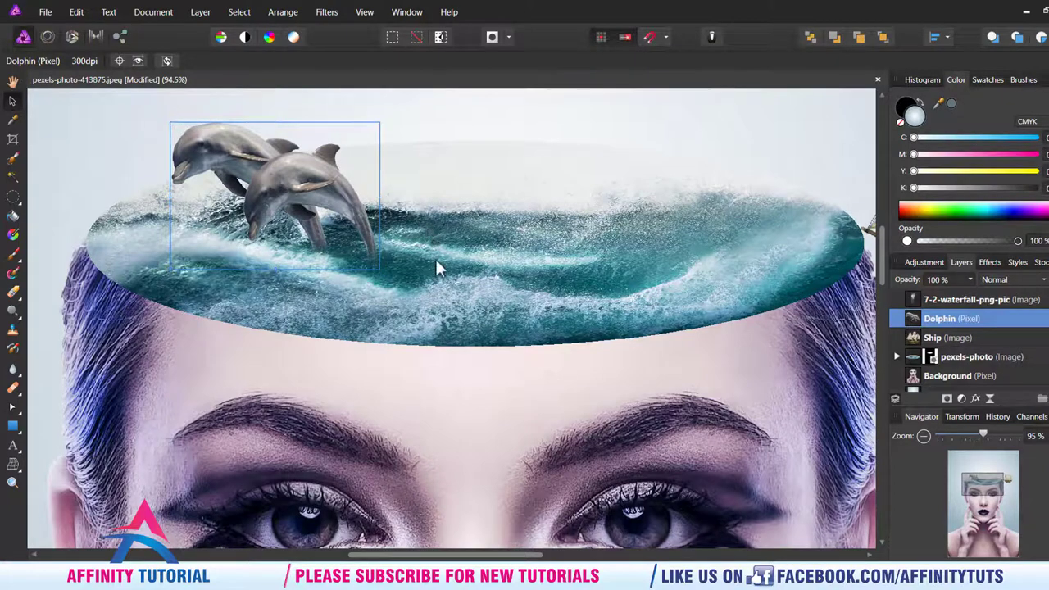
scroll(436, 267, "down", 3)
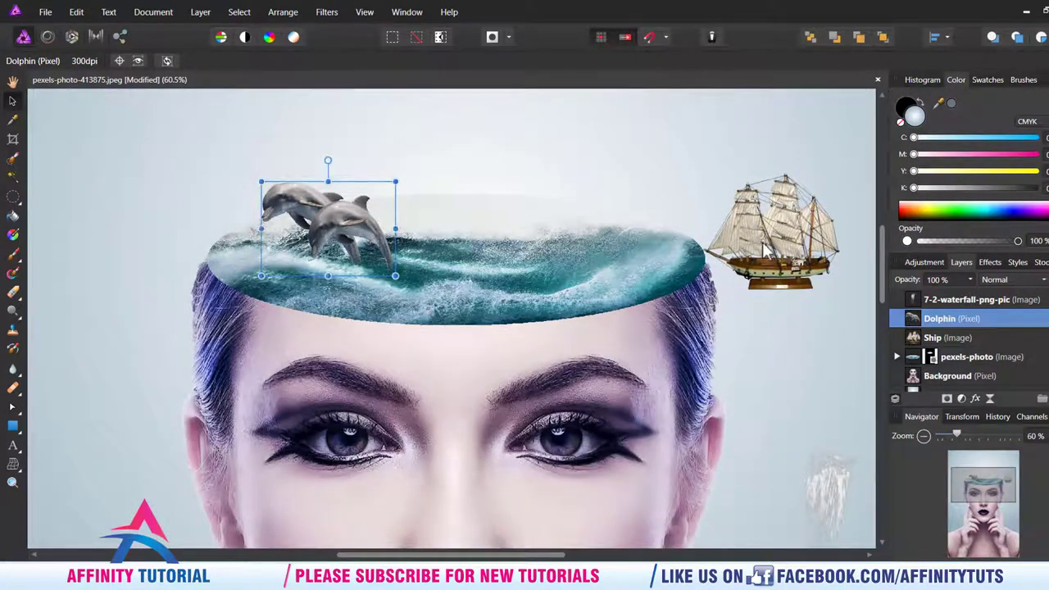
- Move the Ship onto the water disc, enlarge it slightly and squash it vertically
left_click(765, 250)
mouse_move(756, 260)
left_mouse_down()
mouse_move(535, 237)
mouse_move(547, 244)
mouse_move(521, 250)
left_mouse_up()
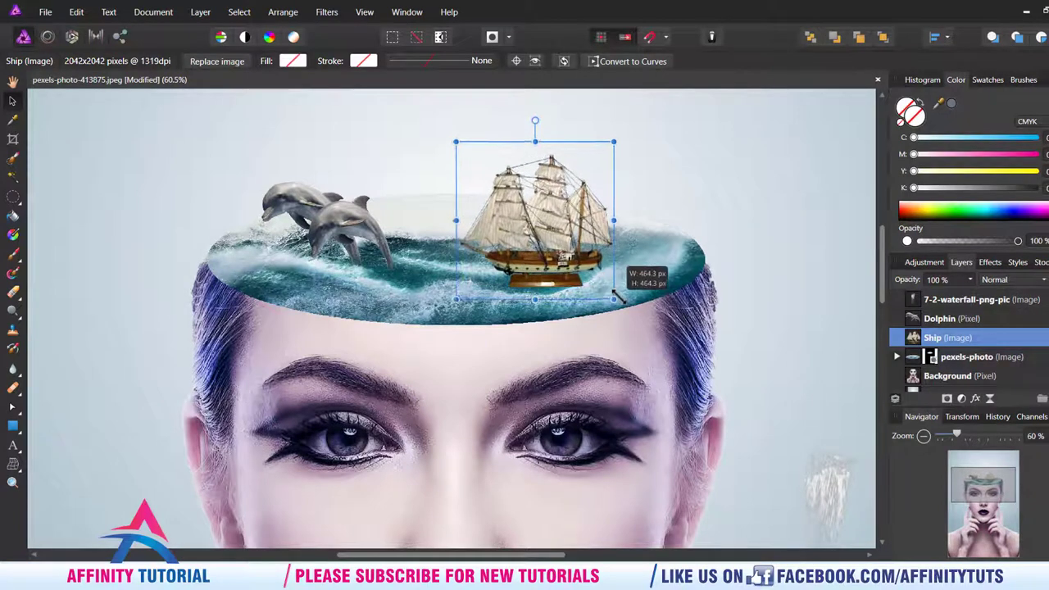
left_click_drag(599, 292, 611, 302)
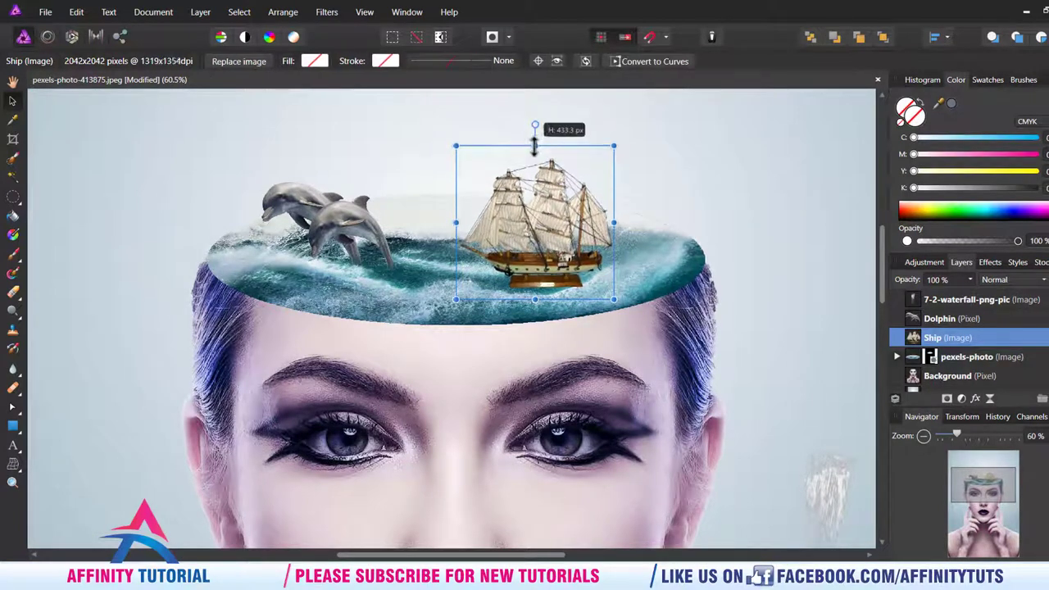
left_click_drag(535, 138, 535, 155)
scroll(603, 250, "up", 1)
scroll(603, 250, "up", 2)
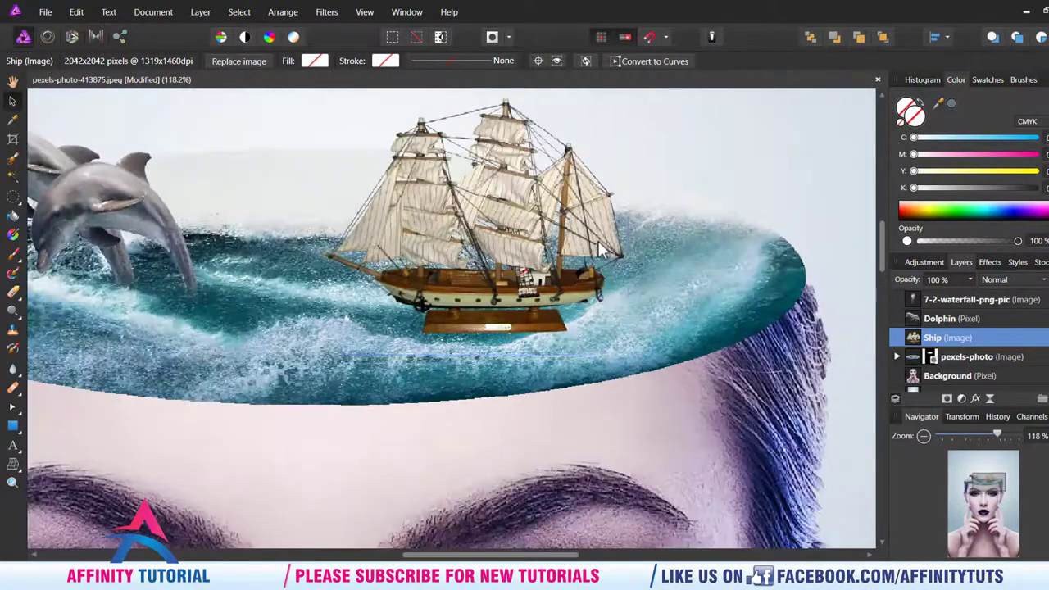
- Paint out the ship's wooden display stand with a smaller Erase Brush
right_click(13, 293)
left_click(79, 295)
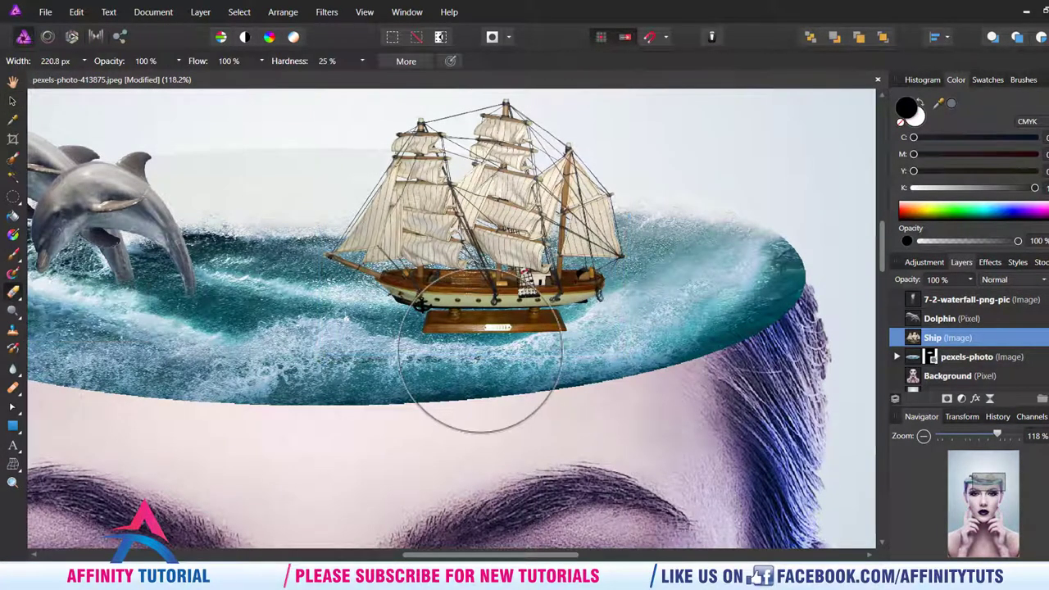
key("bracketleft")
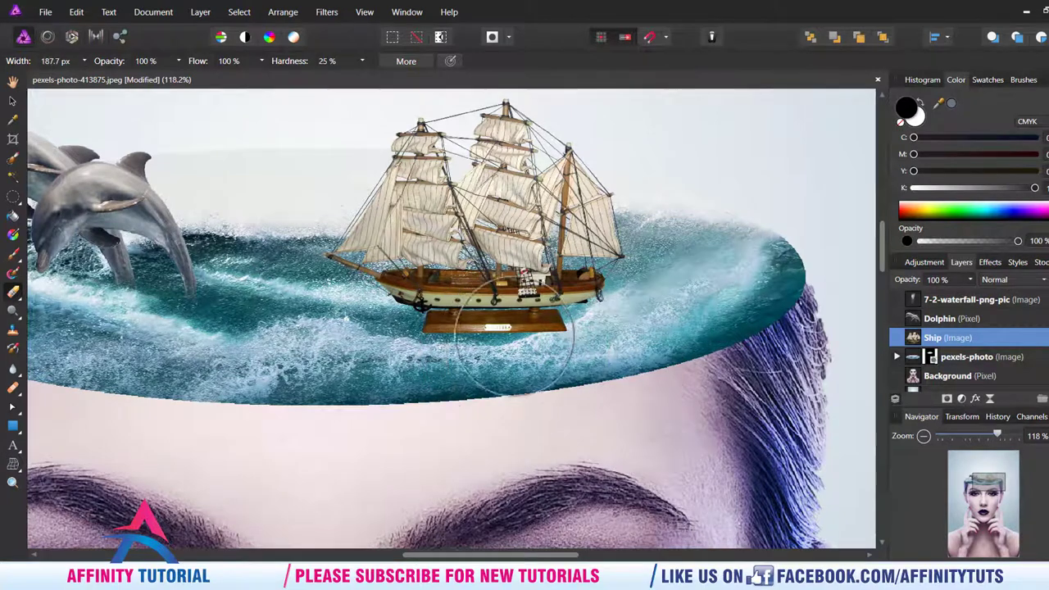
left_click_drag(536, 331, 528, 325)
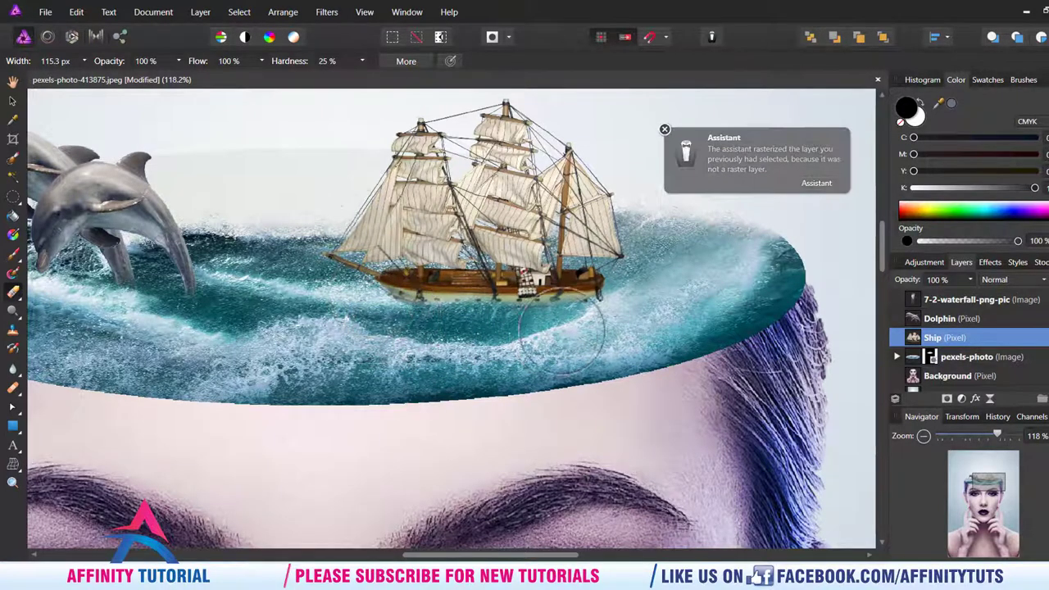
scroll(536, 274, "down", 3)
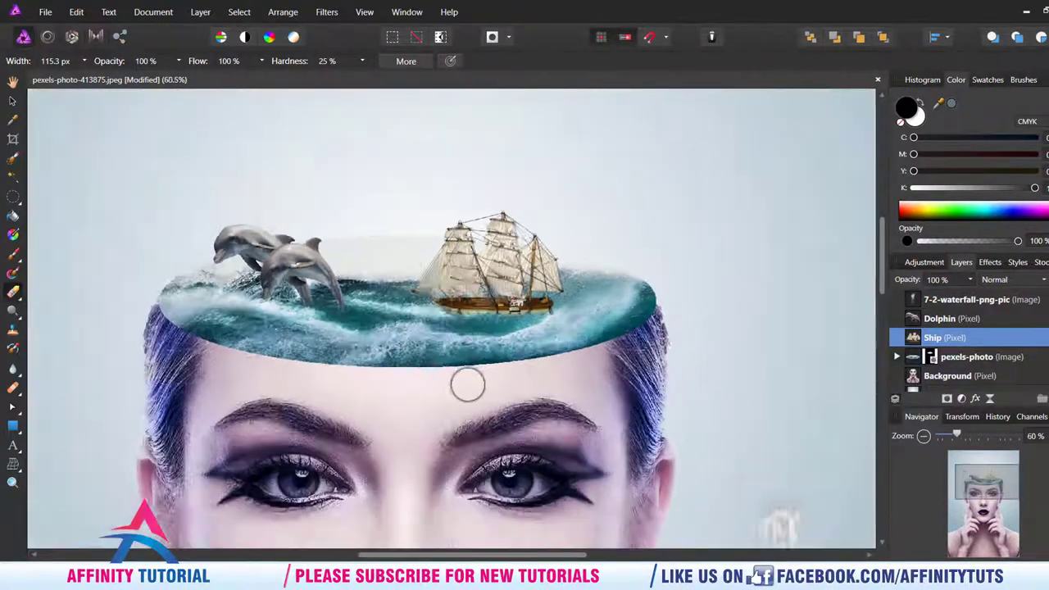
scroll(468, 382, "down", 2)
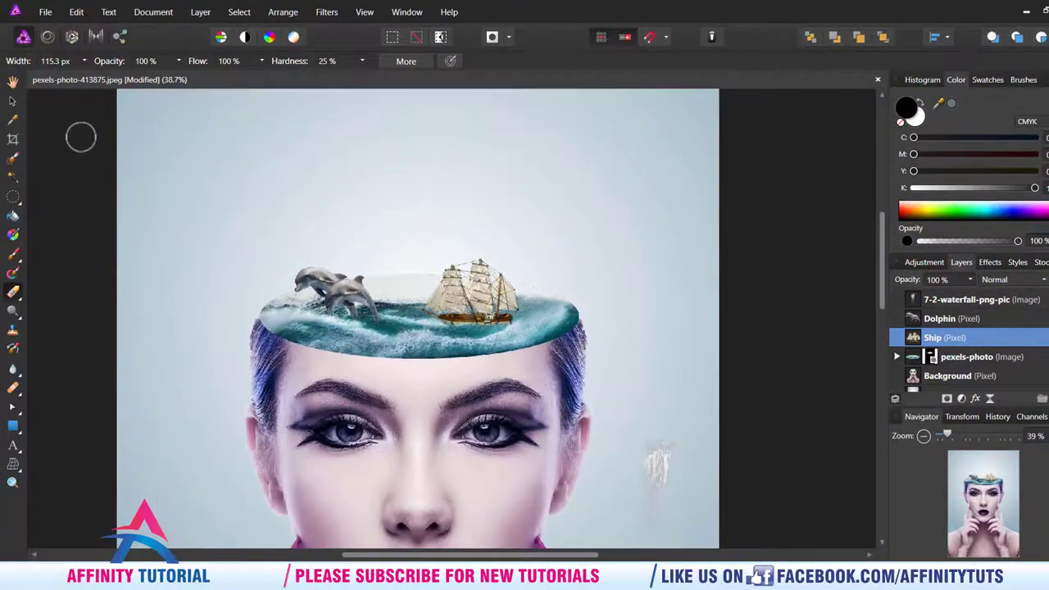
- Enlarge the ship and resize the dolphins, settling them lower on the sea's left
left_click(11, 101)
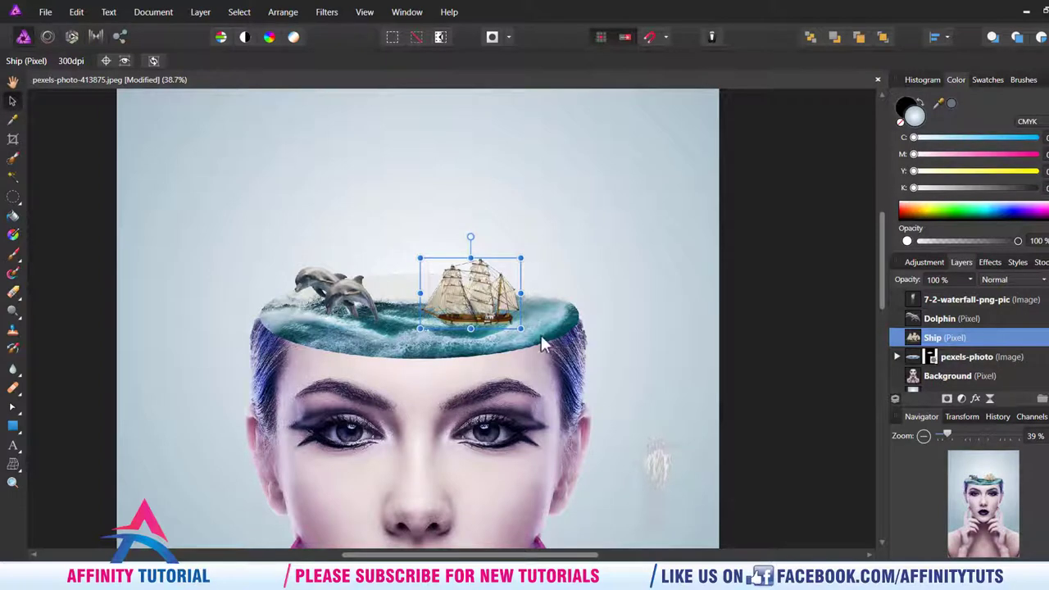
left_click_drag(520, 326, 527, 330)
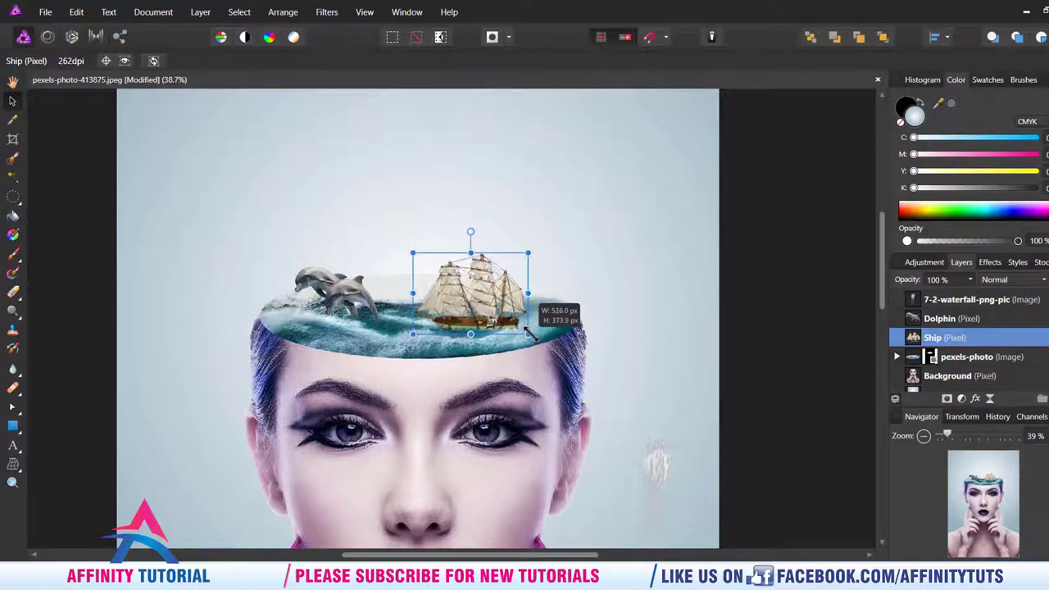
scroll(339, 293, "up", 2)
left_click(339, 293)
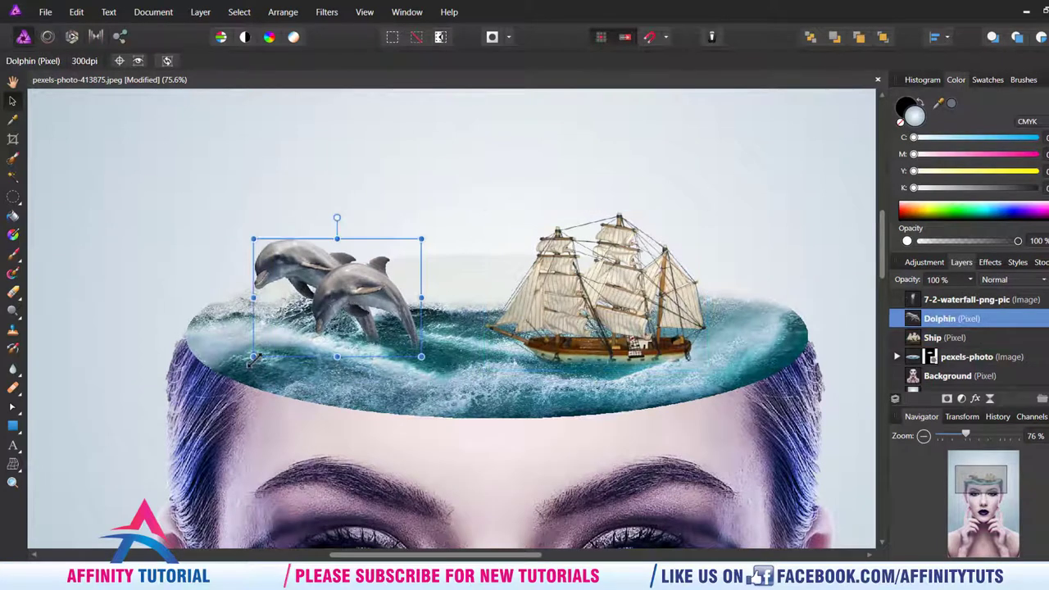
left_click_drag(253, 358, 241, 370)
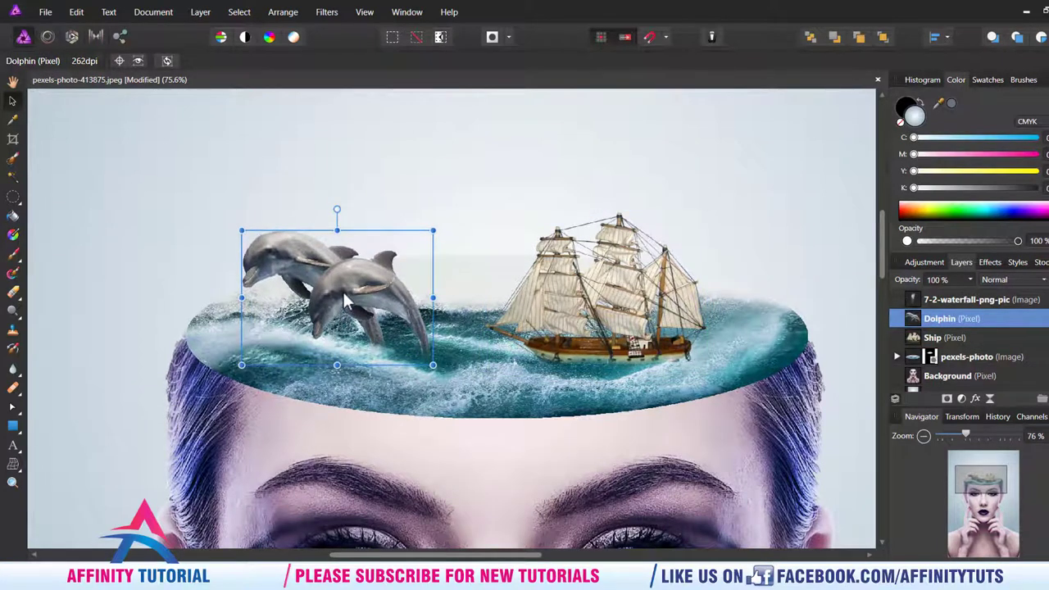
left_click_drag(343, 308, 338, 304)
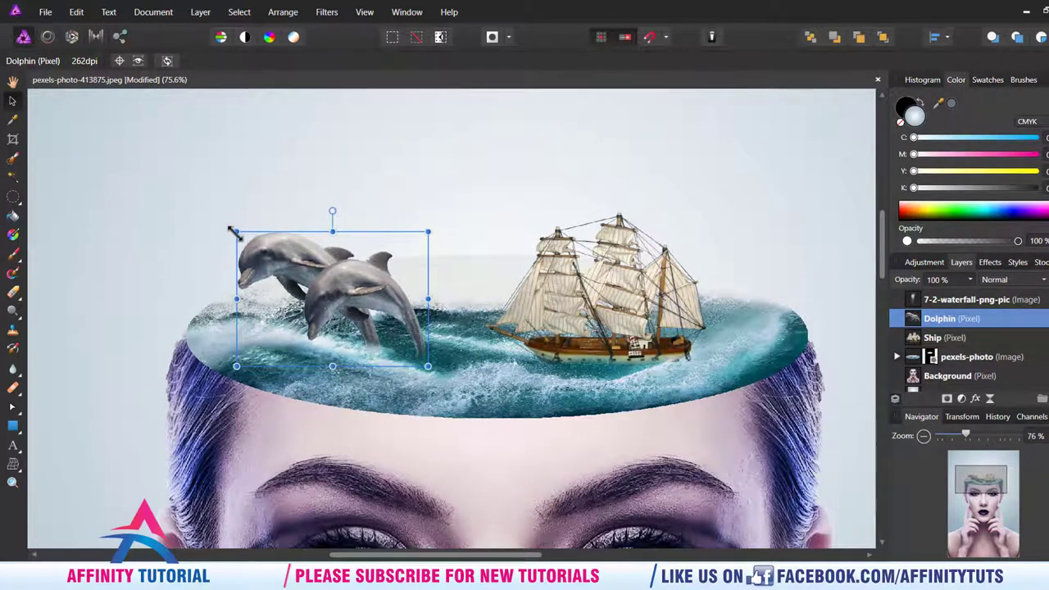
left_click_drag(234, 232, 259, 247)
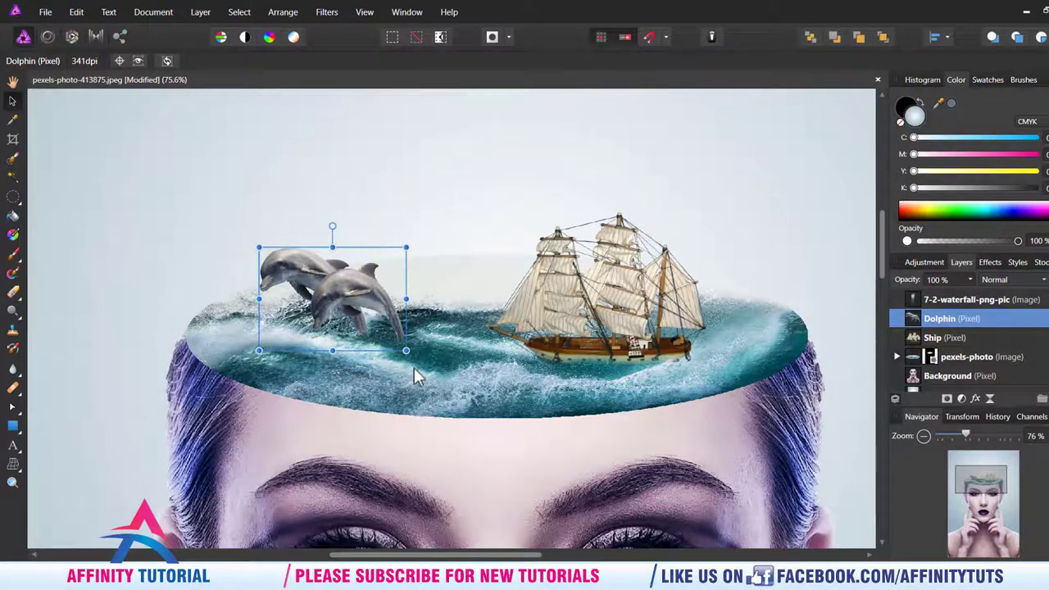
left_click_drag(407, 352, 412, 355)
left_click_drag(373, 297, 363, 305)
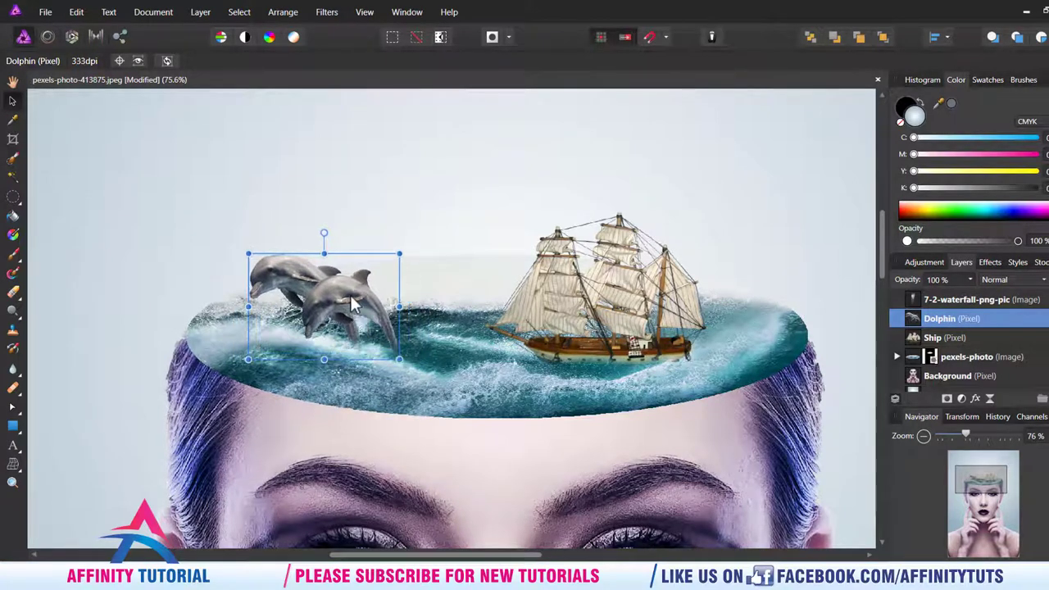
- Move the waterfall onto the forehead beneath the ship
scroll(393, 299, "down", 2)
scroll(459, 283, "down", 1)
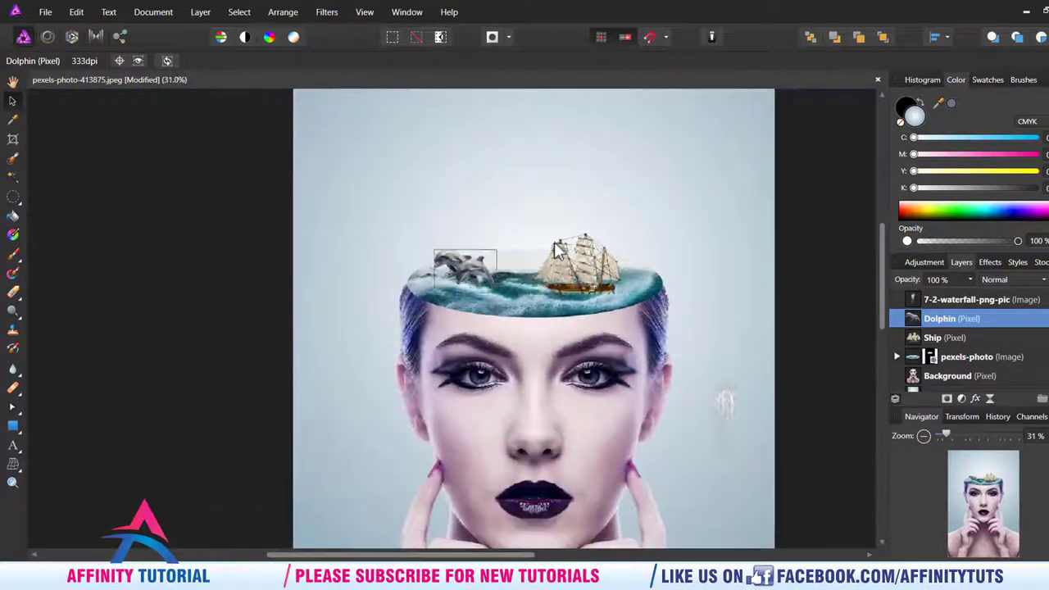
scroll(517, 266, "down", 2)
scroll(574, 283, "up", 1)
scroll(584, 287, "up", 2)
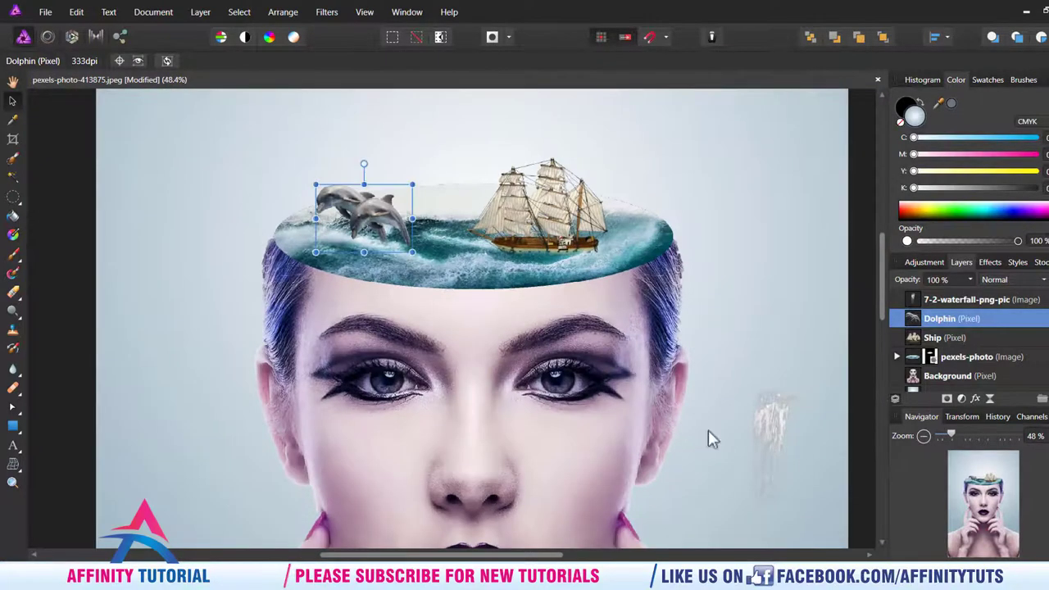
left_click(778, 434)
left_click_drag(784, 457, 580, 318)
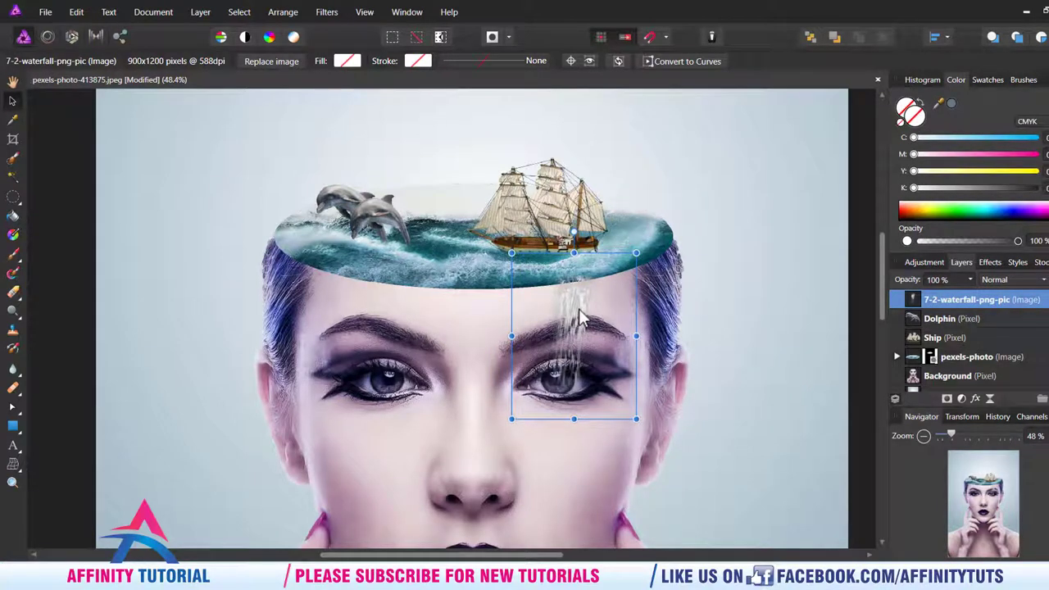
- Enlarge, tilt and shift the waterfall right to spill off the sea's edge, then shrink it slightly
left_click_drag(633, 419, 683, 482)
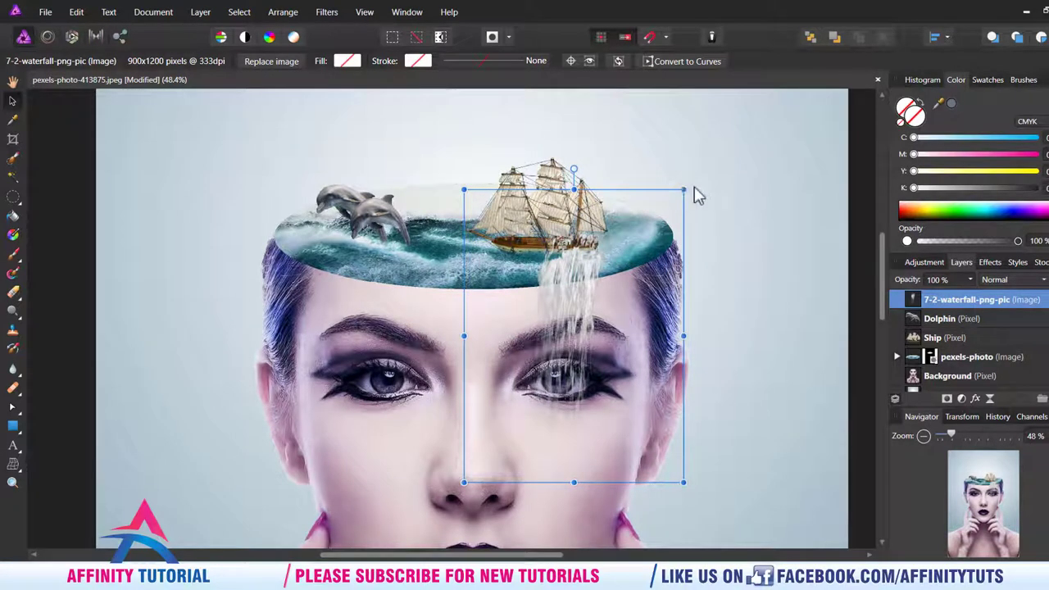
left_click_drag(689, 187, 687, 169)
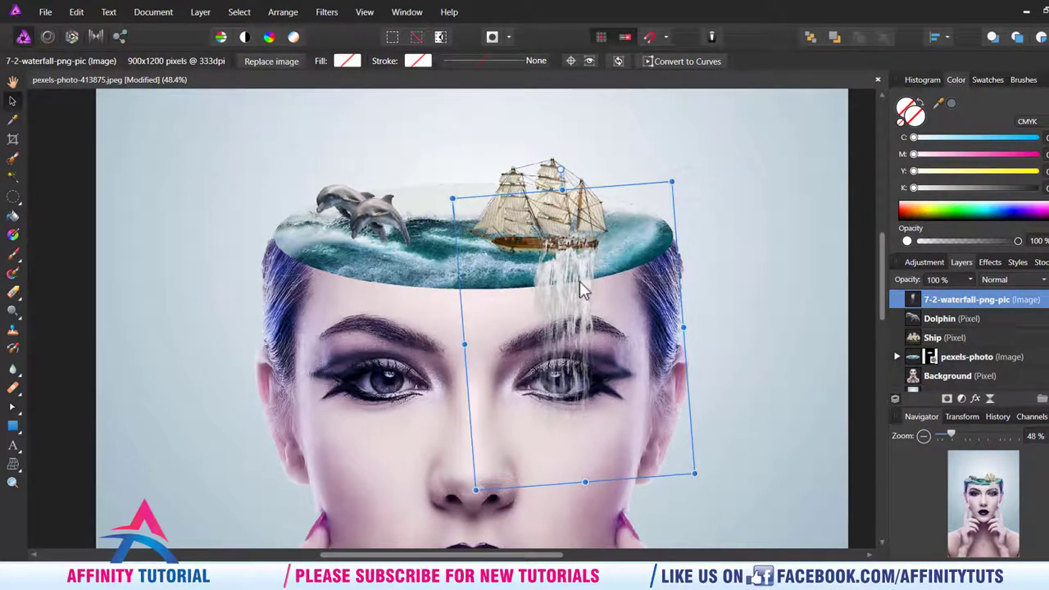
mouse_move(580, 288)
left_mouse_down()
mouse_move(589, 311)
mouse_move(630, 311)
left_mouse_up()
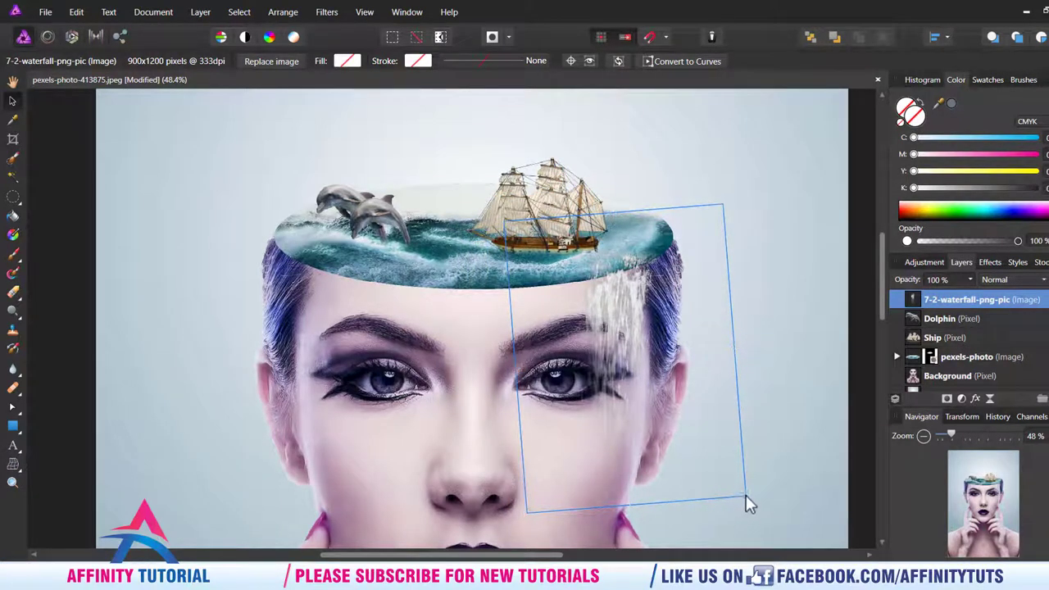
left_click_drag(745, 494, 739, 472)
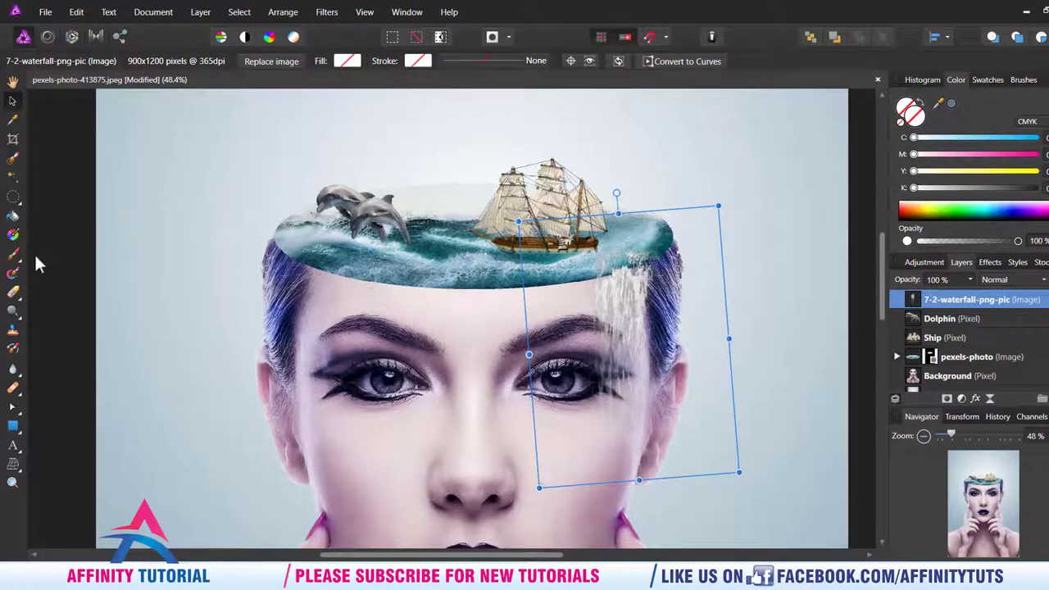
- Erase the waterfall's top edge so it blends into the sea's right rim
left_click(12, 293)
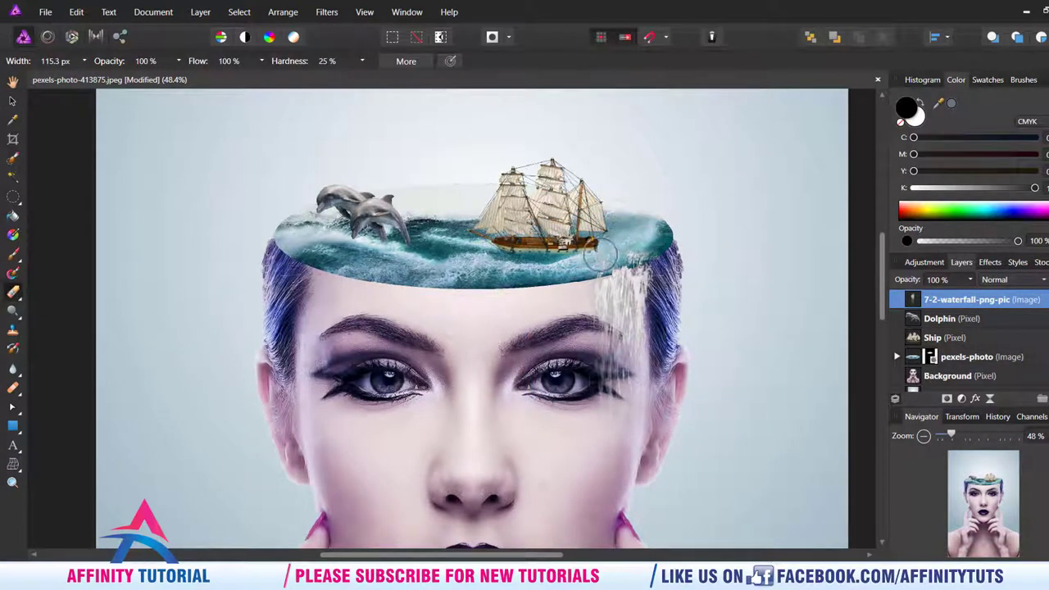
left_click_drag(619, 246, 628, 252)
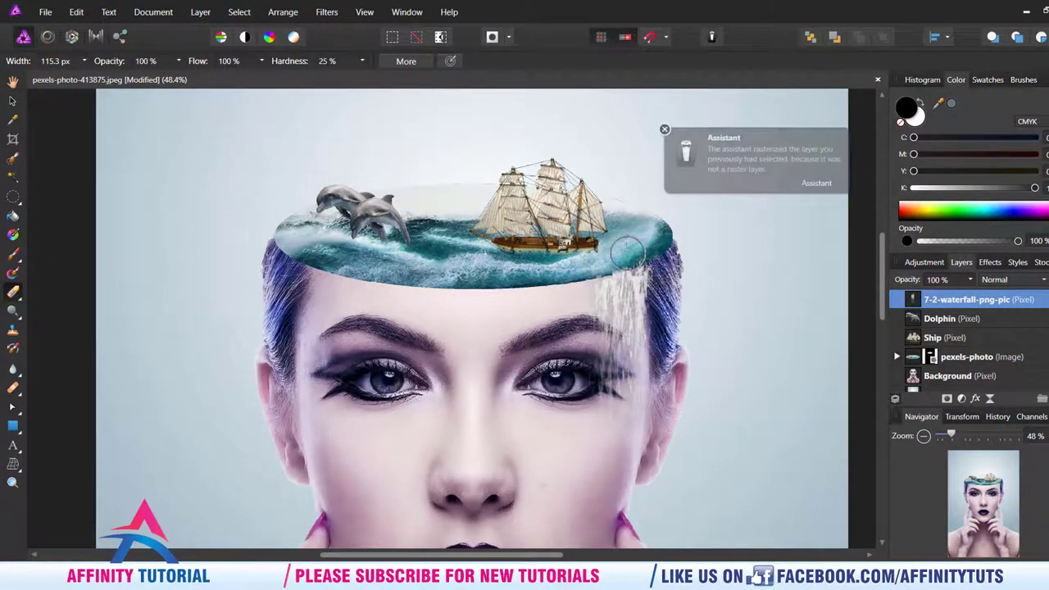
left_click(664, 130)
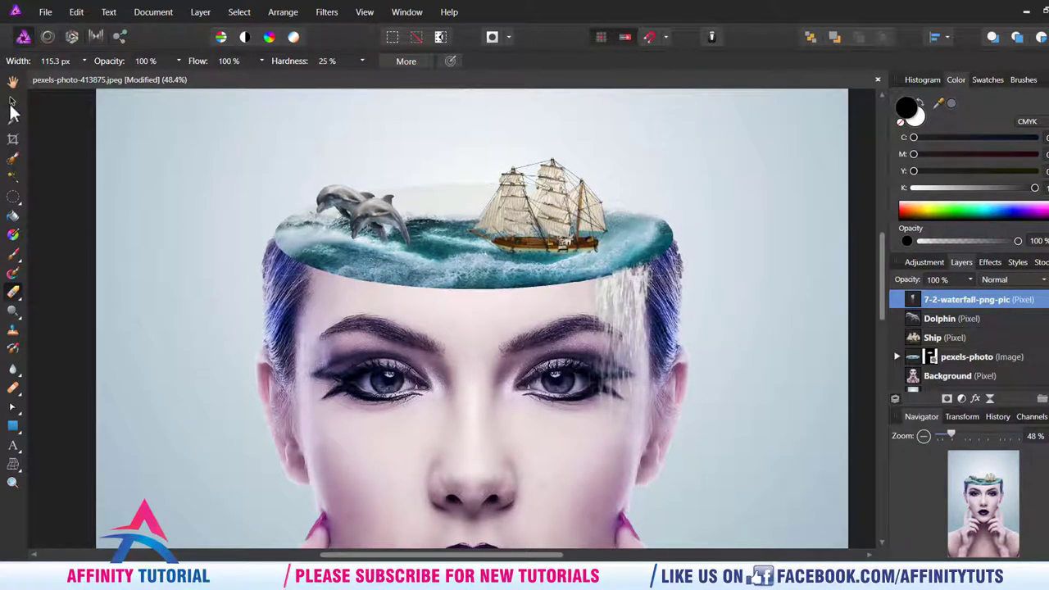
left_click(12, 100)
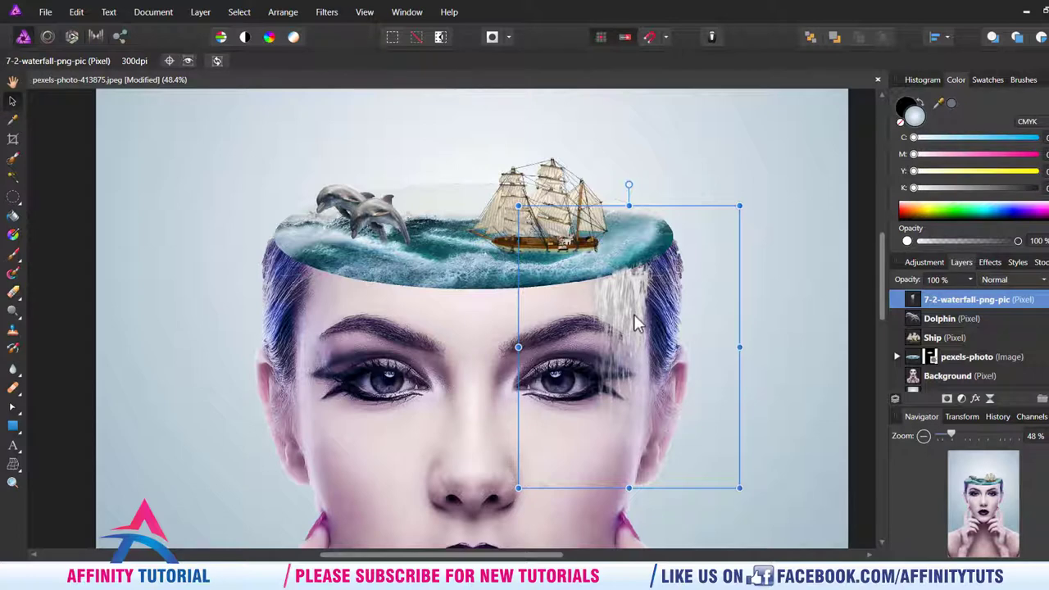
- Duplicate the waterfall layer and move the copy to the left side of her head
left_click(76, 11)
left_click(95, 70)
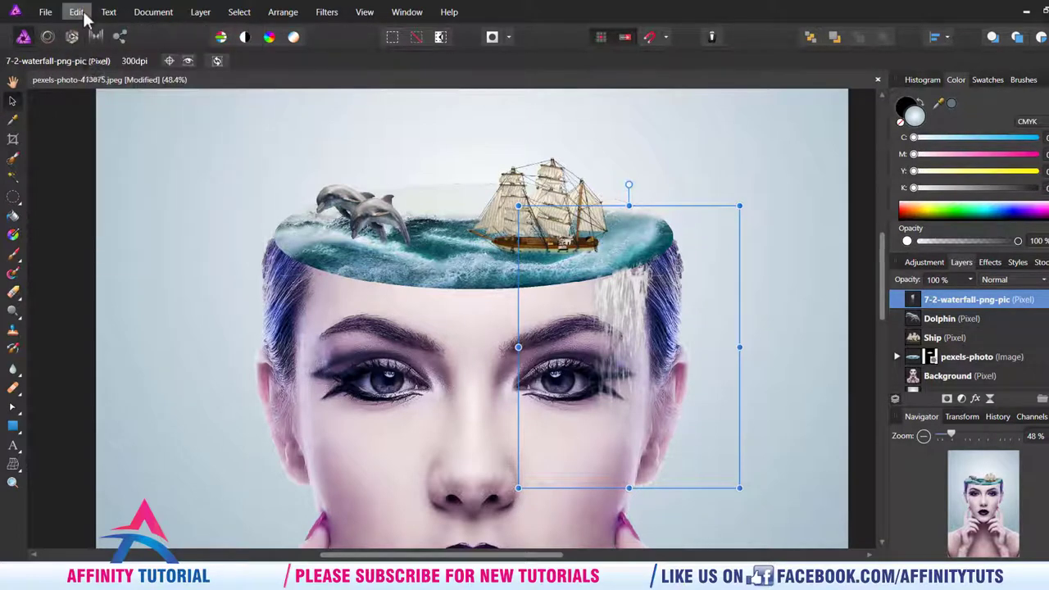
left_click(82, 12)
left_click(97, 95)
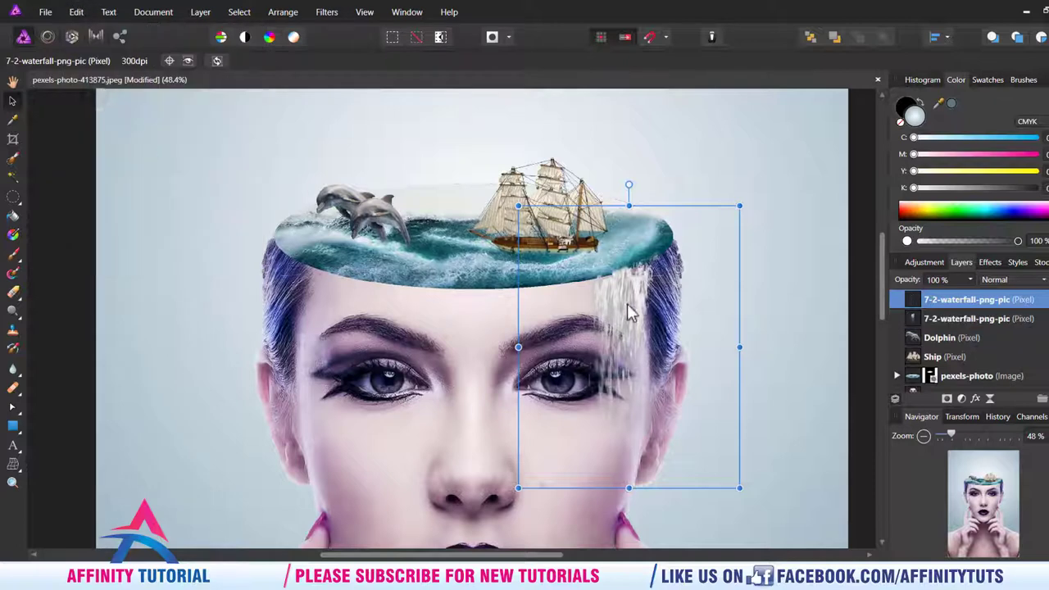
left_click_drag(629, 312, 315, 305)
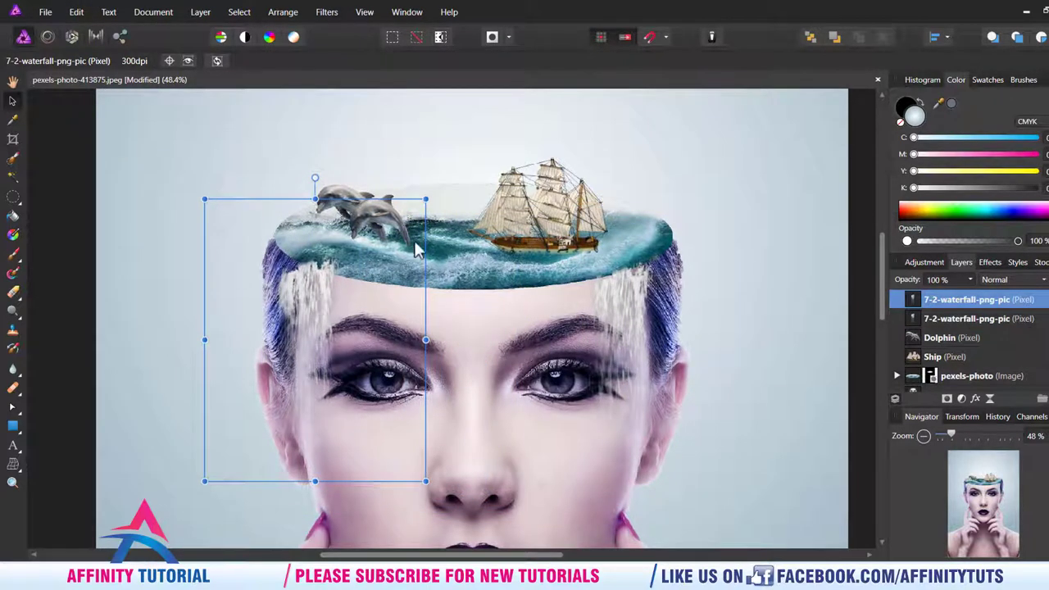
- Rotate, shrink to about half size and raise the left waterfall under the water disc
left_click_drag(431, 196, 436, 209)
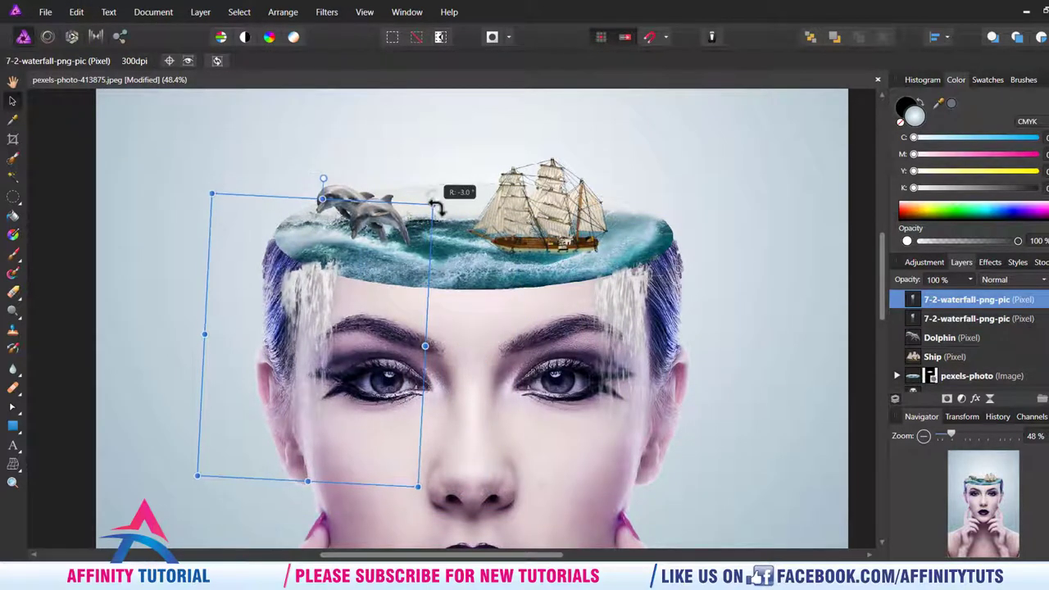
left_click_drag(418, 486, 362, 402)
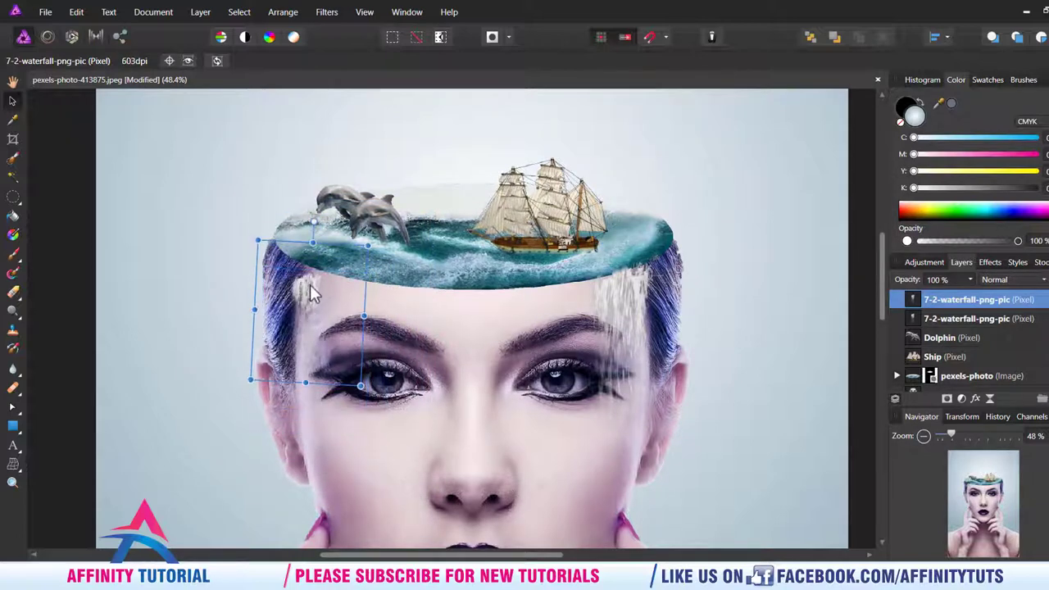
left_click_drag(309, 303, 308, 275)
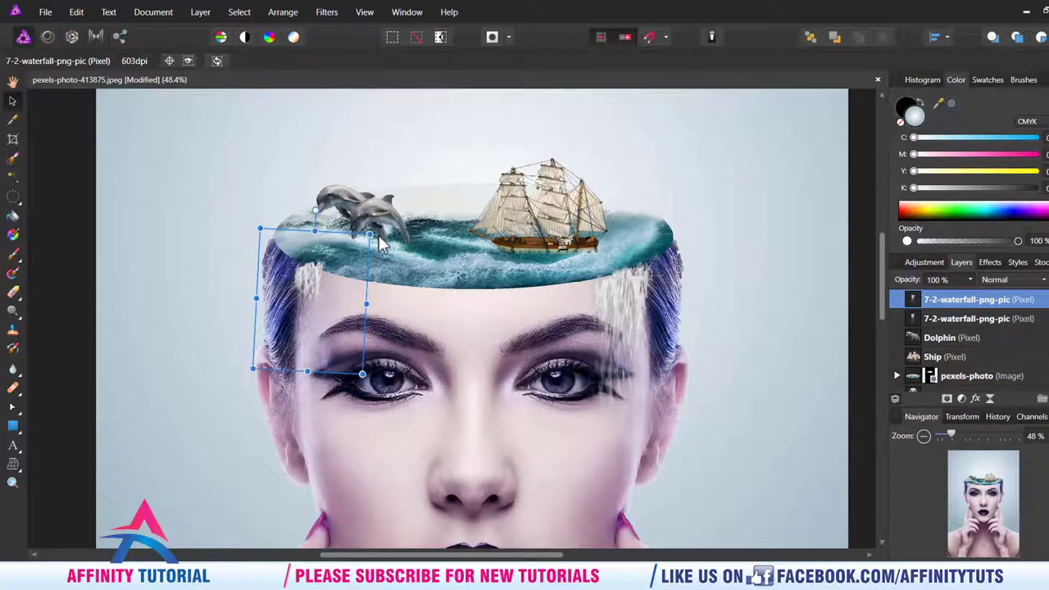
mouse_move(363, 375)
left_mouse_down()
mouse_move(328, 371)
mouse_move(294, 447)
left_mouse_up()
left_click_drag(307, 312, 304, 292)
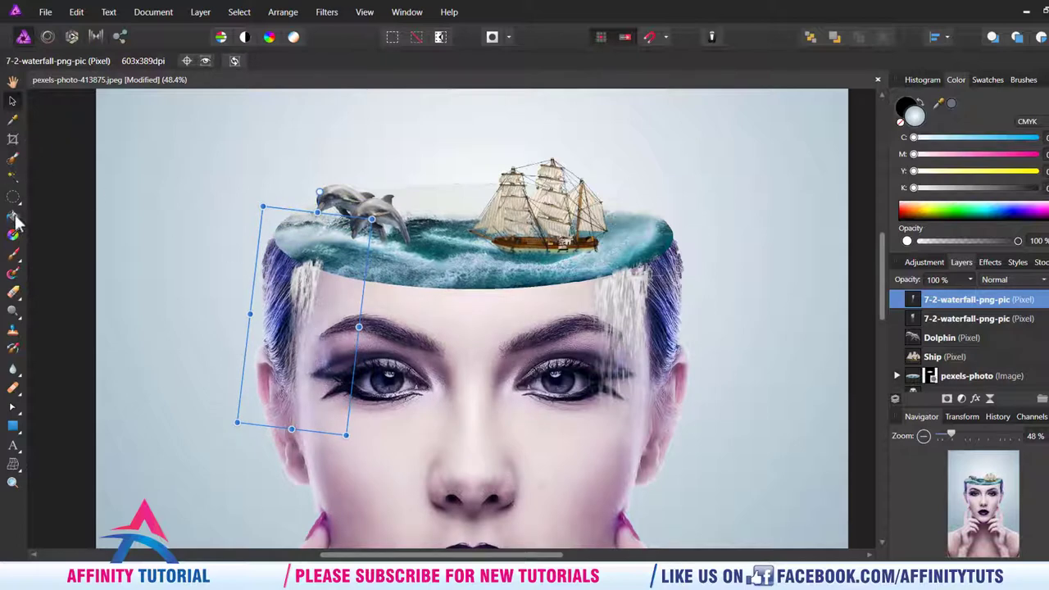
- Nudge the left waterfall up slightly and select the water disc layer
left_click(19, 292)
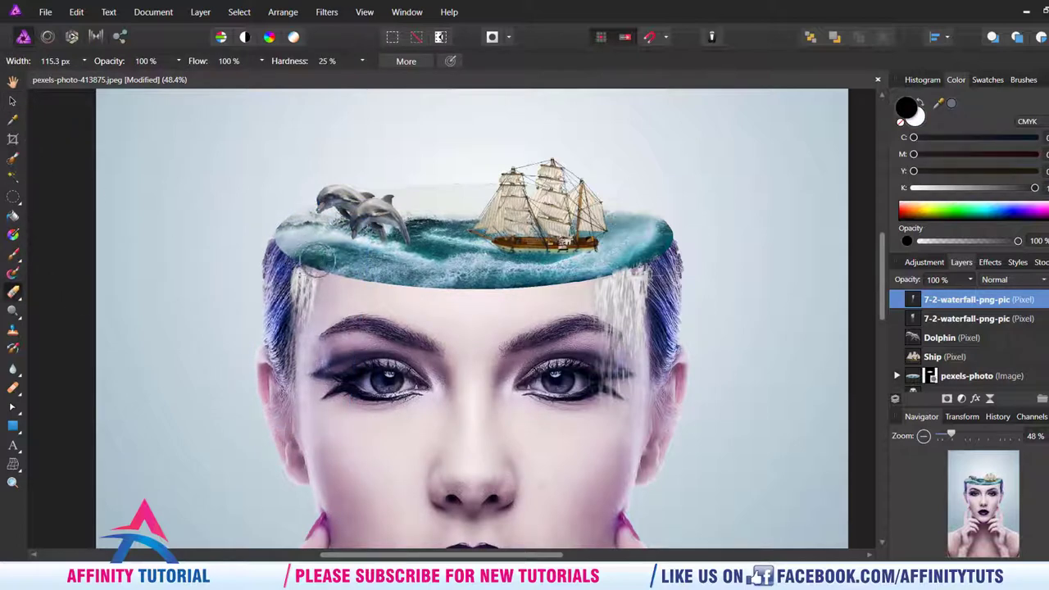
left_click(13, 100)
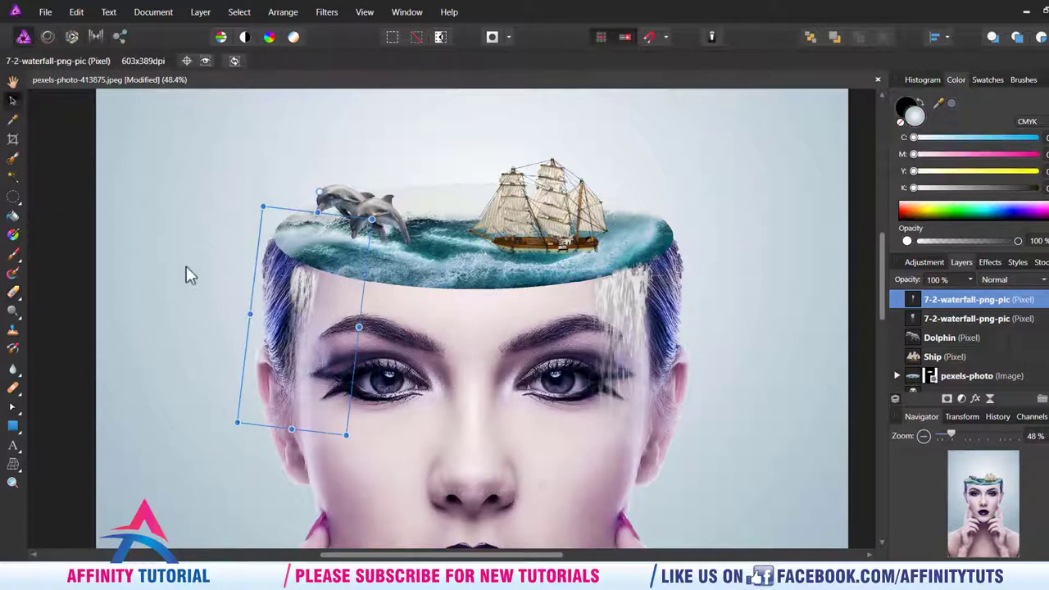
left_click_drag(295, 305, 296, 301)
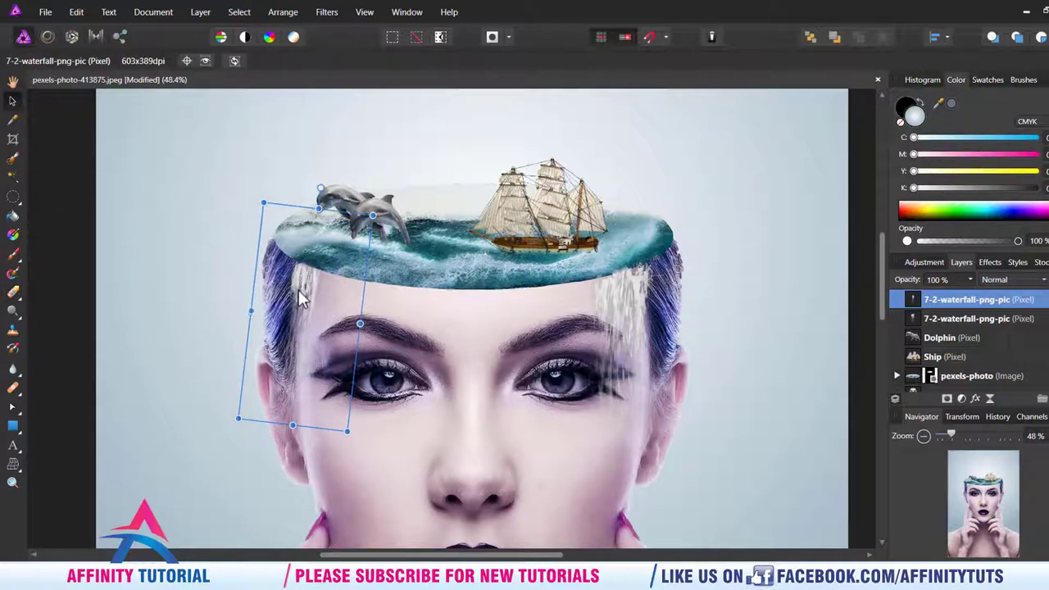
left_click(445, 295)
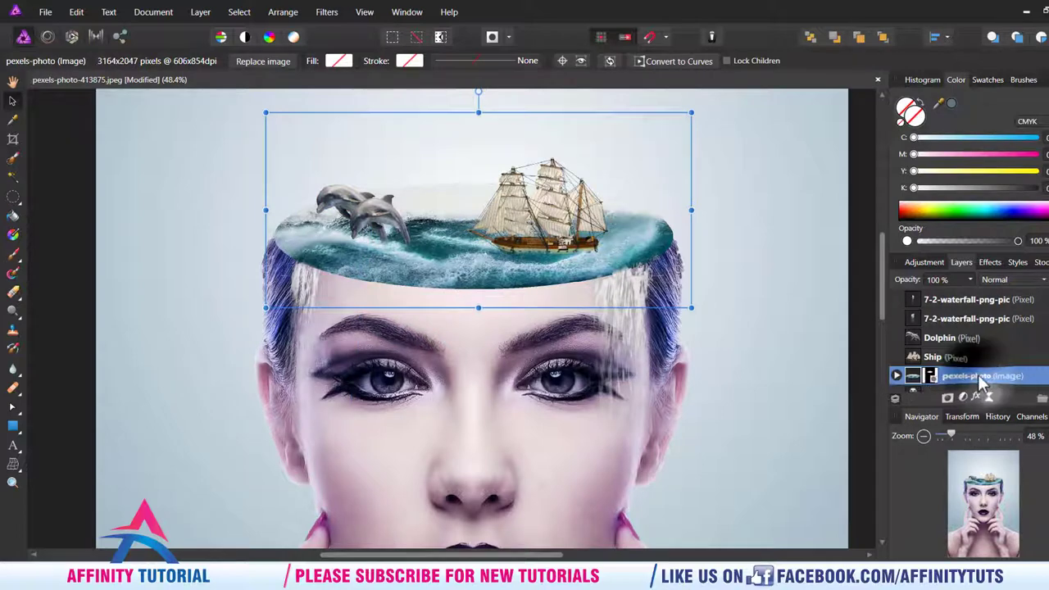
- Rasterise the pexels-photo water disc layer
right_click(978, 375)
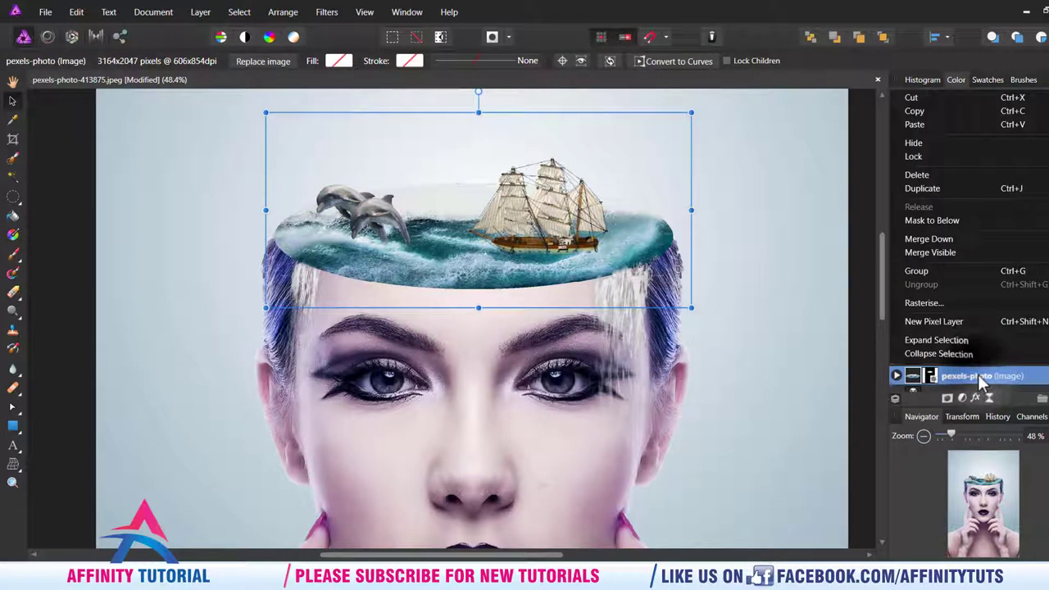
left_click(934, 304)
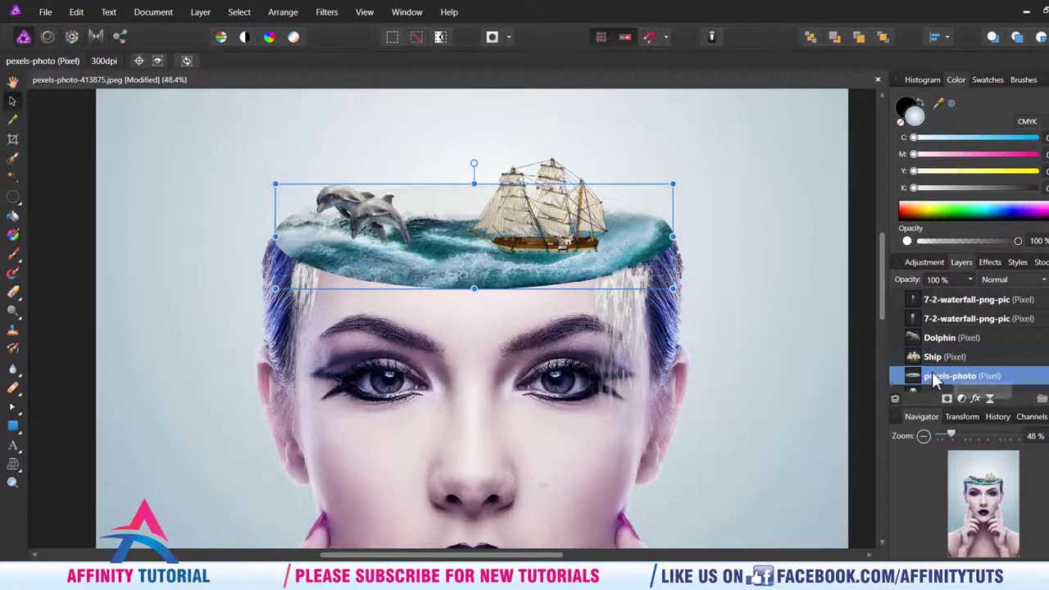
scroll(498, 273, "up", 3)
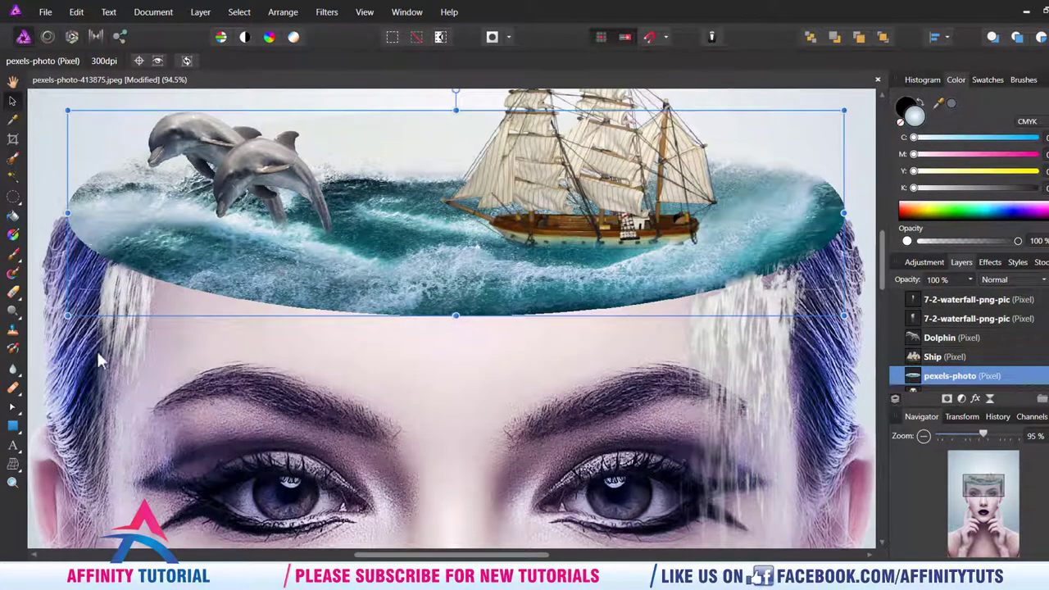
- Choose the Blur Brush Tool with the soft Basic 128 px brush
left_click(15, 375)
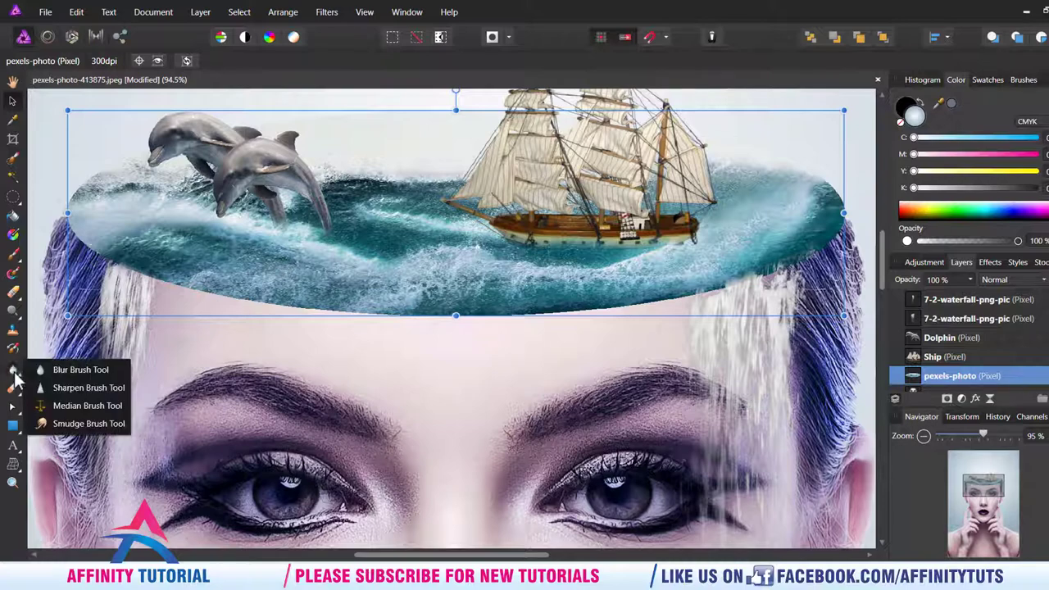
left_click(78, 370)
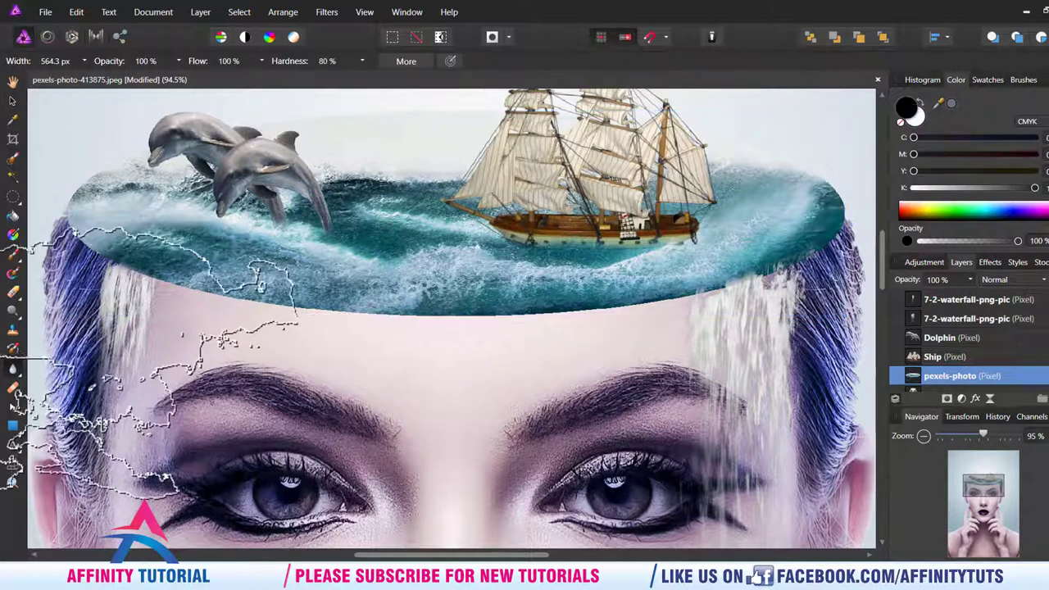
left_click(1023, 79)
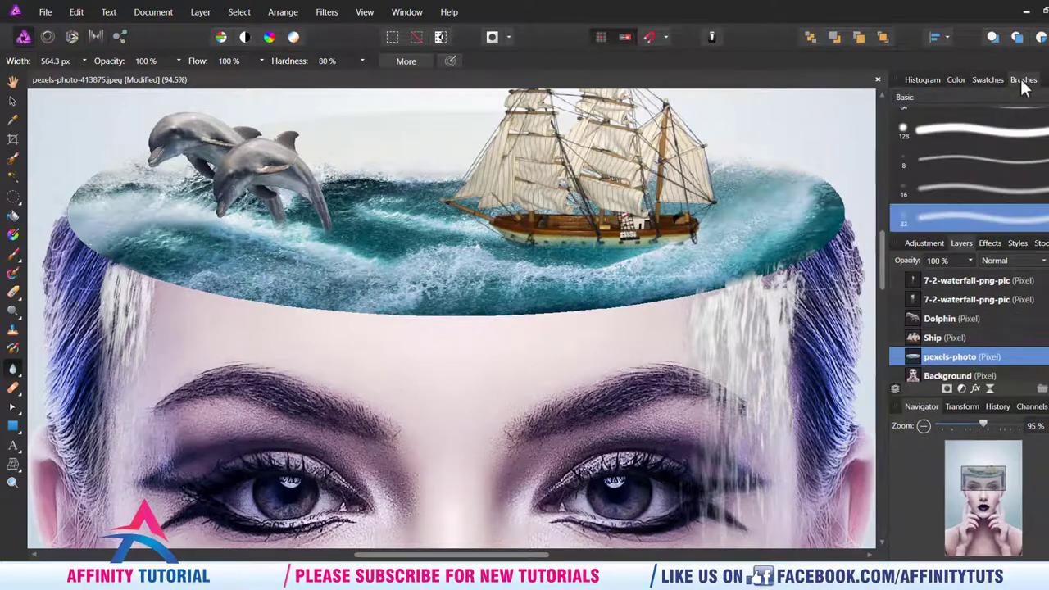
left_click(947, 98)
left_click(933, 112)
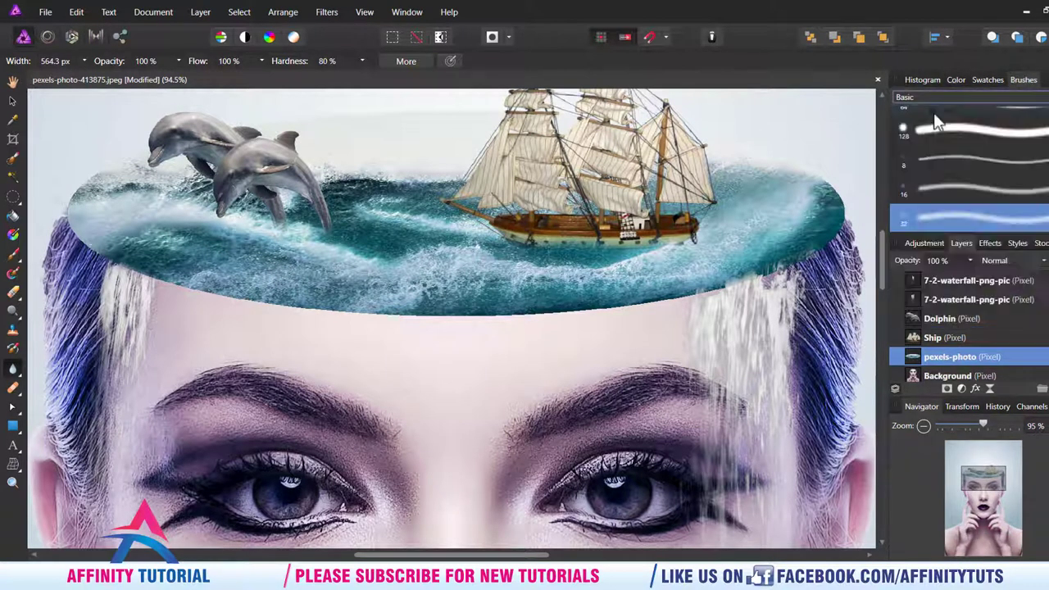
left_click(938, 125)
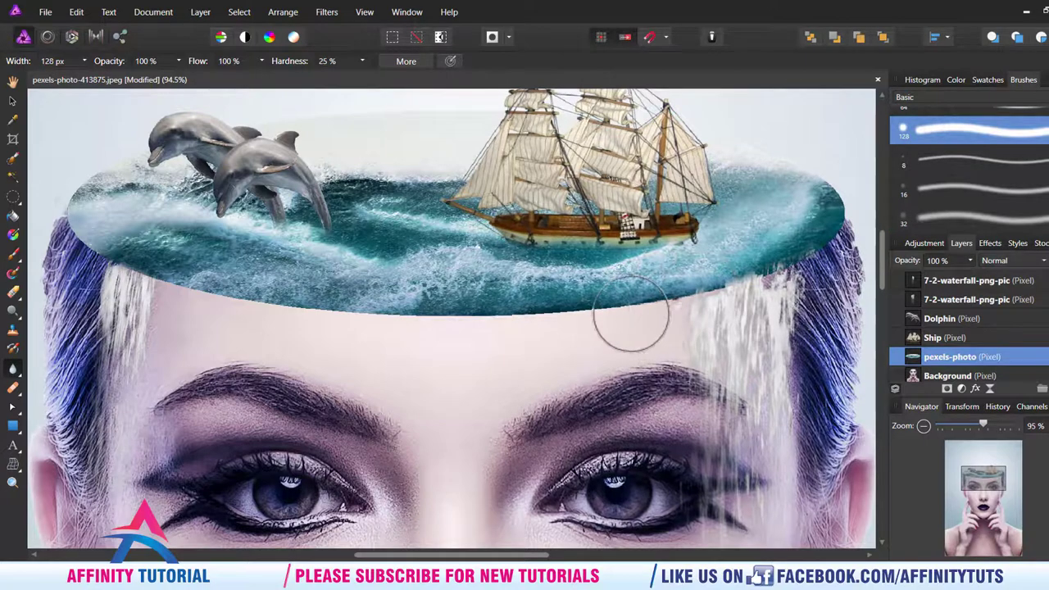
- Blur along the water disc's lower rim from right to left
mouse_move(469, 316)
left_mouse_down()
mouse_move(412, 317)
mouse_move(412, 328)
mouse_move(356, 295)
mouse_move(306, 305)
mouse_move(176, 276)
mouse_move(168, 285)
mouse_move(72, 209)
mouse_move(78, 172)
mouse_move(61, 199)
mouse_move(120, 274)
mouse_move(354, 309)
mouse_move(574, 306)
mouse_move(728, 274)
mouse_move(783, 250)
mouse_move(820, 175)
mouse_move(849, 225)
mouse_move(848, 197)
mouse_move(839, 206)
left_mouse_up()
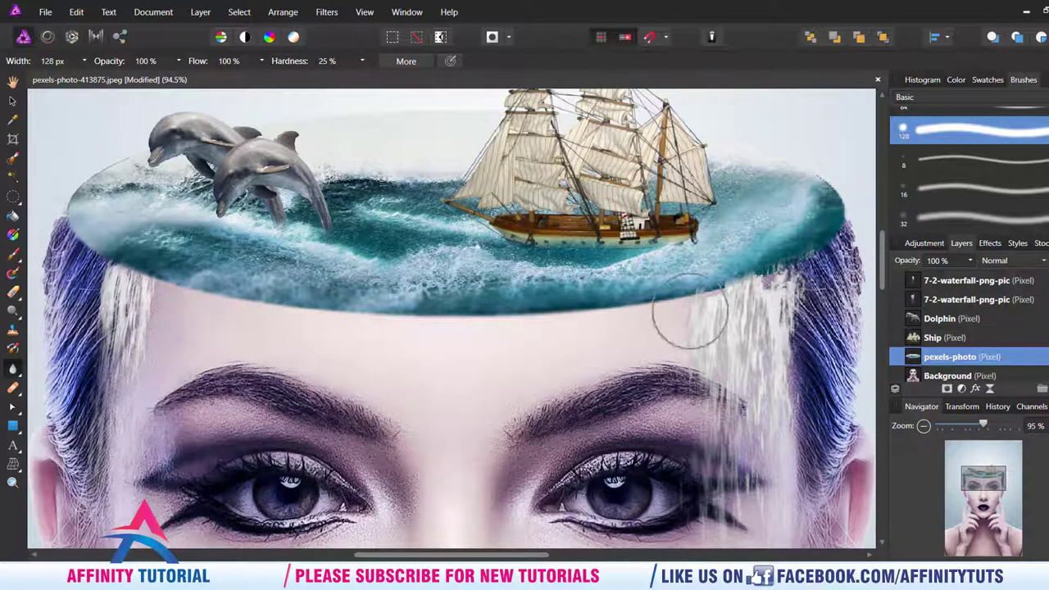
mouse_move(690, 312)
left_mouse_down()
mouse_move(380, 317)
mouse_move(91, 244)
mouse_move(200, 306)
left_mouse_up()
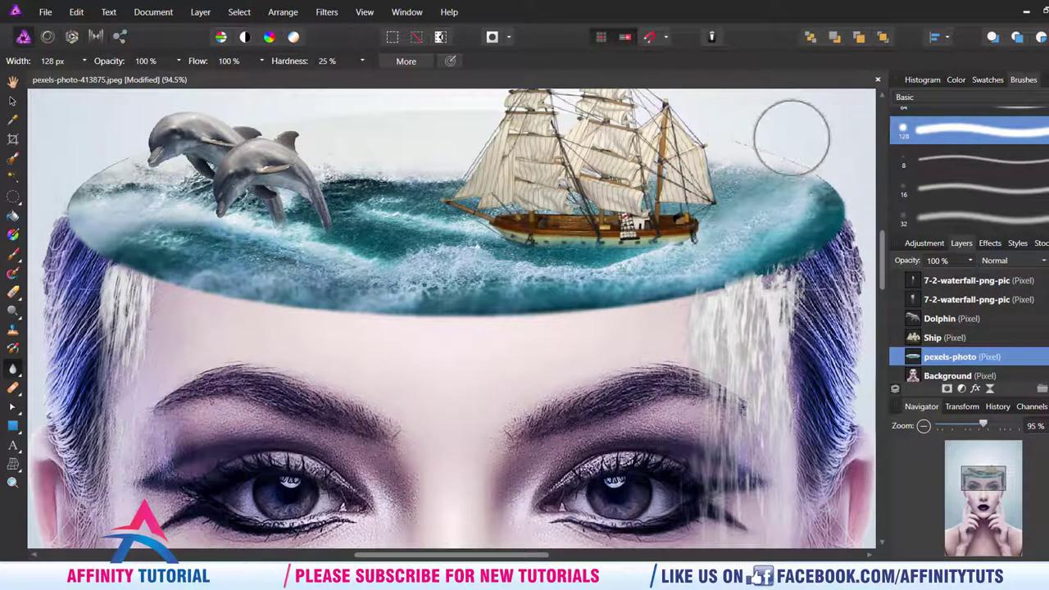
mouse_move(846, 213)
left_mouse_down()
mouse_move(503, 336)
mouse_move(200, 293)
mouse_move(73, 236)
left_mouse_up()
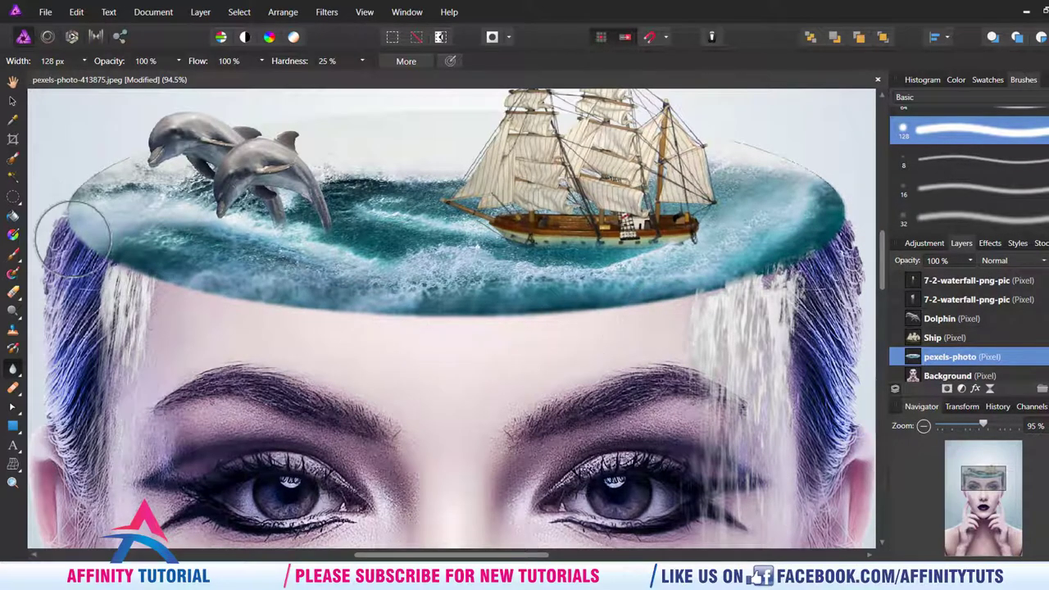
scroll(460, 218, "down", 5)
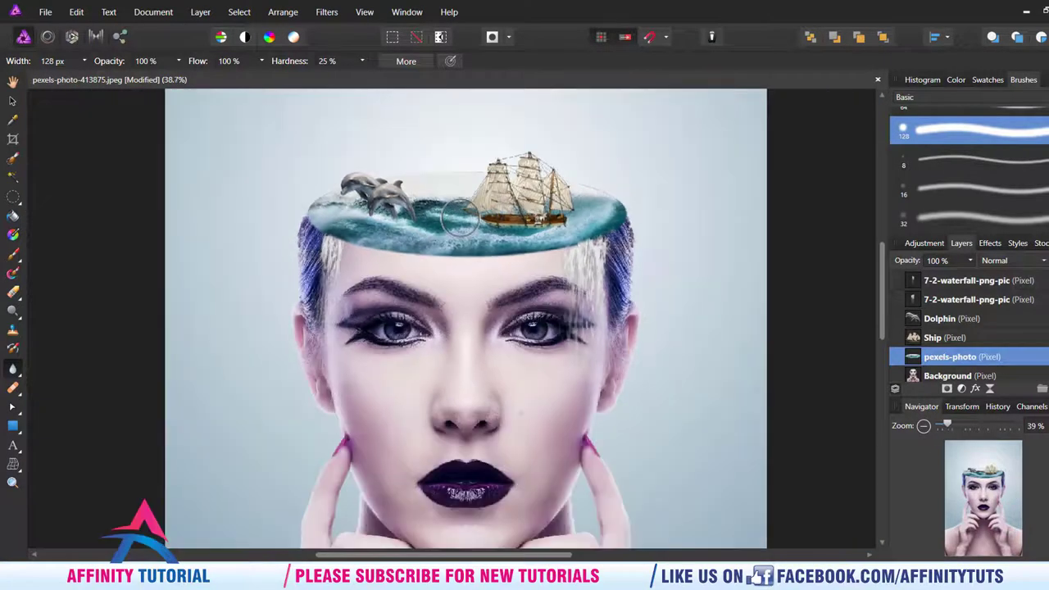
- Raise both waterfalls under the water rim and rotate the right one slightly
scroll(424, 251, "up", 3)
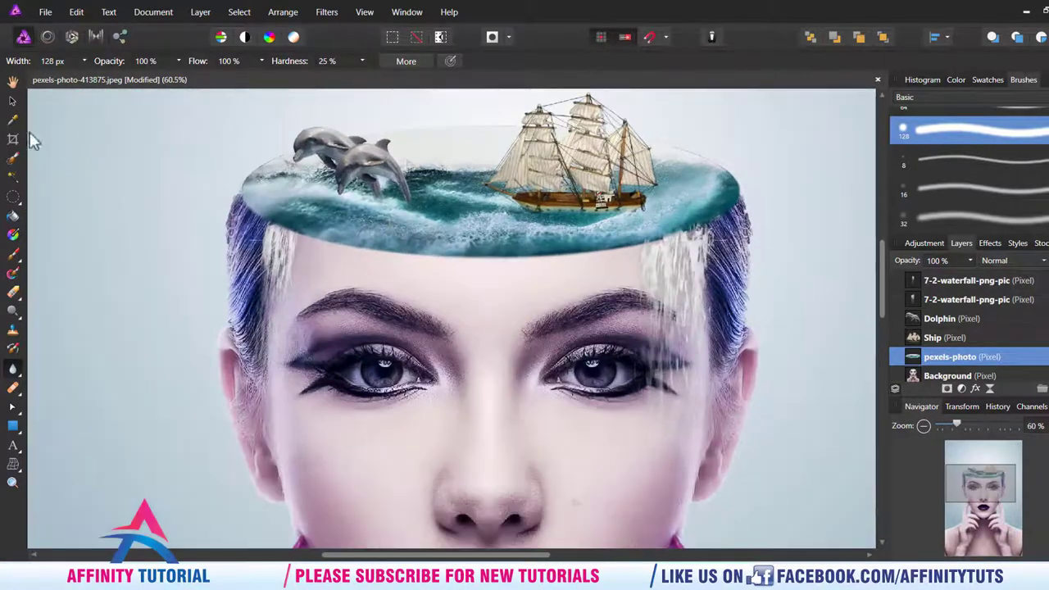
left_click(12, 100)
left_click(274, 273)
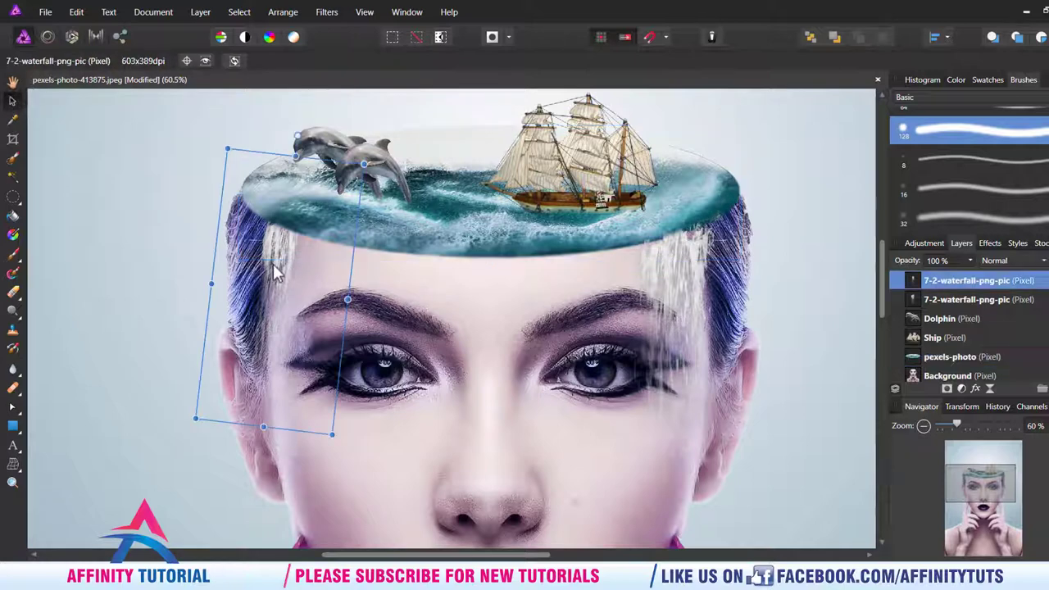
left_click_drag(276, 263, 277, 253)
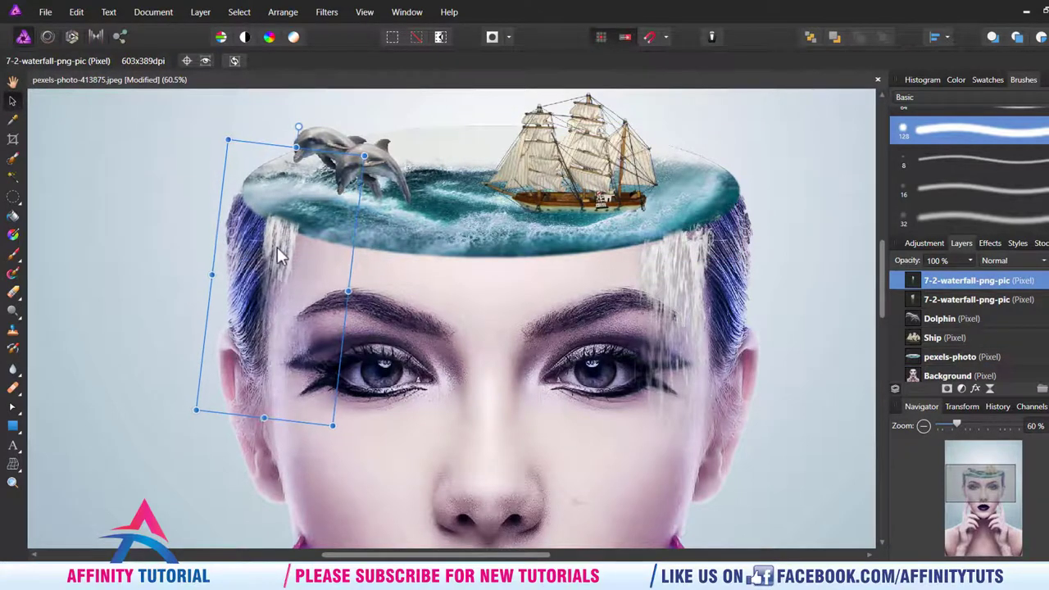
left_click_drag(688, 258, 691, 254)
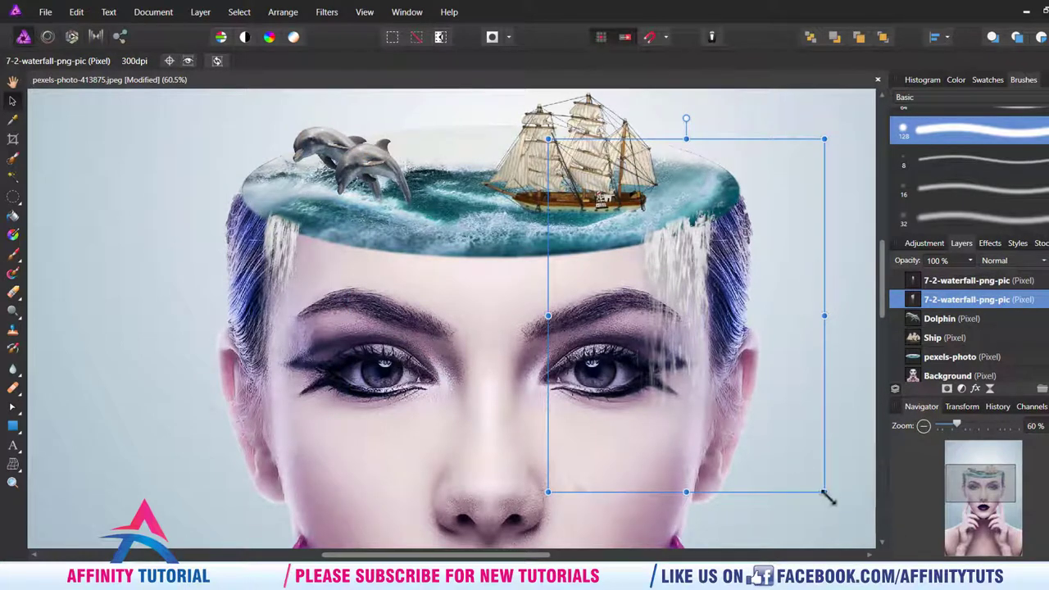
mouse_move(826, 496)
left_mouse_down()
mouse_move(855, 487)
mouse_move(843, 485)
left_mouse_up()
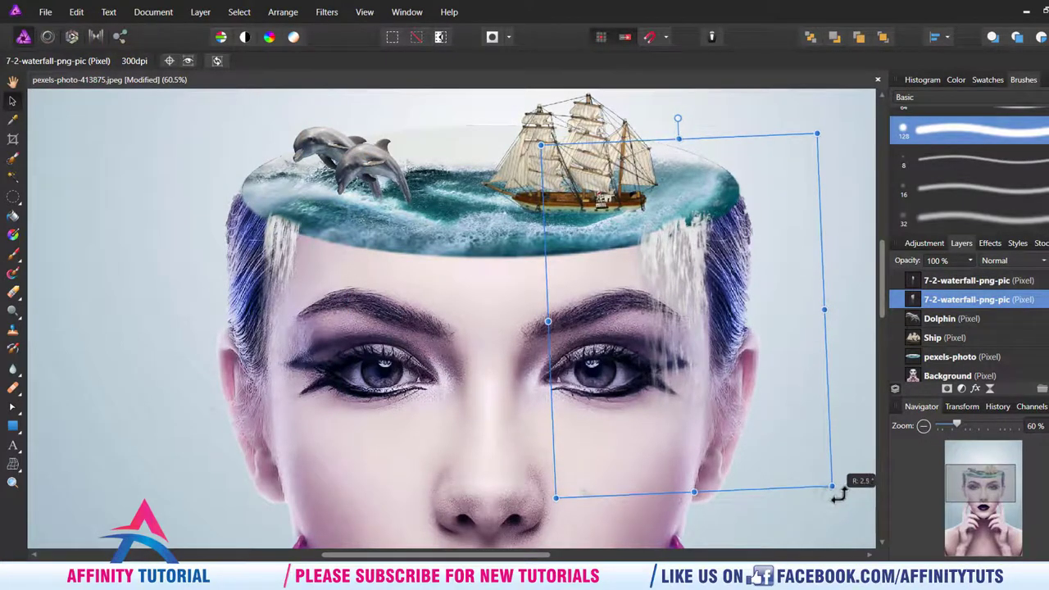
- Erase the waterfall tops with a 175.3 px eraser to blend them into the water
left_click(14, 294)
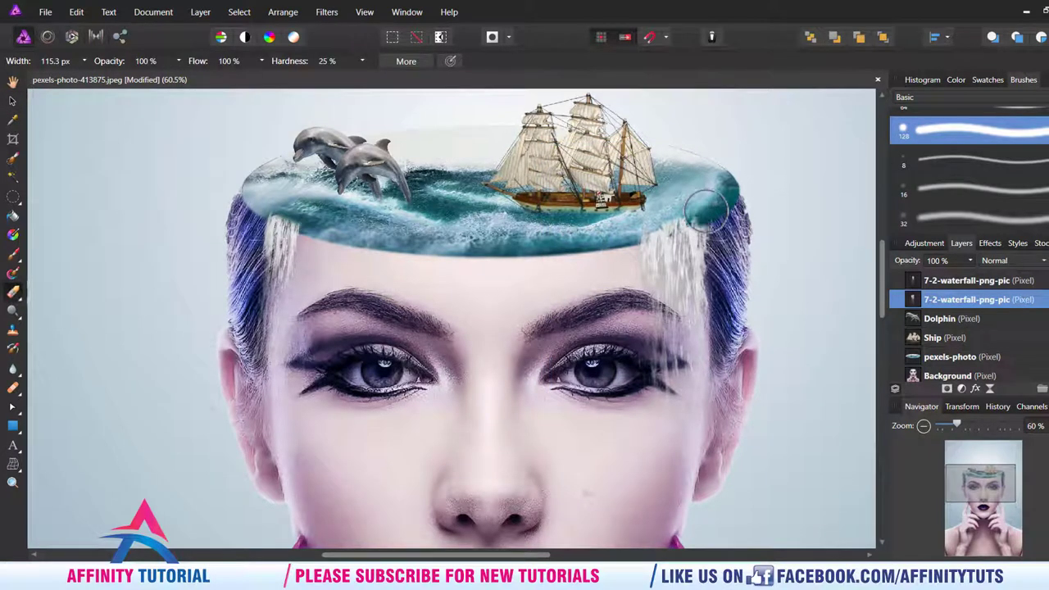
key("bracketright")
key("bracketright")
key("bracketright")
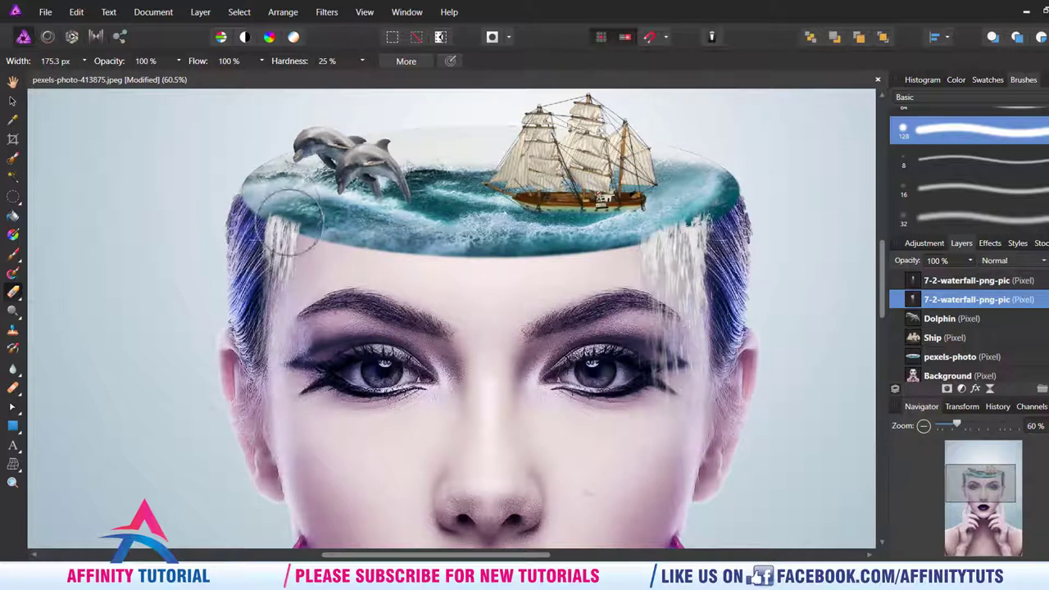
left_click(963, 279)
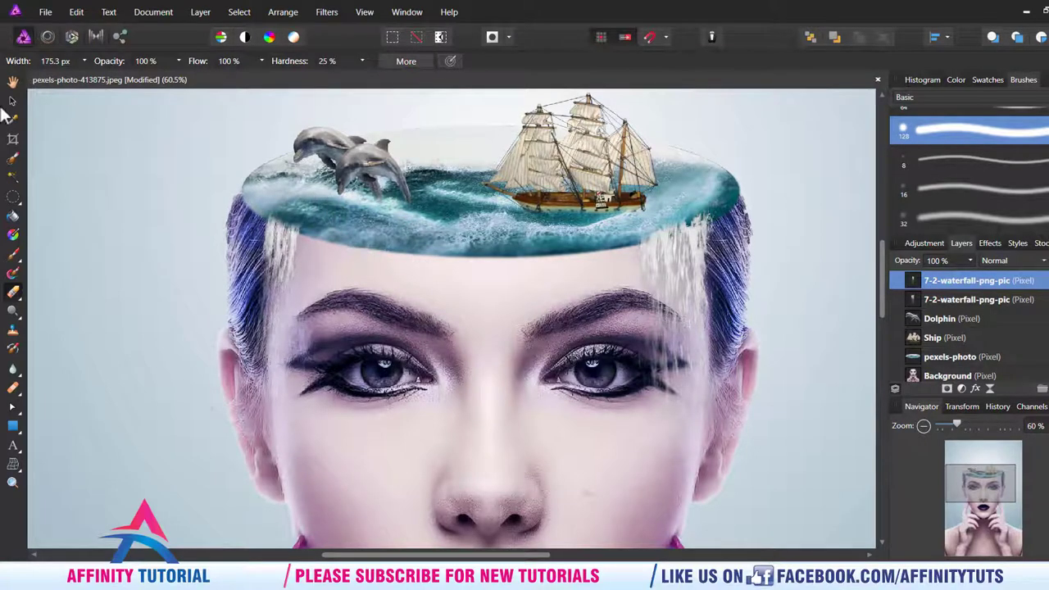
left_click(13, 100)
scroll(459, 271, "down", 2)
- Select the Background portrait layer and open the Layer menu's adjustment layer types
scroll(477, 284, "down", 2)
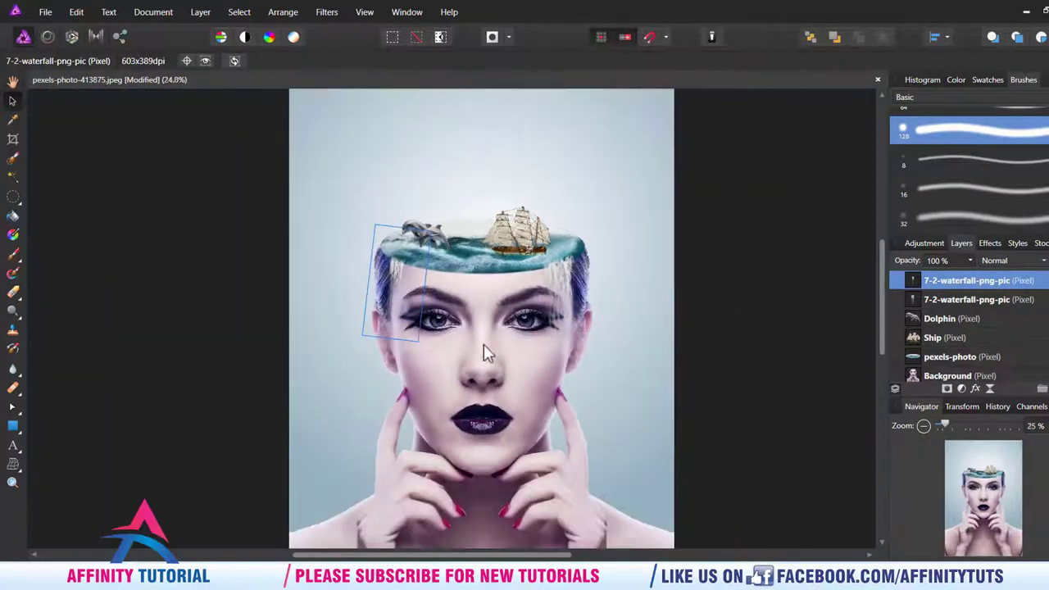
scroll(485, 233, "up", 2)
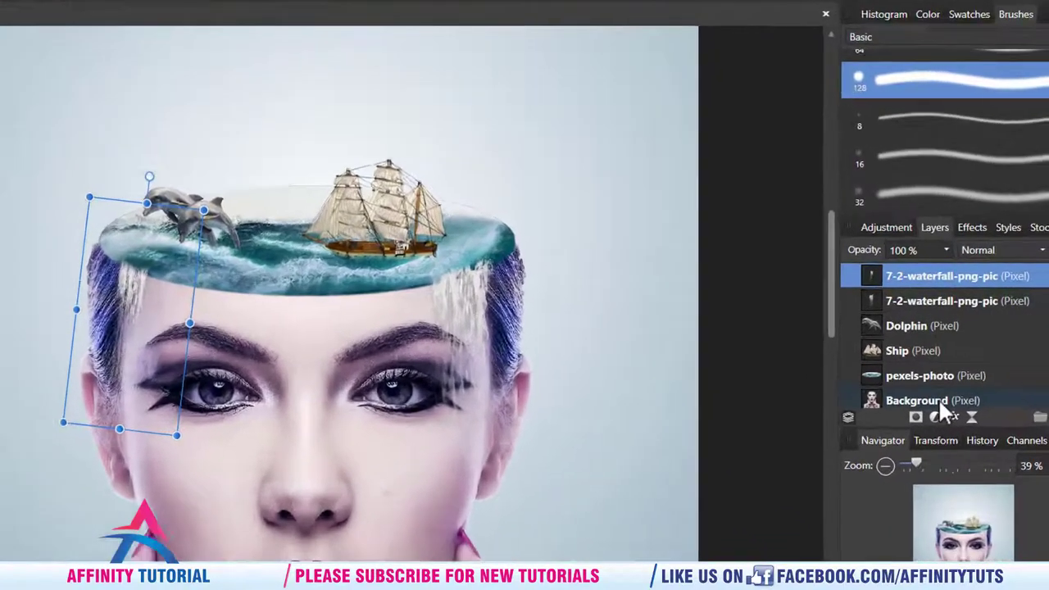
scroll(938, 398, "down", 1)
left_click(884, 390)
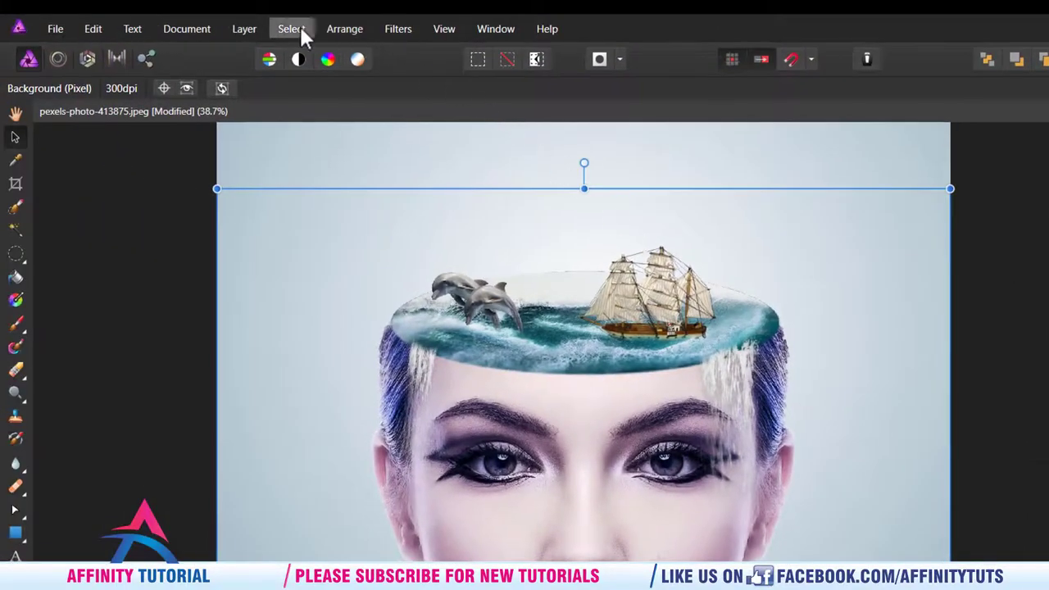
left_click(299, 24)
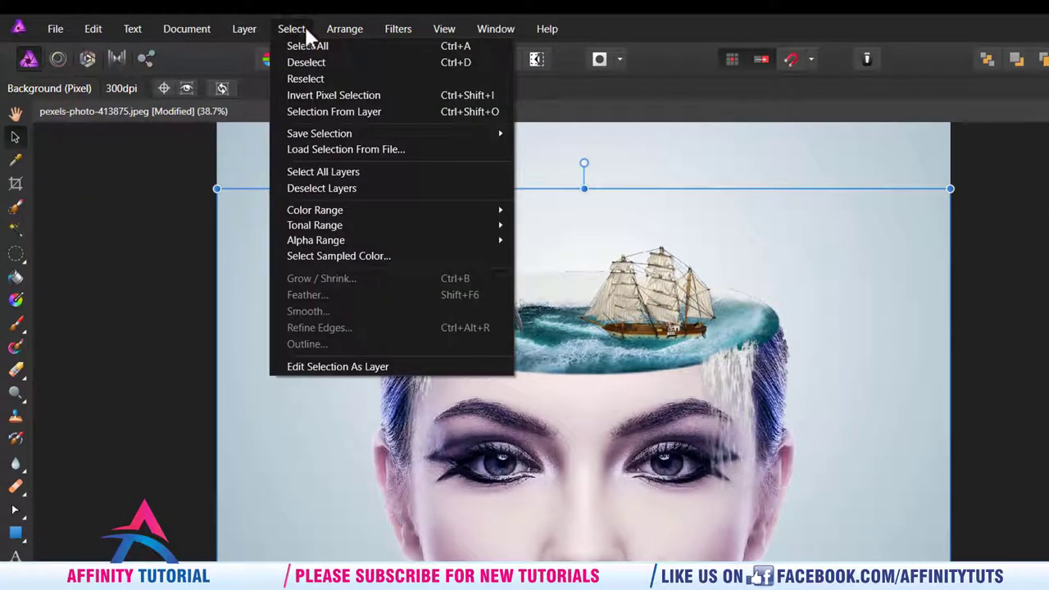
left_click(260, 27)
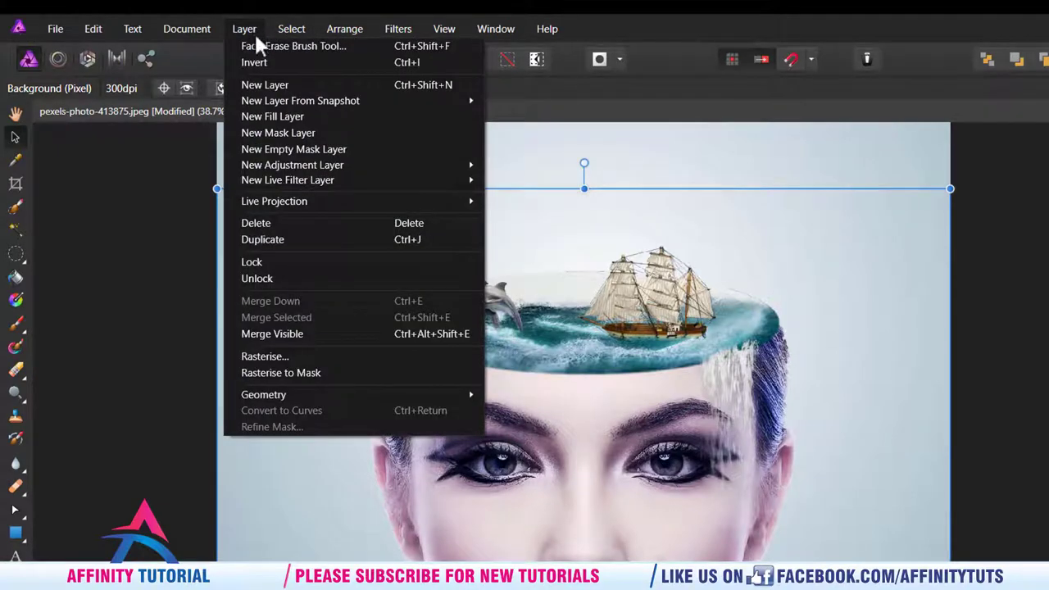
mouse_move(292, 165)
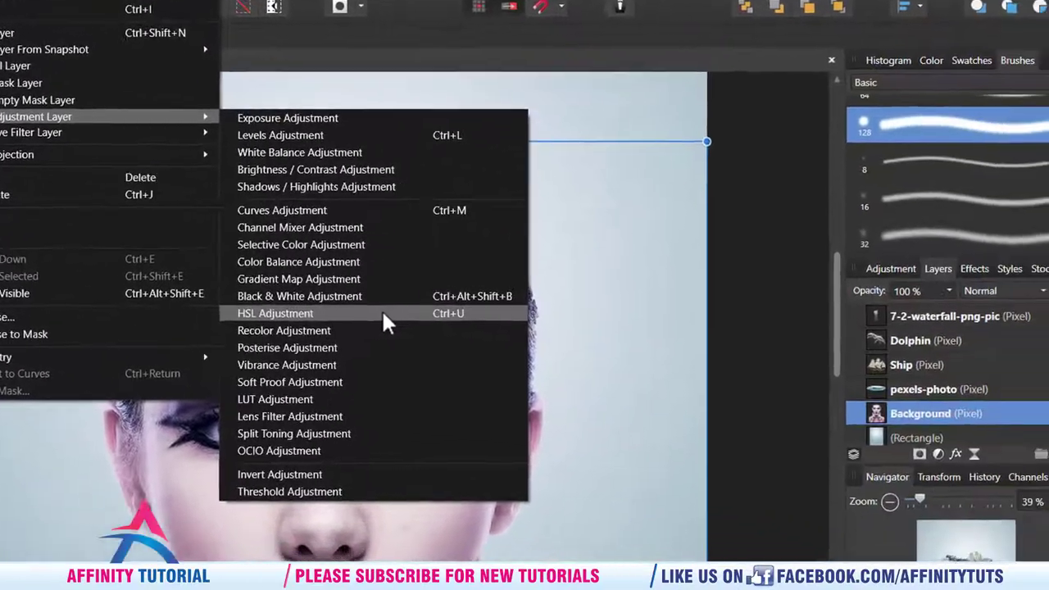
- Add an HSL Shift adjustment and nest it inside the Background portrait layer
left_click(667, 354)
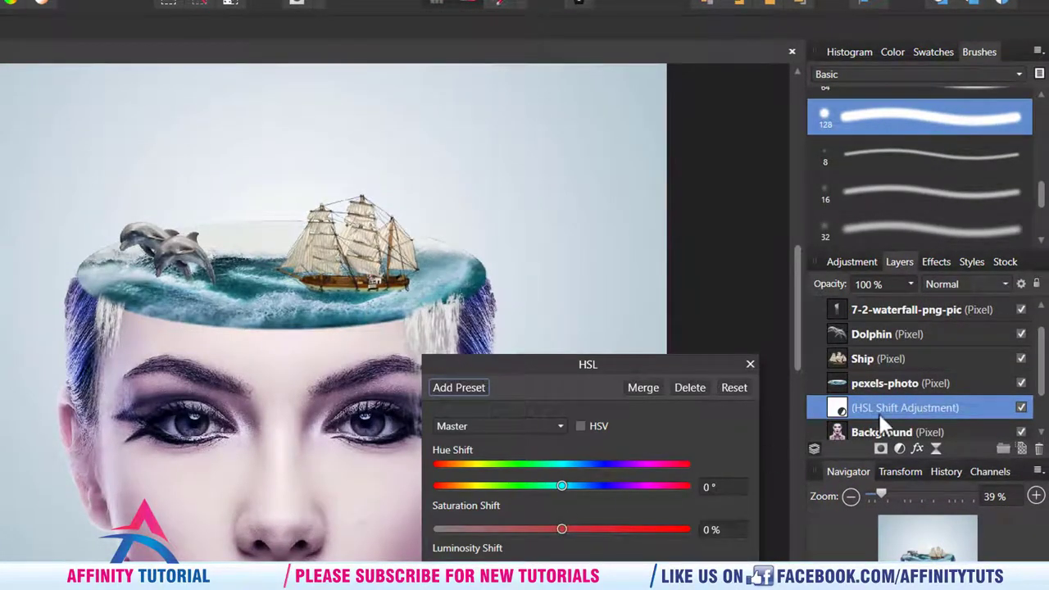
scroll(877, 426, "down", 1)
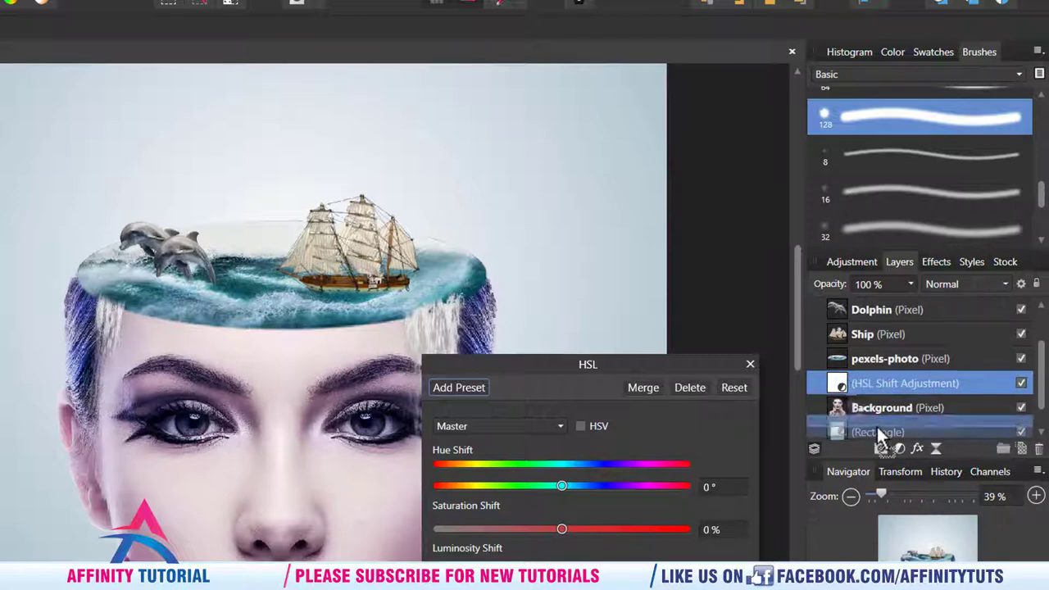
scroll(879, 434, "down", 1)
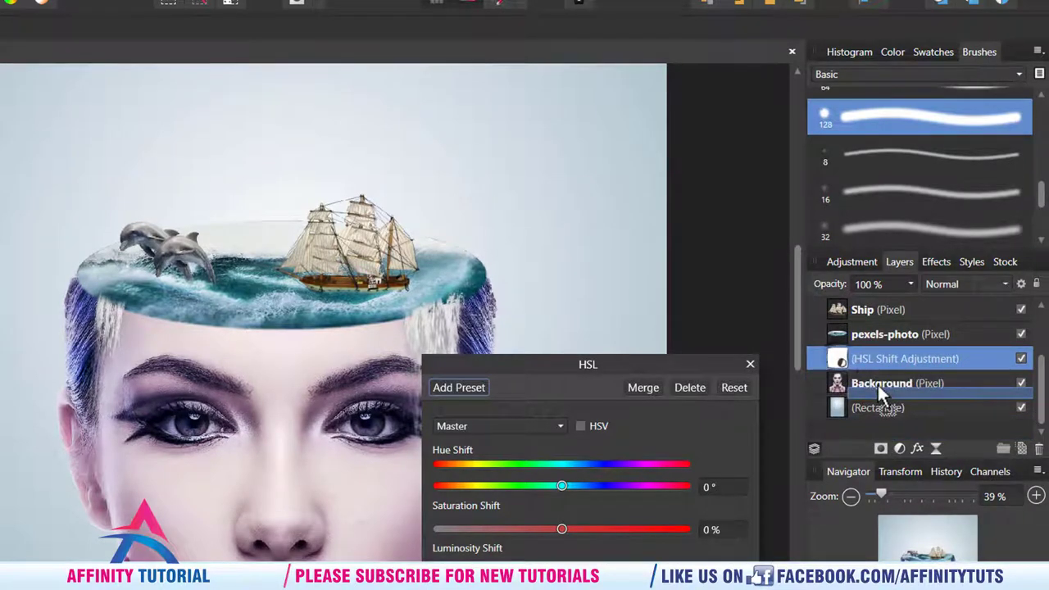
left_click_drag(881, 389, 877, 383)
left_click(816, 383)
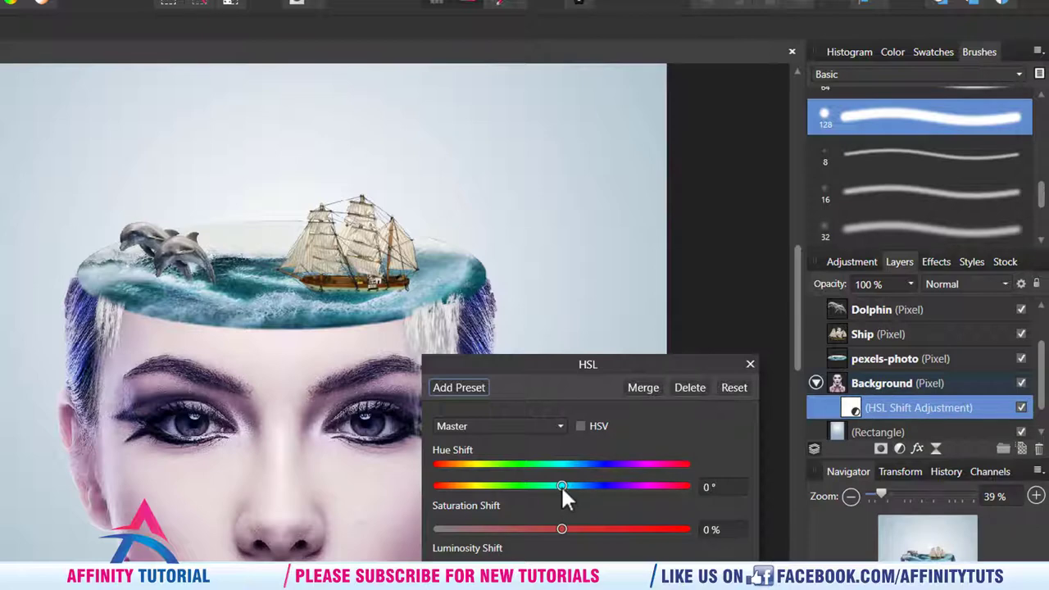
- Set Hue Shift to about 39.4° and Saturation Shift to 40%, then close HSL
mouse_move(561, 486)
left_mouse_down()
mouse_move(606, 486)
mouse_move(595, 487)
left_mouse_up()
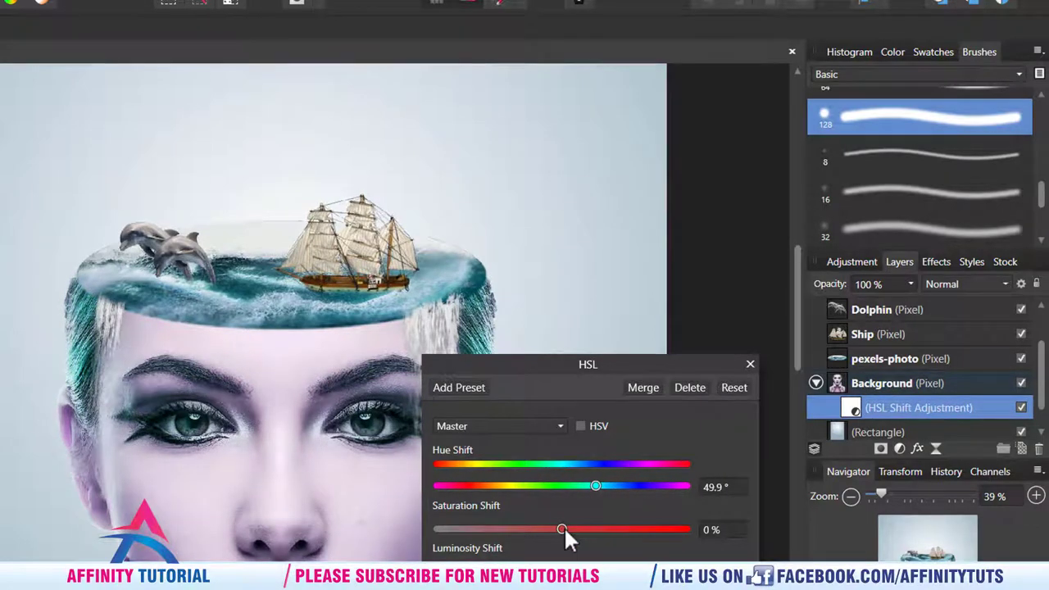
mouse_move(564, 529)
left_mouse_down()
mouse_move(626, 529)
mouse_move(610, 529)
left_mouse_up()
mouse_move(593, 485)
left_mouse_down()
mouse_move(565, 483)
mouse_move(589, 490)
left_mouse_up()
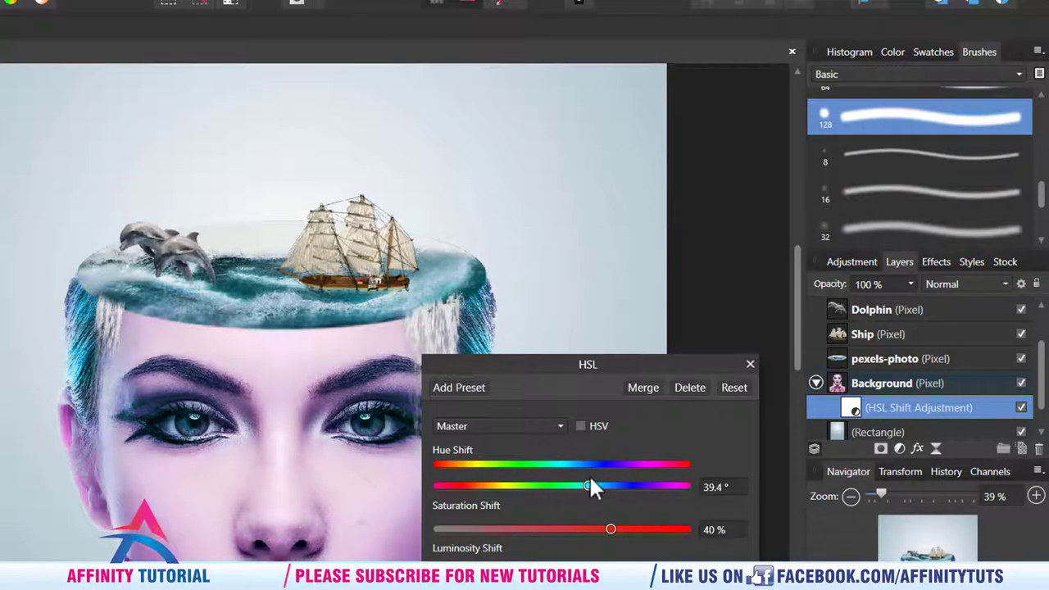
left_click(750, 363)
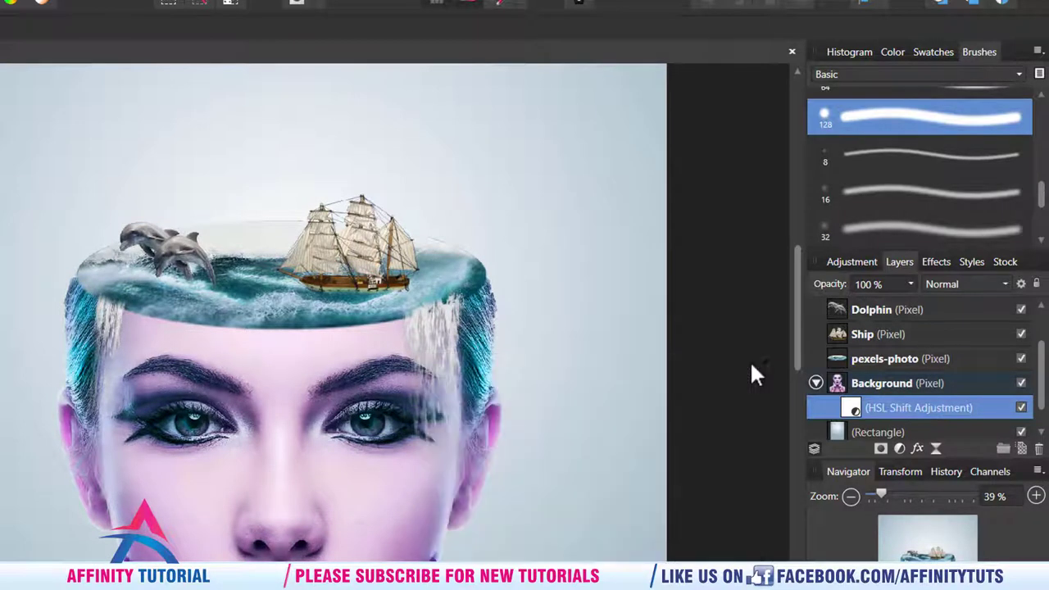
left_click(285, 369)
scroll(305, 255, "down", 2)
scroll(302, 248, "down", 2)
- Add a new pixel layer from the Rectangle layer and drag it to the top of the stack
scroll(302, 248, "up", 2)
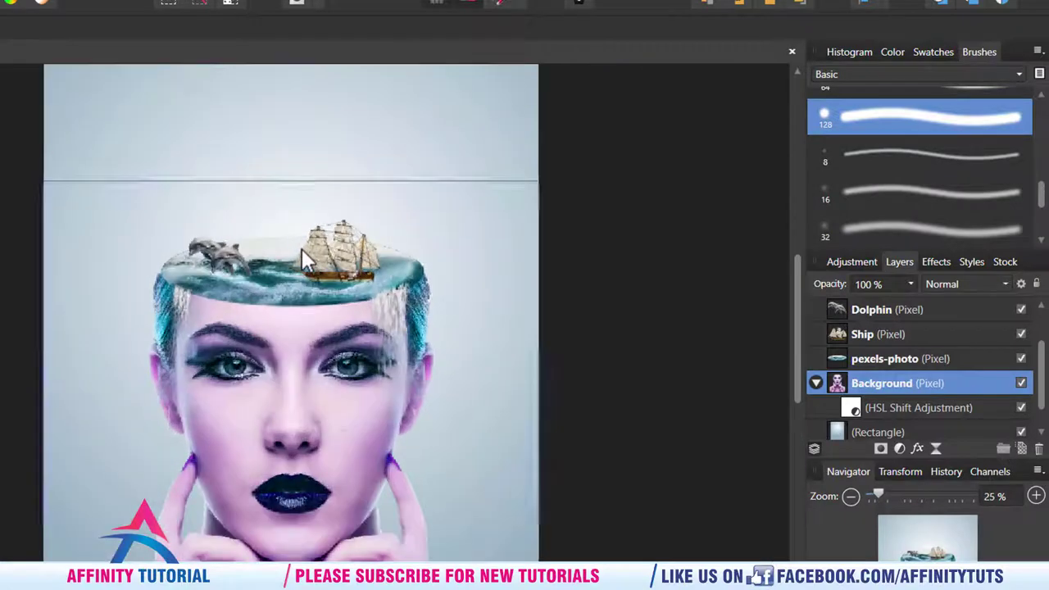
scroll(302, 248, "up", 1)
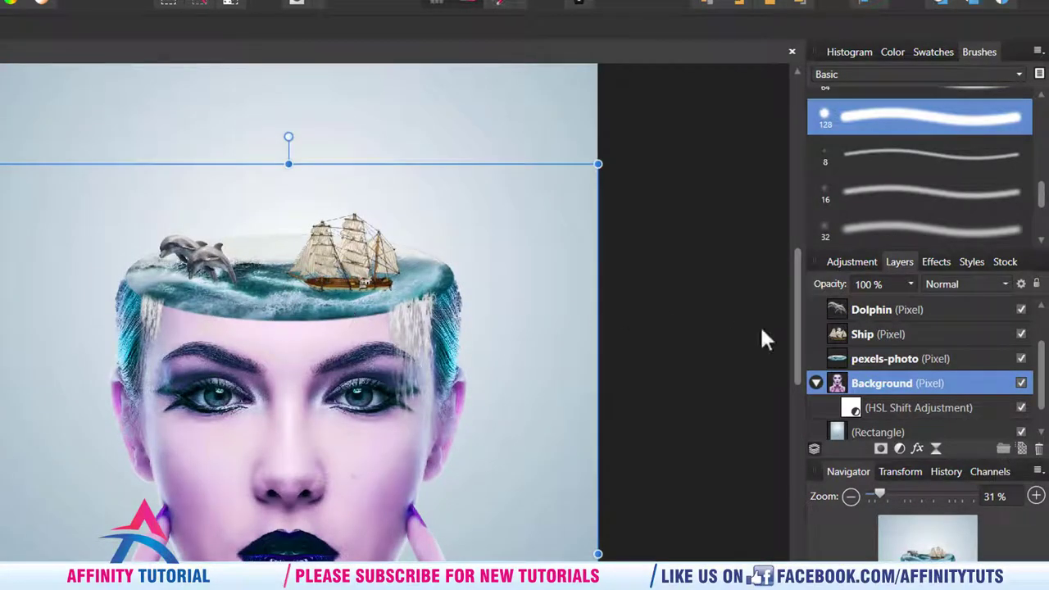
left_click(817, 383)
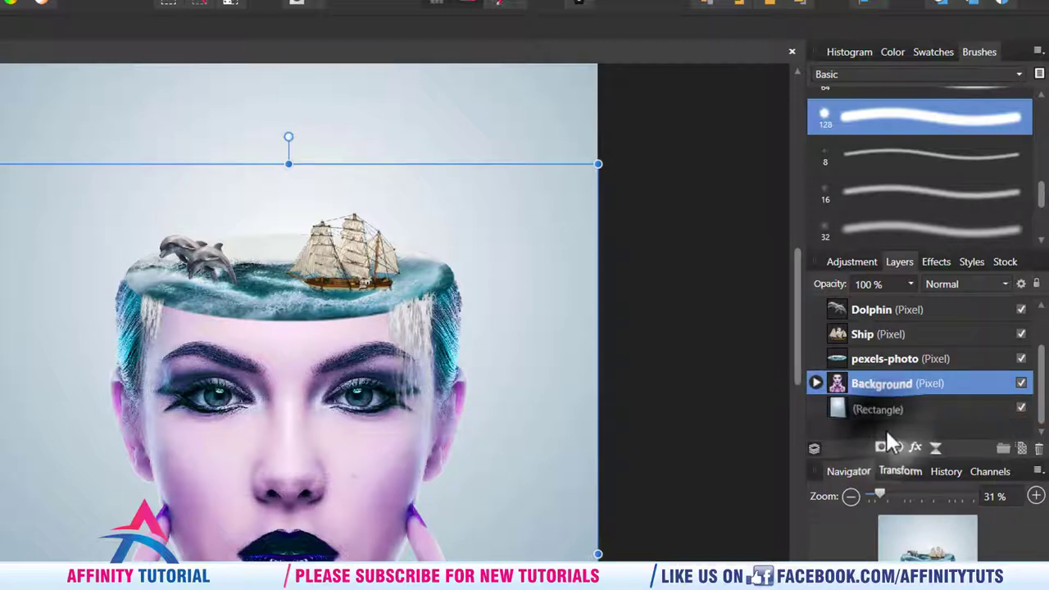
left_click(948, 412)
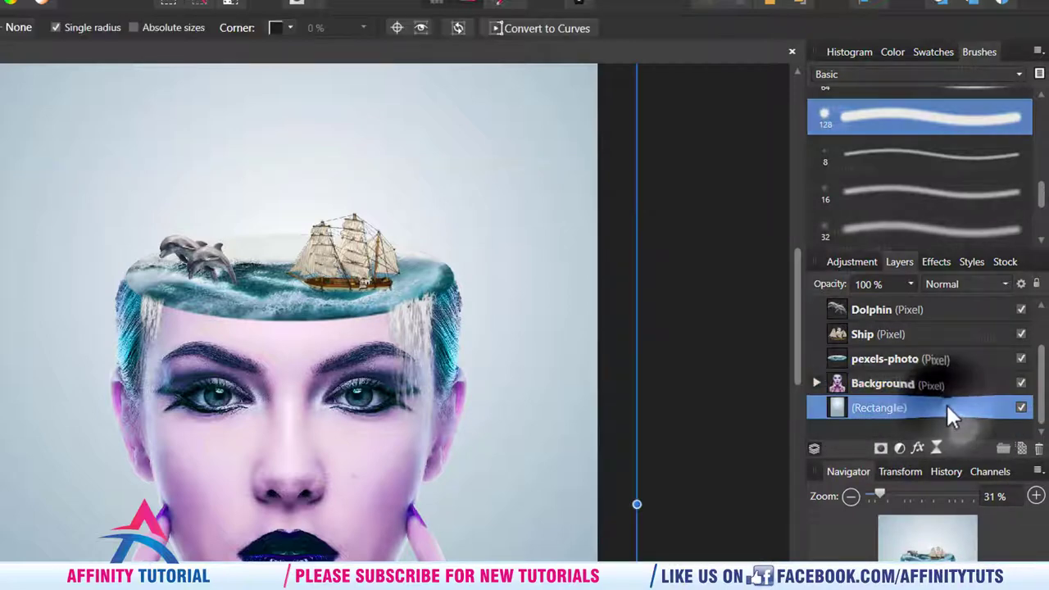
right_click(949, 411)
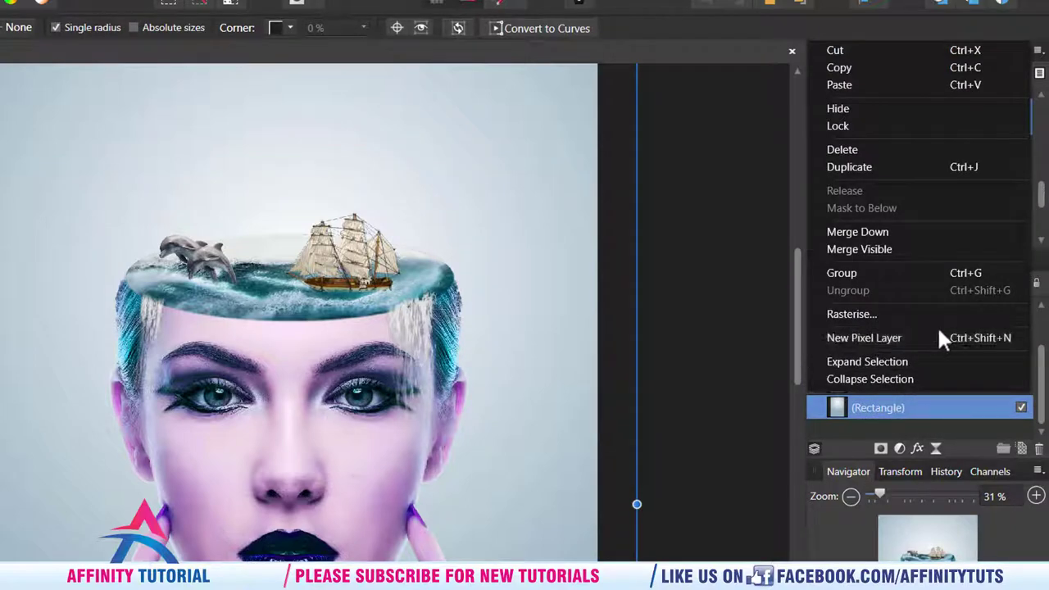
left_click(919, 337)
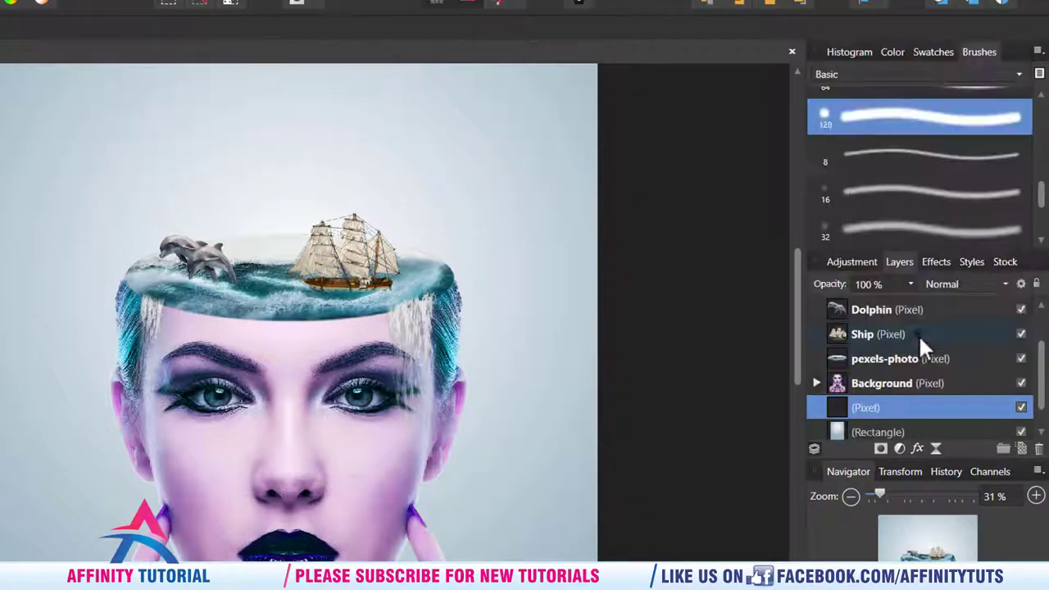
left_click_drag(905, 405, 901, 310)
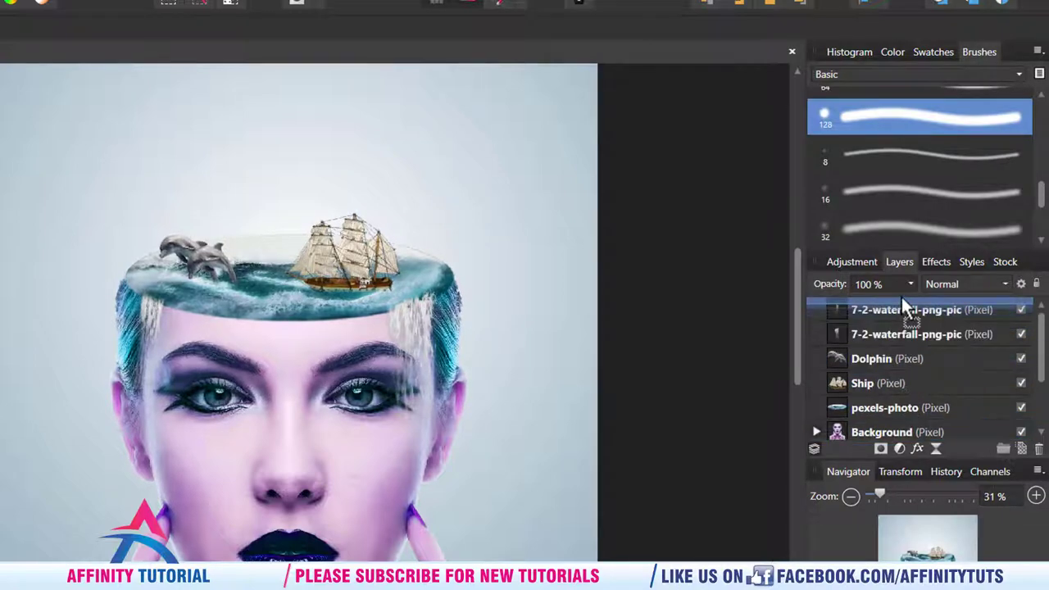
left_click_drag(902, 303, 900, 299)
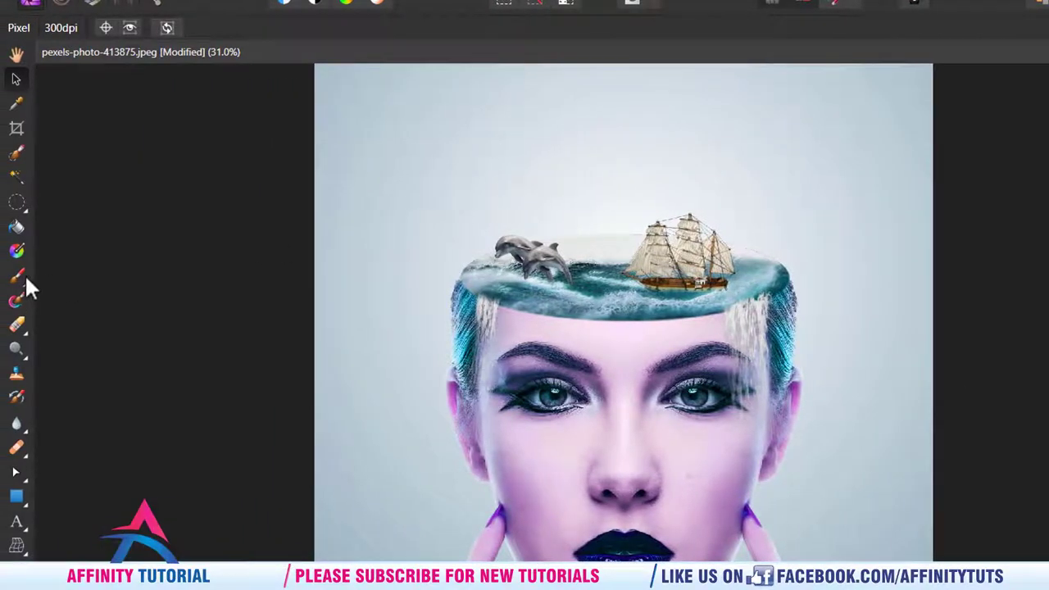
- Paint a soft white cloud in the left sky with an enlarged Clouds-category brush
left_click(17, 277)
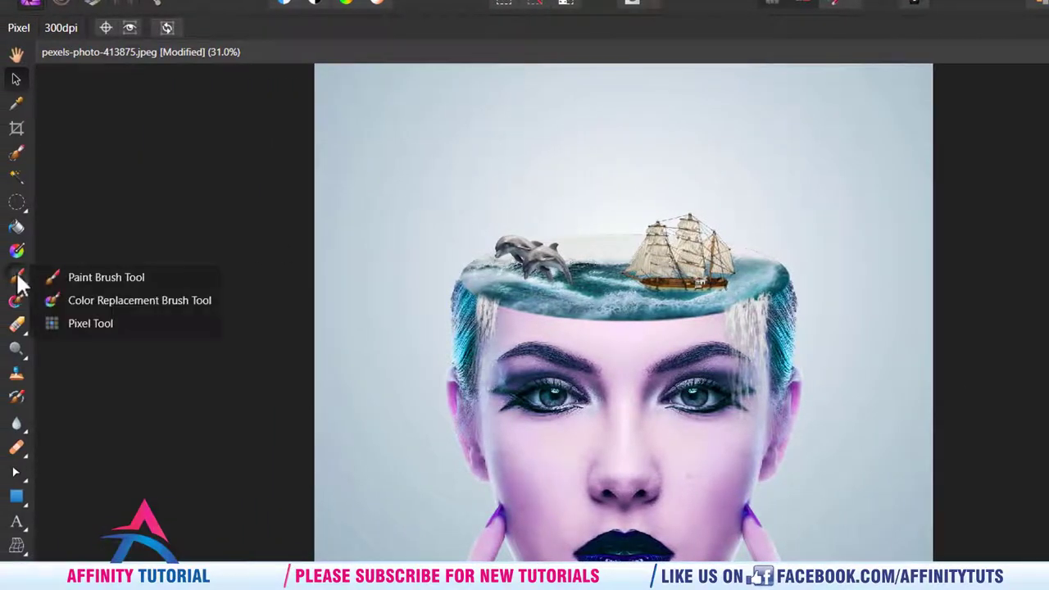
left_click(114, 277)
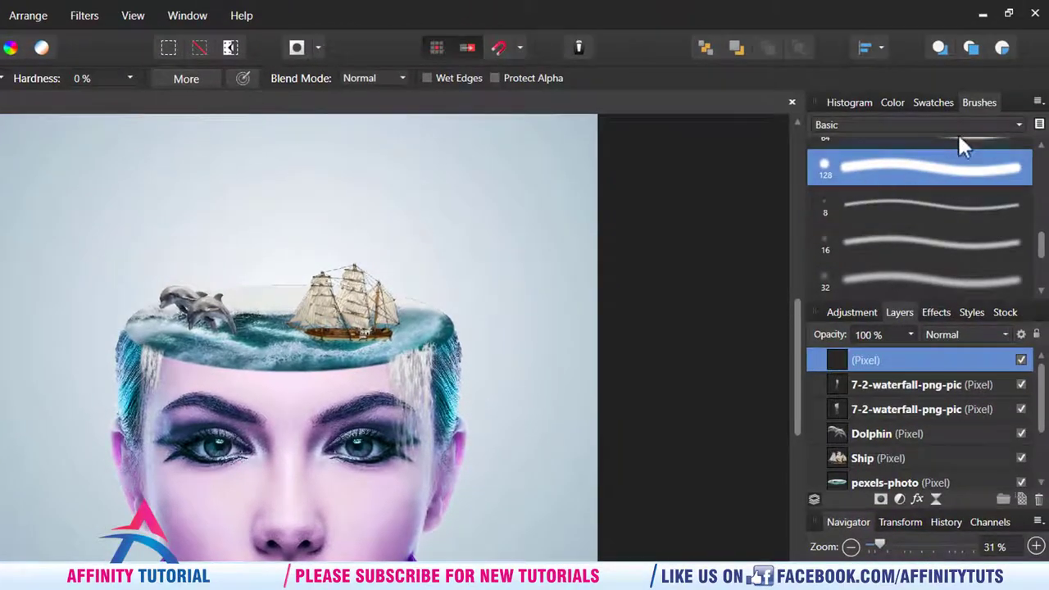
left_click(987, 124)
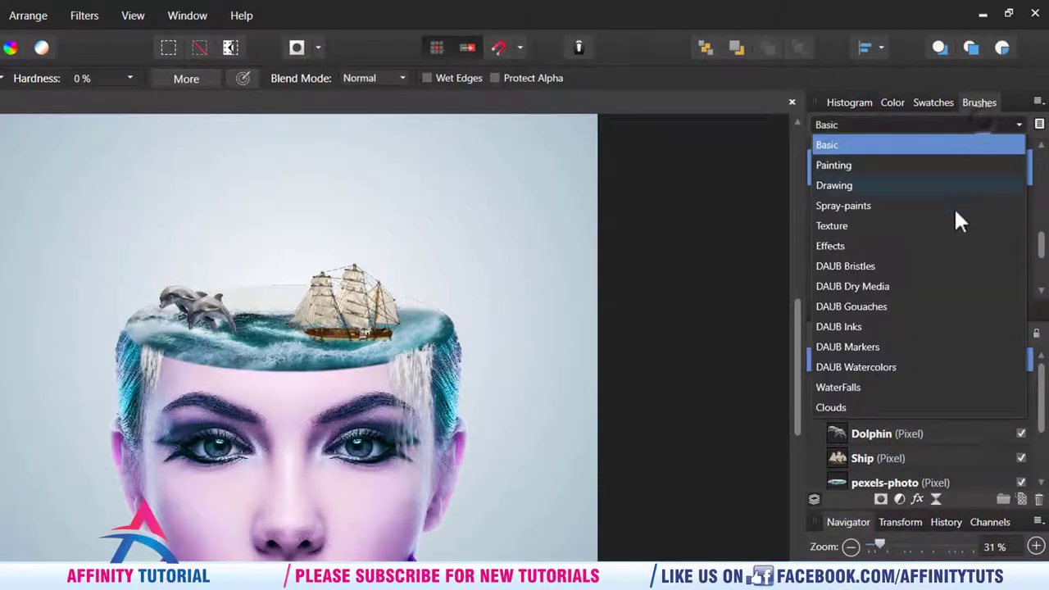
left_click(871, 406)
left_click(882, 169)
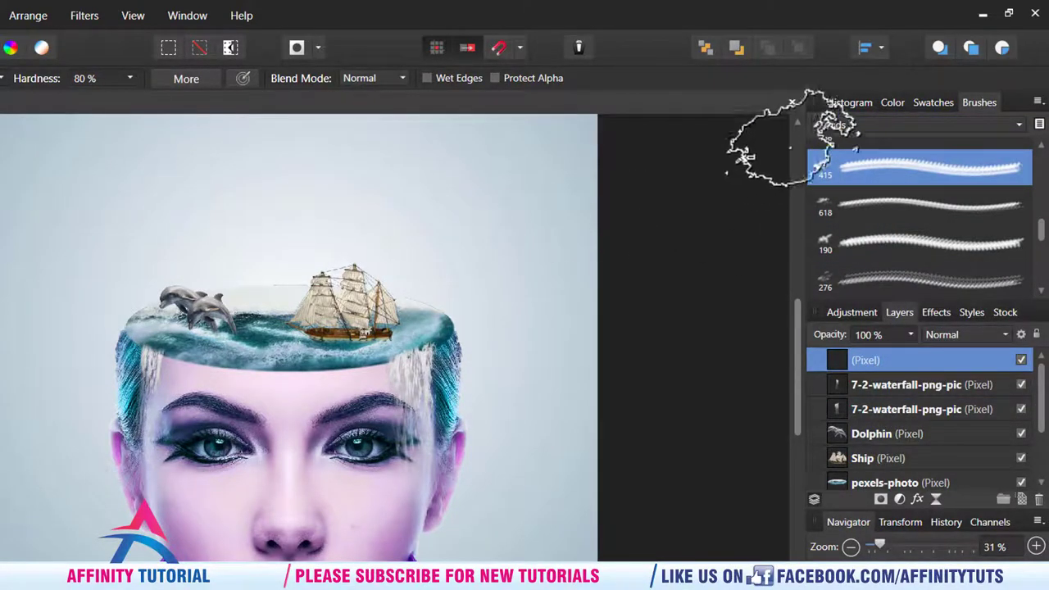
left_click(892, 102)
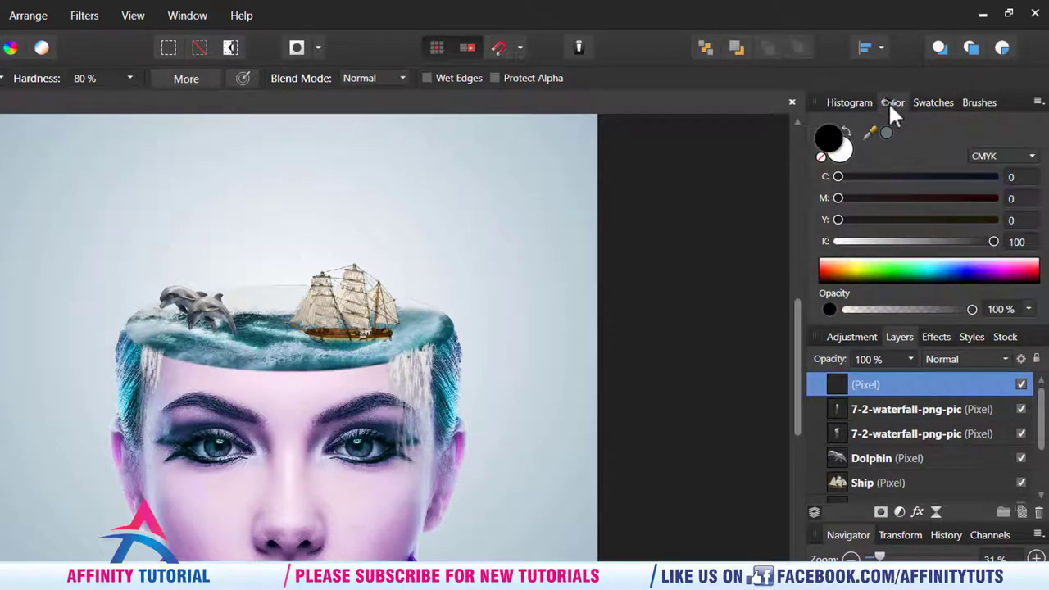
double_click(839, 149)
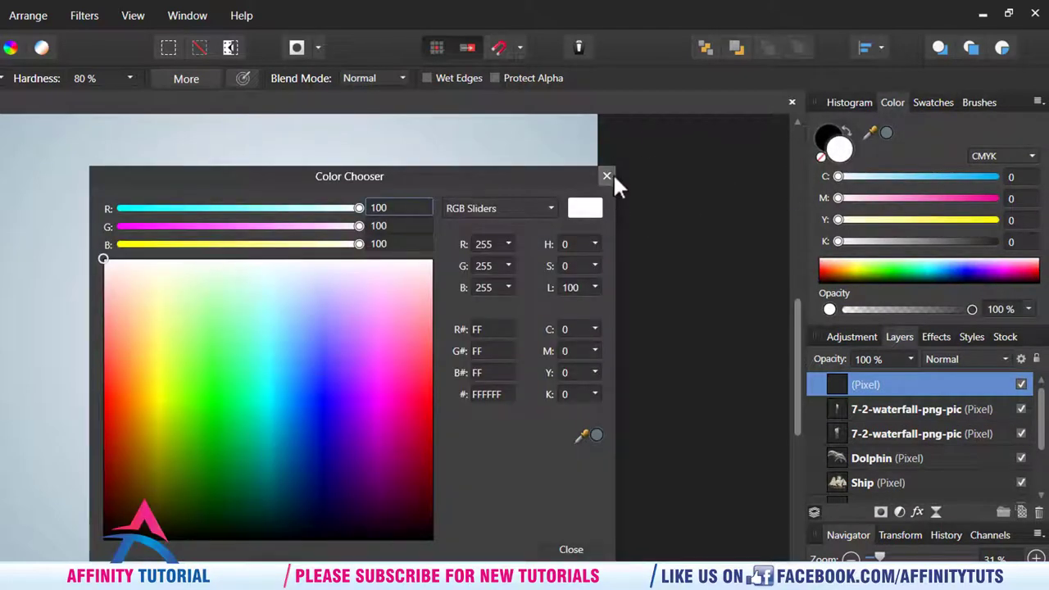
left_click(610, 174)
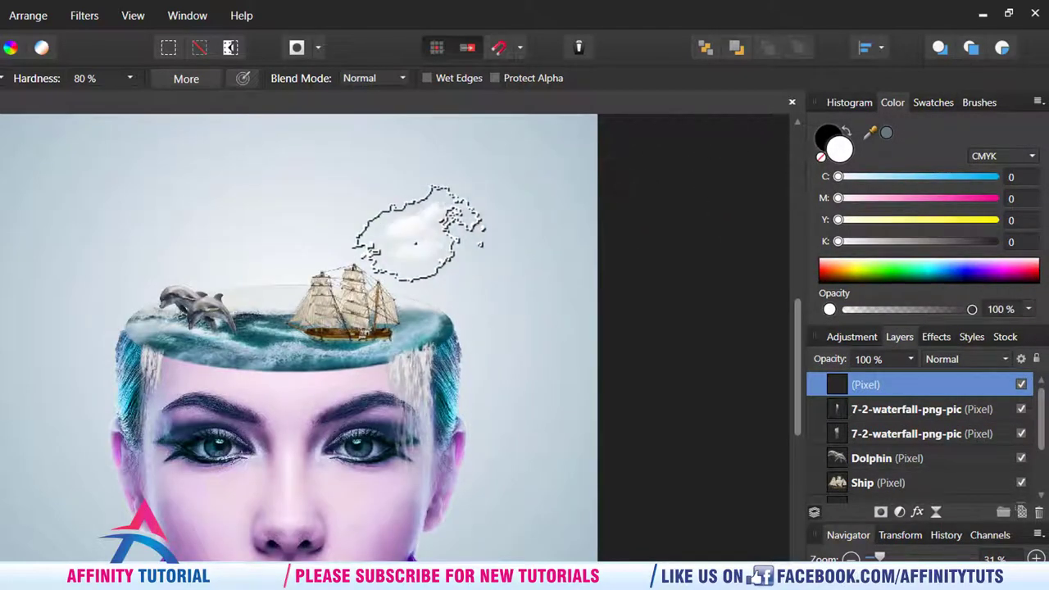
key("]")
key("]")
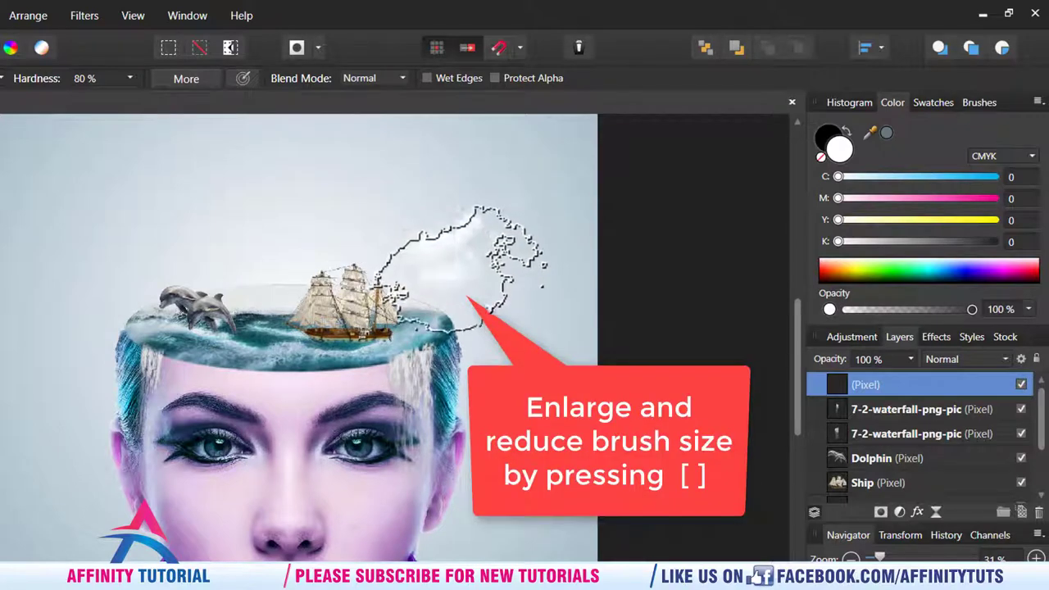
left_click(123, 261)
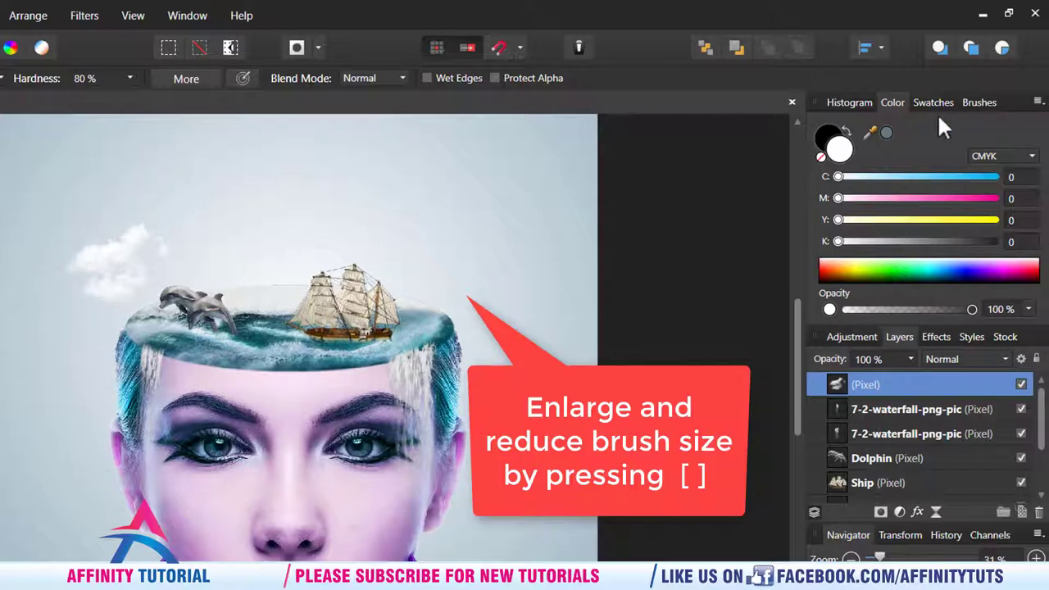
- Try cloud brushes 618, 190 and 276 and stamp wispy clouds in the upper-right sky
left_click(975, 105)
left_click(864, 210)
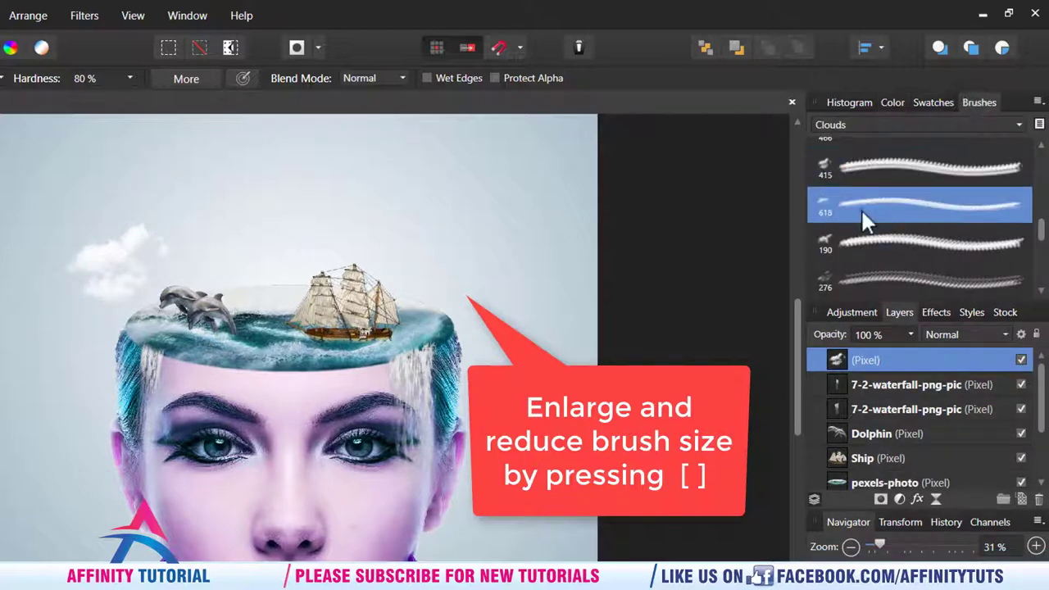
left_click(825, 241)
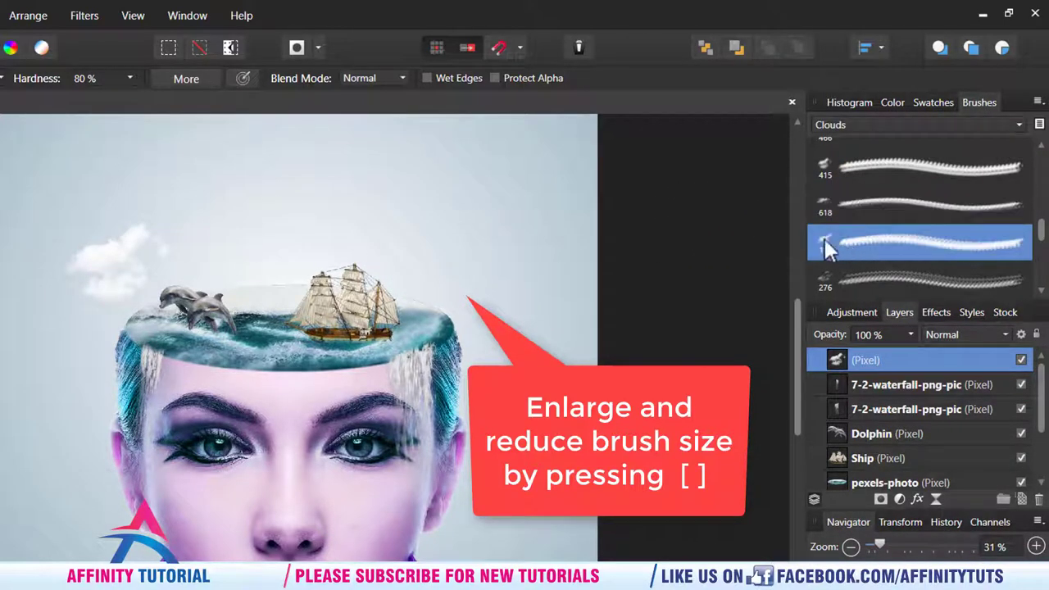
left_click(824, 273)
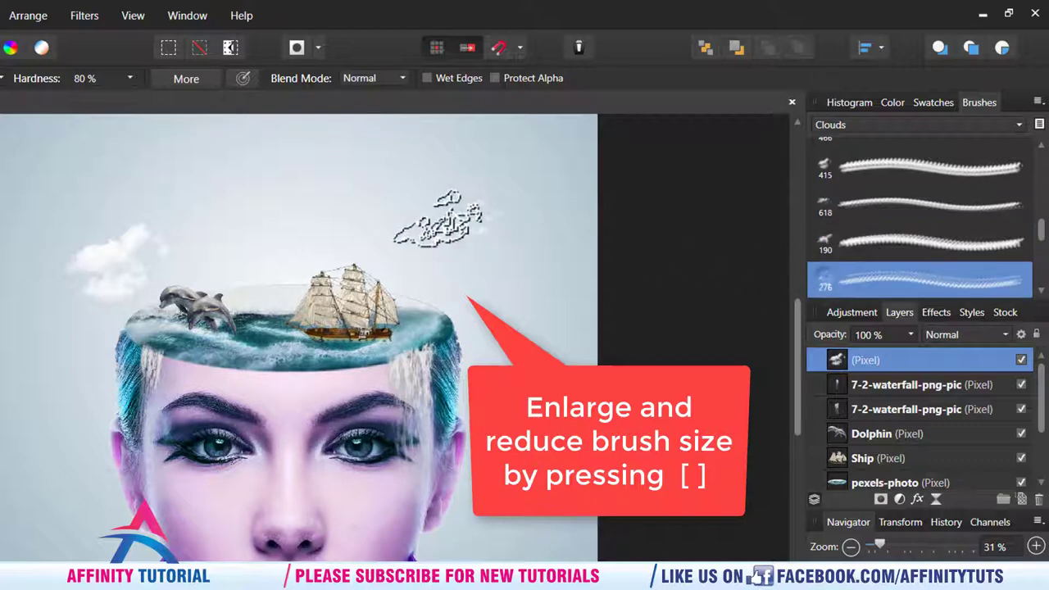
key("bracketright")
key("bracketright")
key("bracketright")
key("bracketright")
key("bracketright")
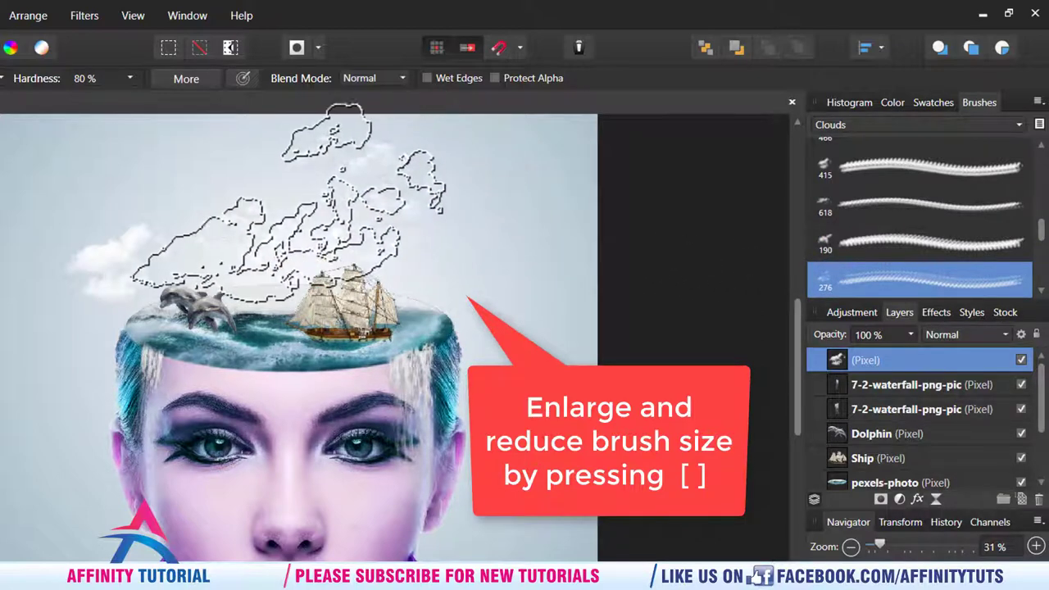
left_click(472, 209)
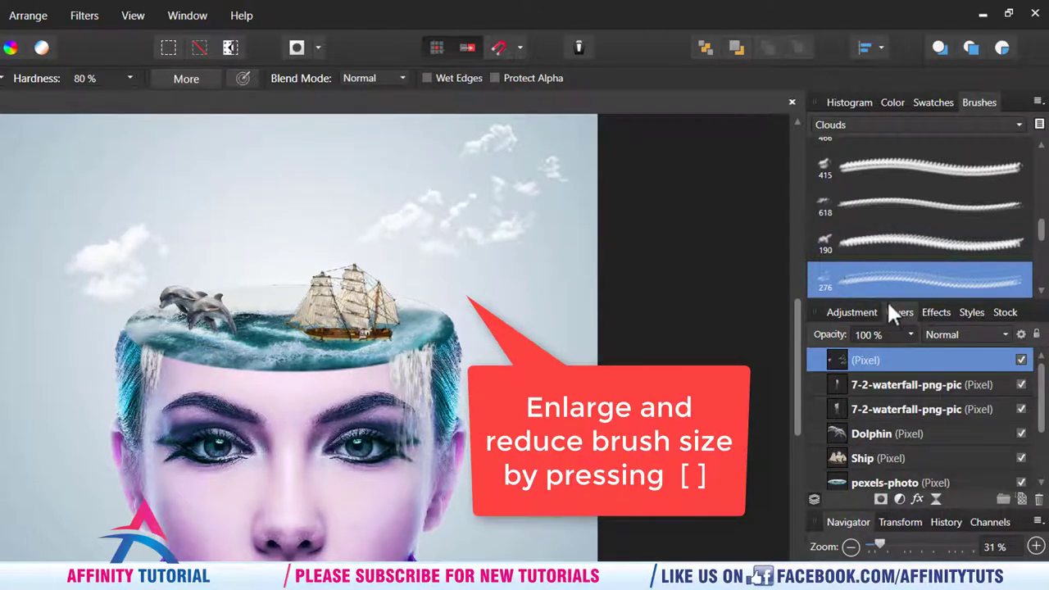
- Select the 618 cloud brush and enlarge it
left_click(857, 256)
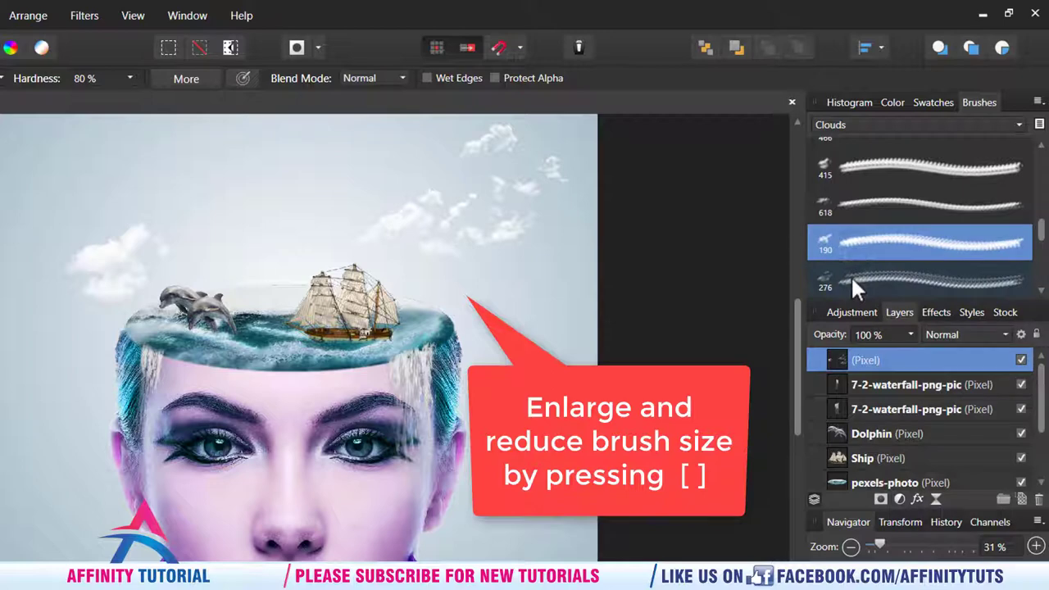
left_click(864, 201)
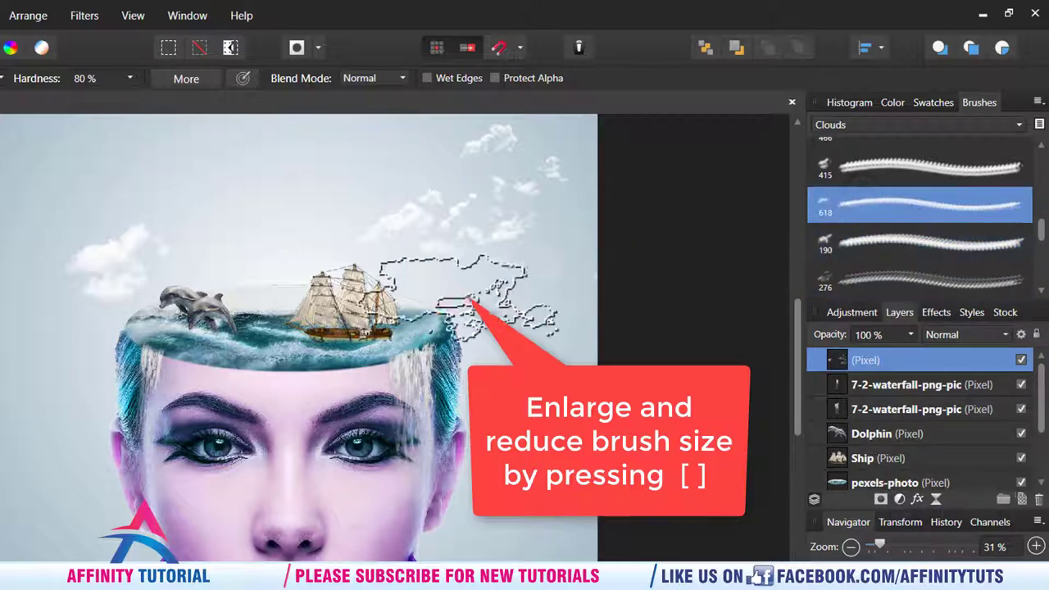
key("bracketright")
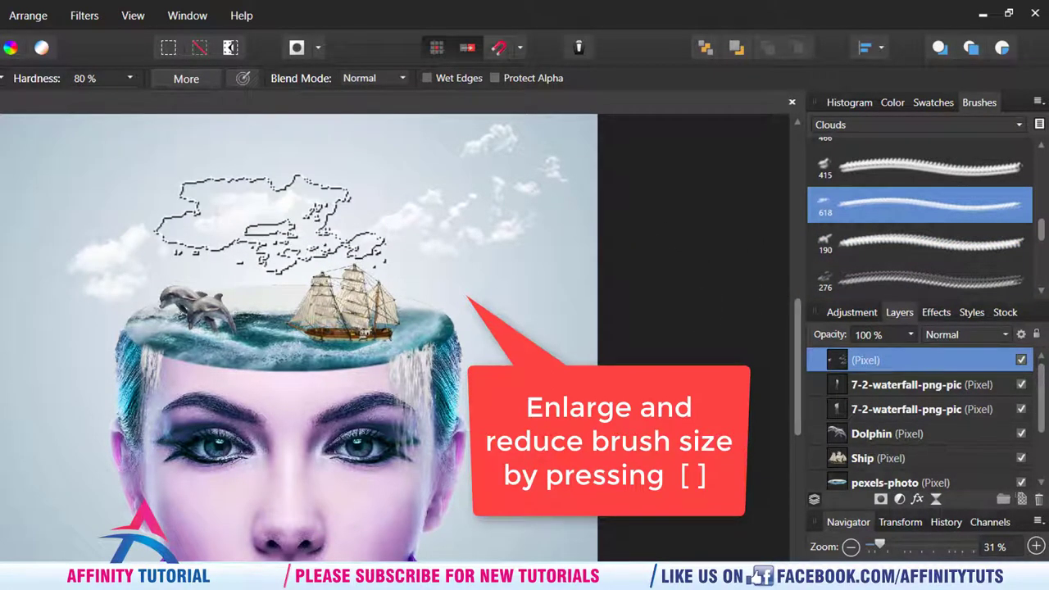
key("bracketright")
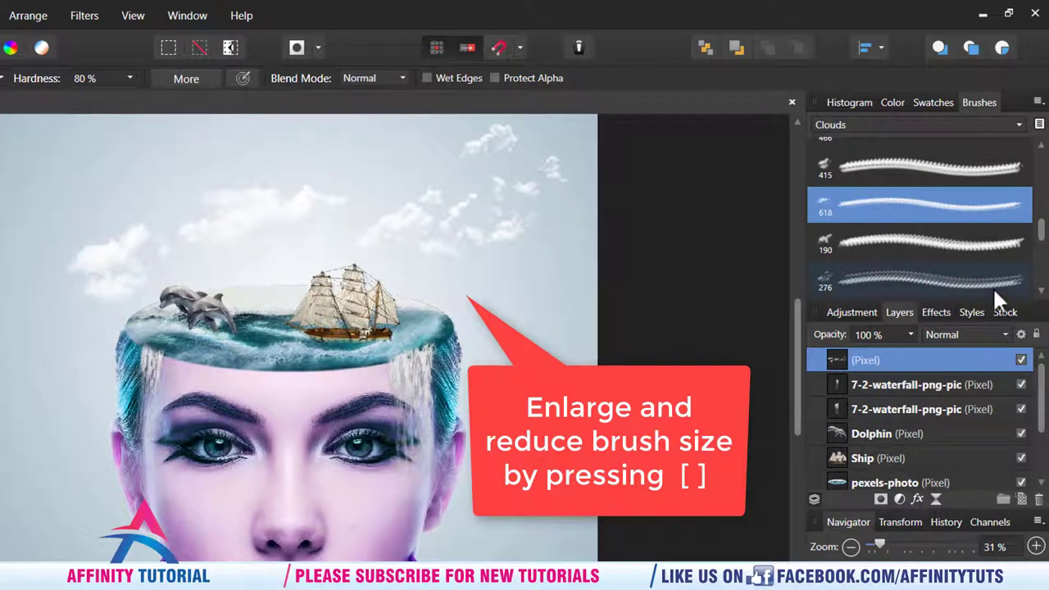
- Open and close the Cloud618 brush settings, then pick the 528 cloud brush
left_click(1041, 290)
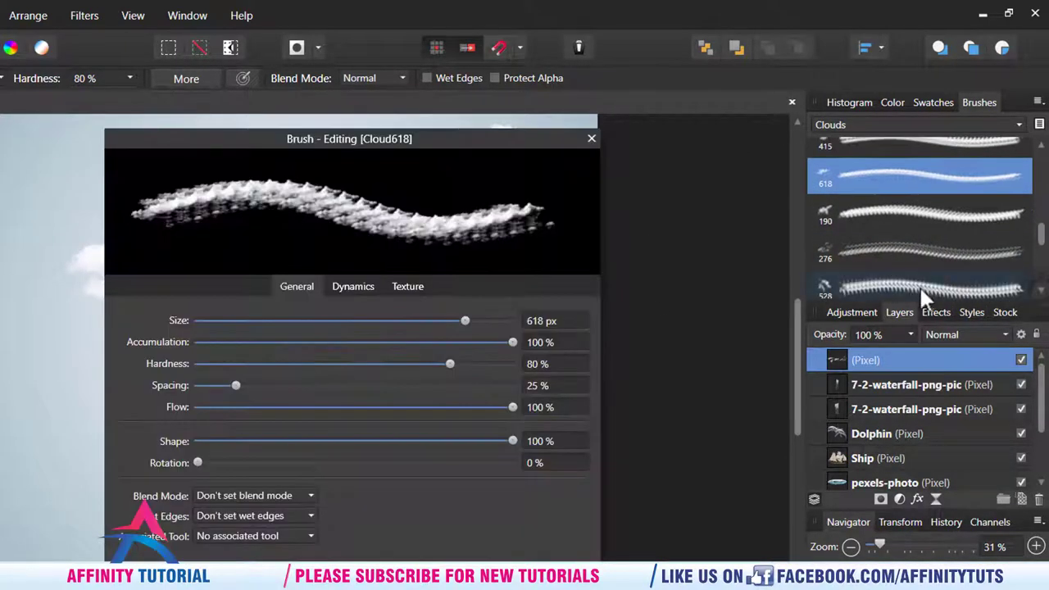
left_click(592, 140)
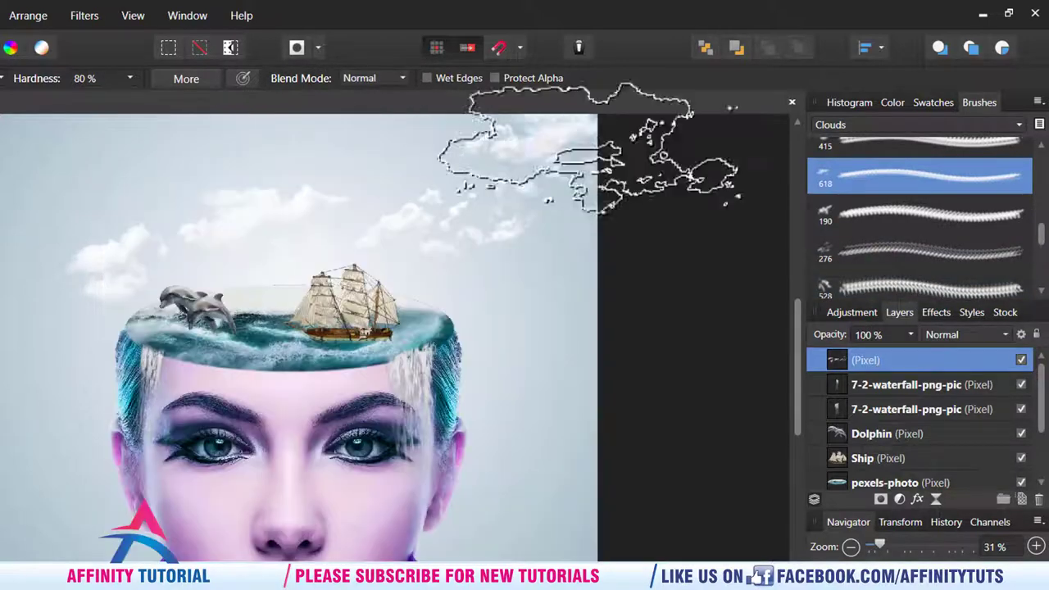
left_click(876, 289)
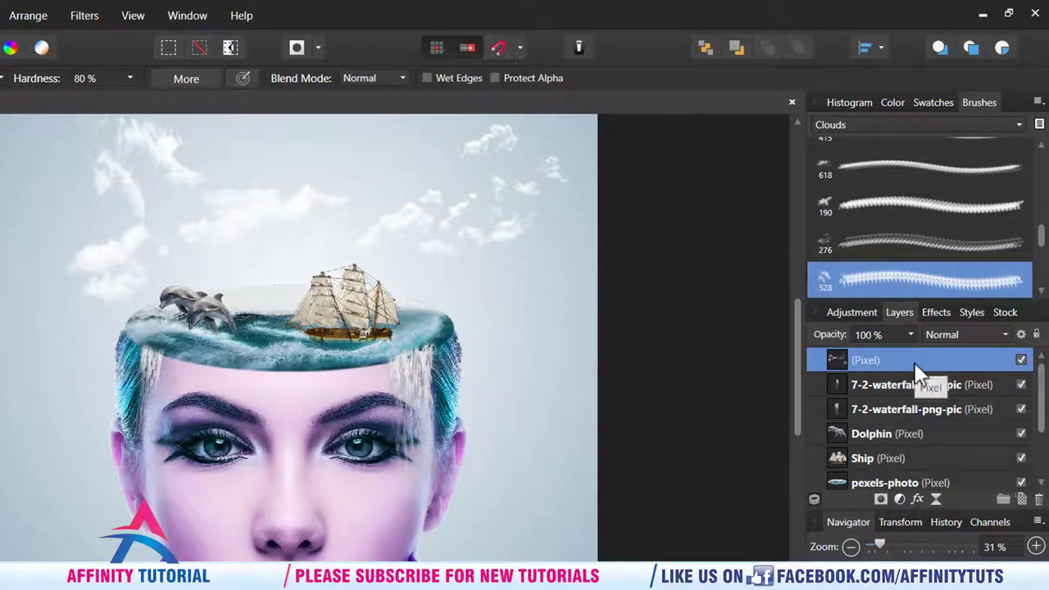
- Insert an empty pixel layer above the Rectangle backdrop, beneath the Background layer, keeping its default name
mouse_move(1041, 410)
left_click_drag(1044, 414, 1044, 475)
right_click(922, 458)
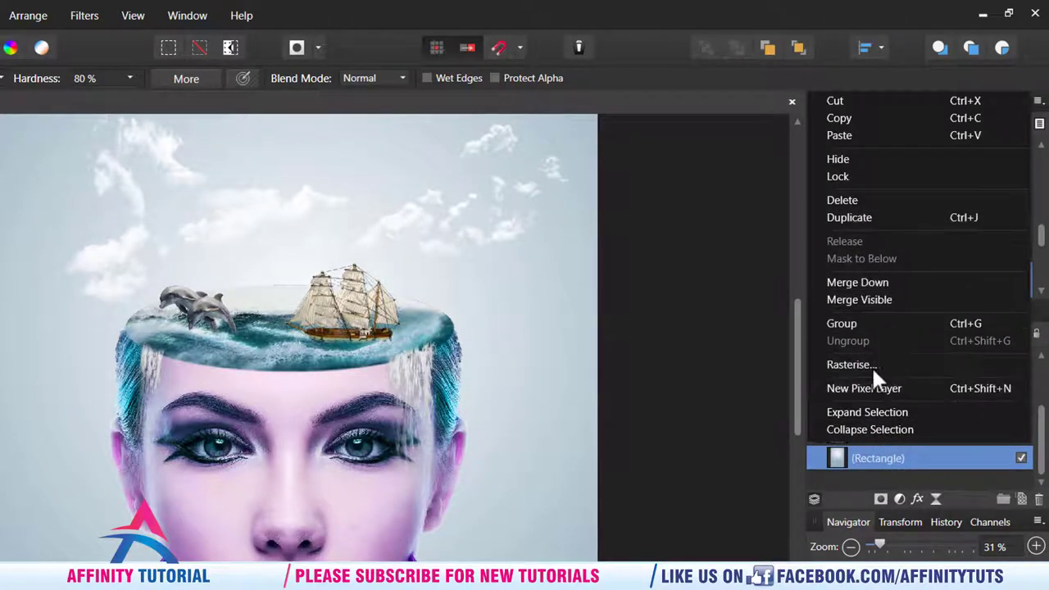
left_click(895, 385)
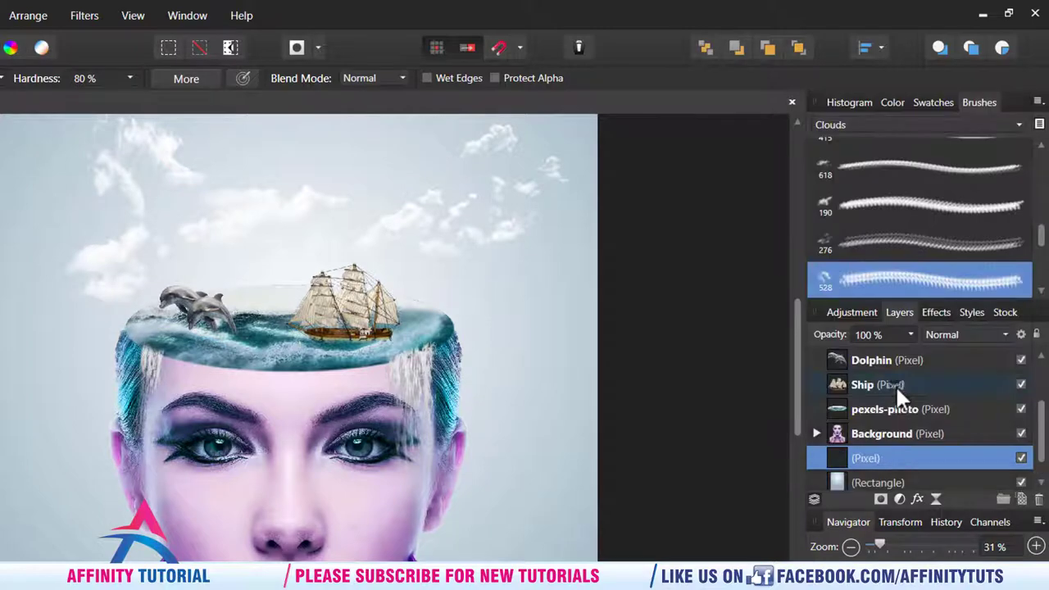
double_click(897, 458)
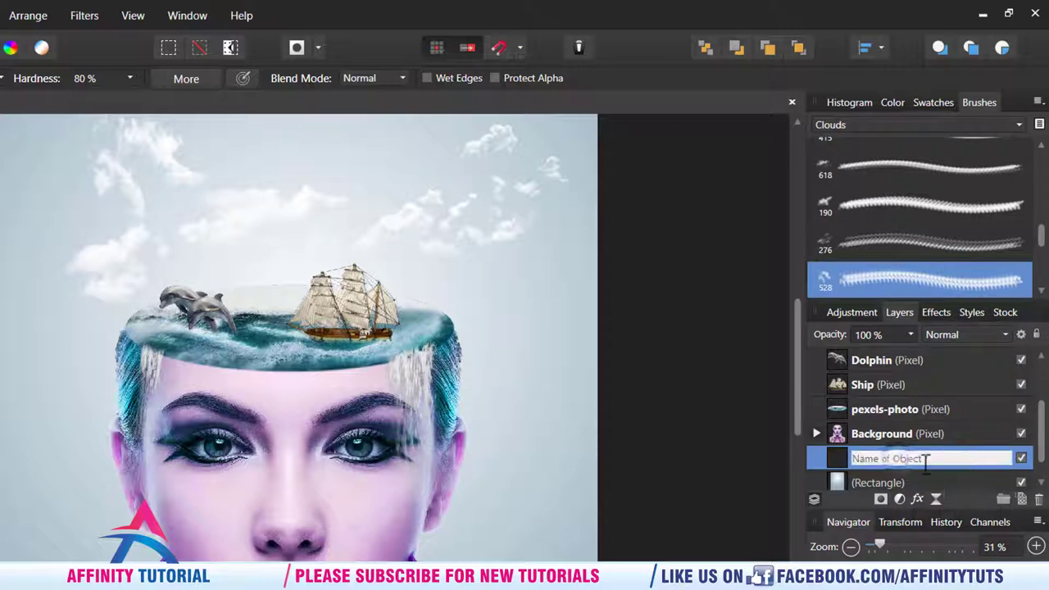
key("Escape")
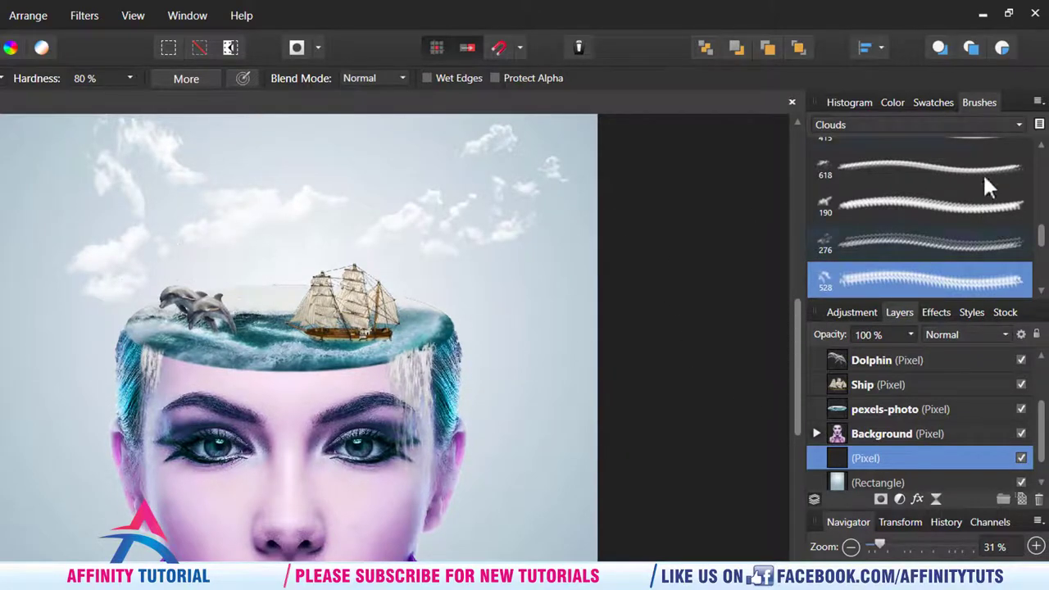
- Select the Basic 32 px Round Soft Brush (25% hardness) and enlarge it
left_click(984, 127)
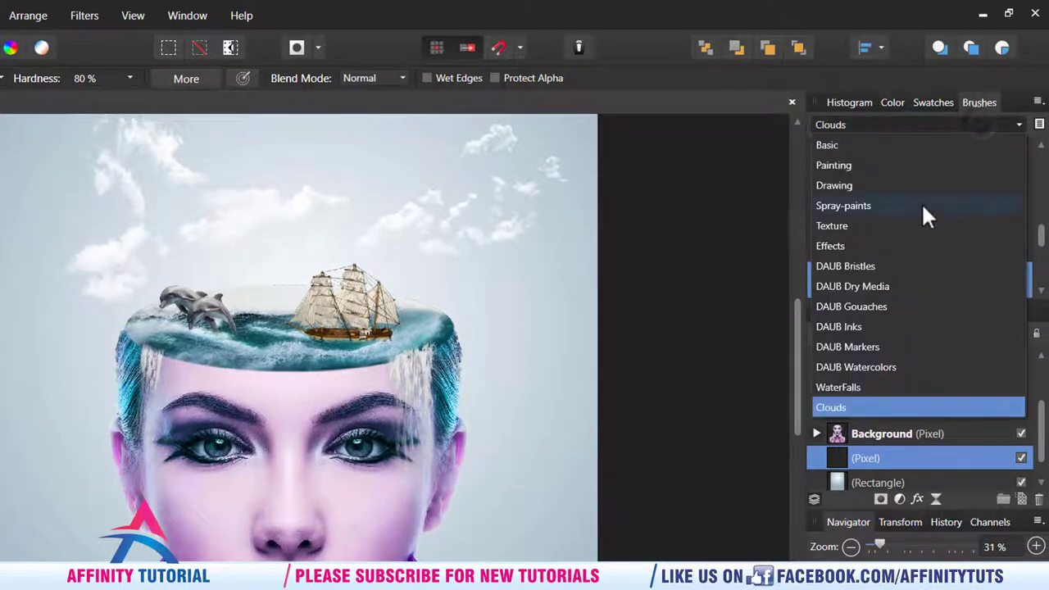
key("Escape")
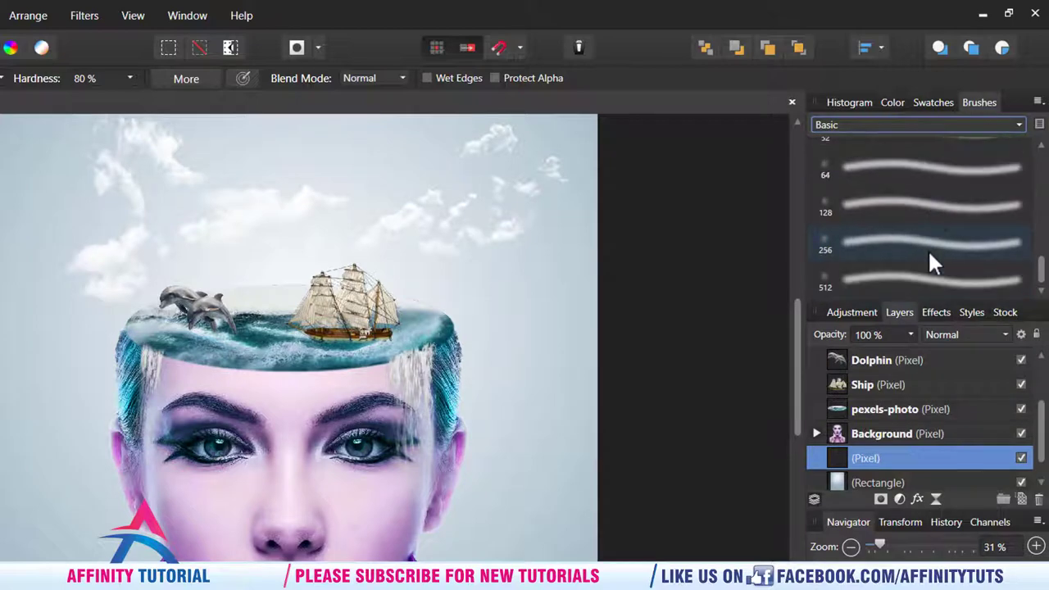
scroll(931, 256, "up", 2)
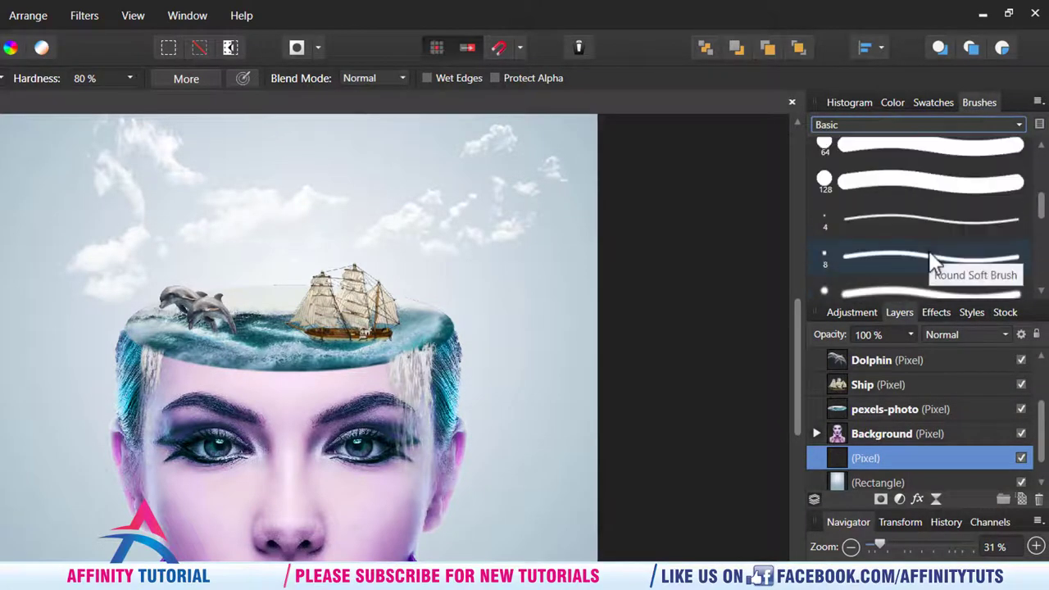
scroll(931, 261, "down", 1)
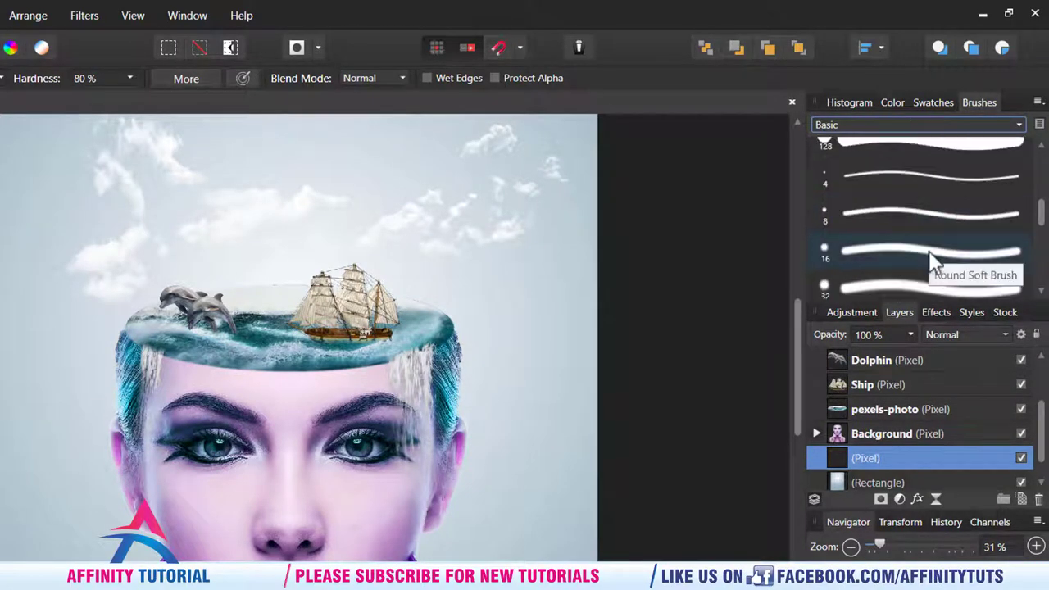
left_click(897, 287)
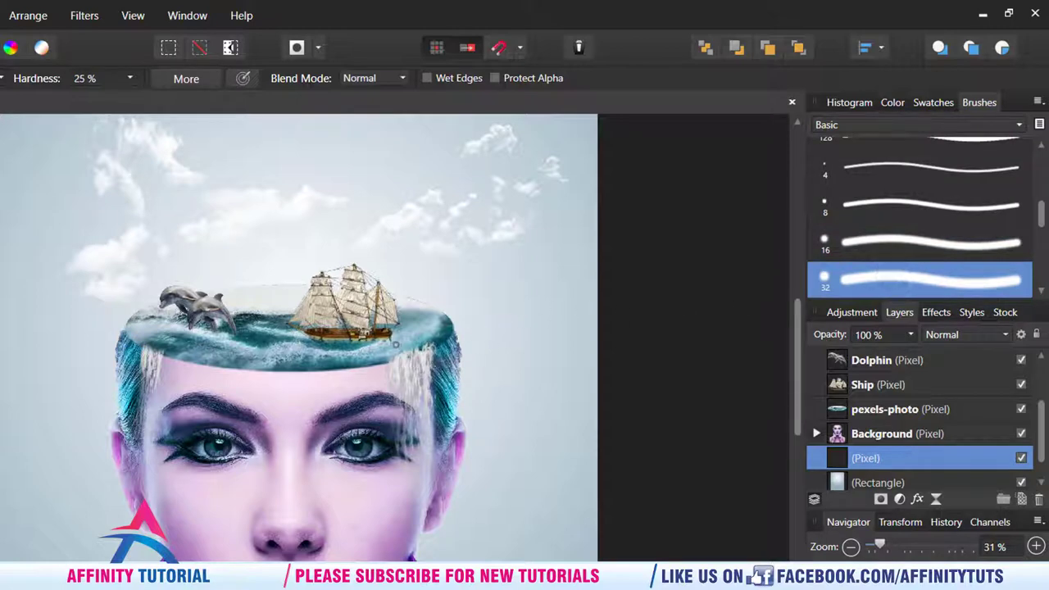
key("bracketright")
key("bracketright")
key("bracketright")
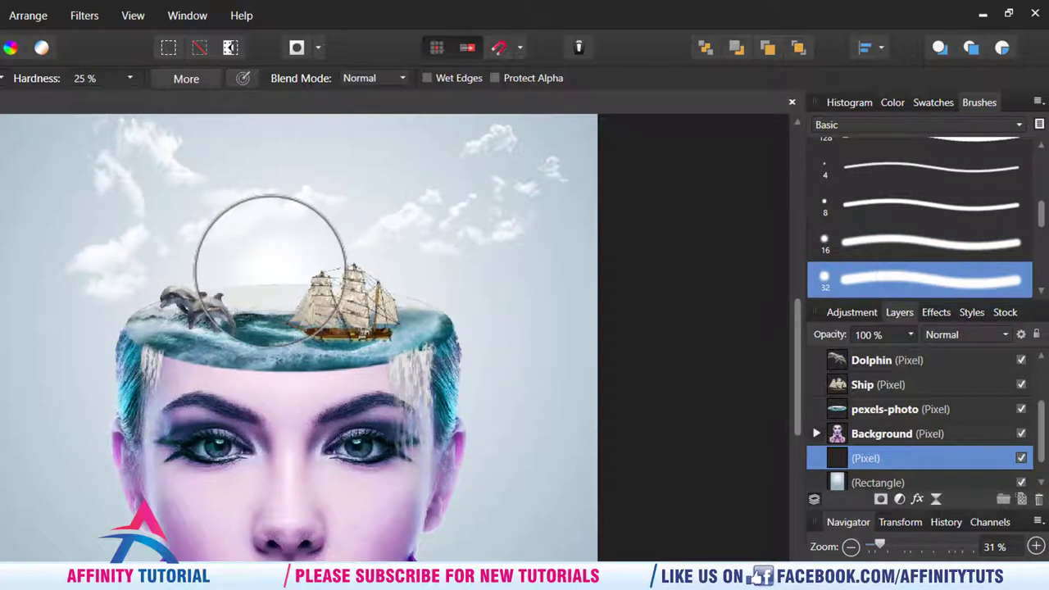
key("bracketright")
key("bracketright")
key("bracketright")
key("bracketleft")
key("bracketleft")
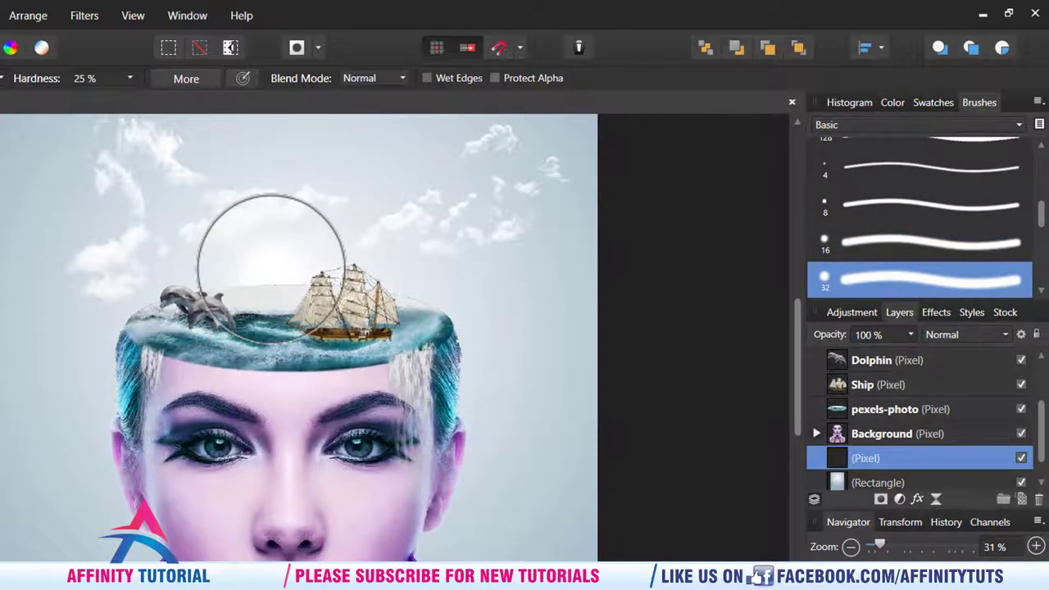
- Dab a soft white glow in the sky above the ship, undoing a stray dab on the right
left_click(271, 268)
left_click(481, 279)
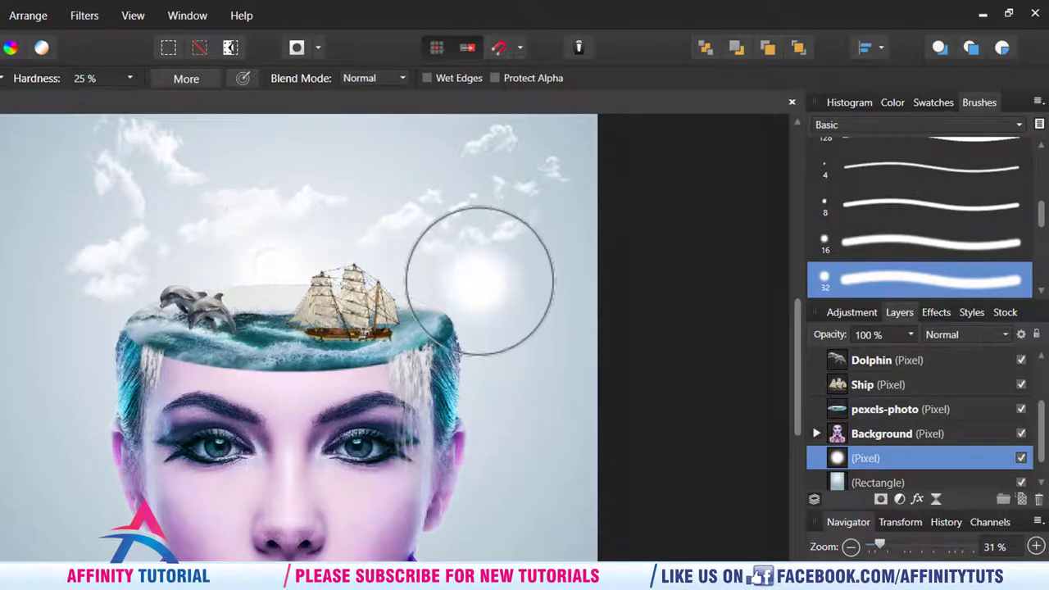
key("ctrl+z")
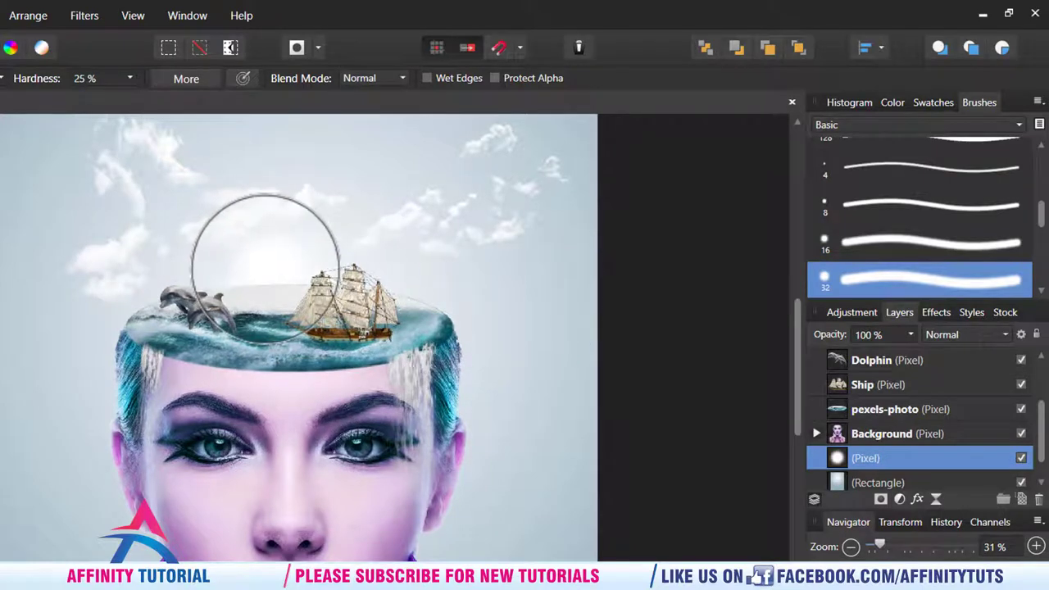
scroll(369, 328, "down", 3)
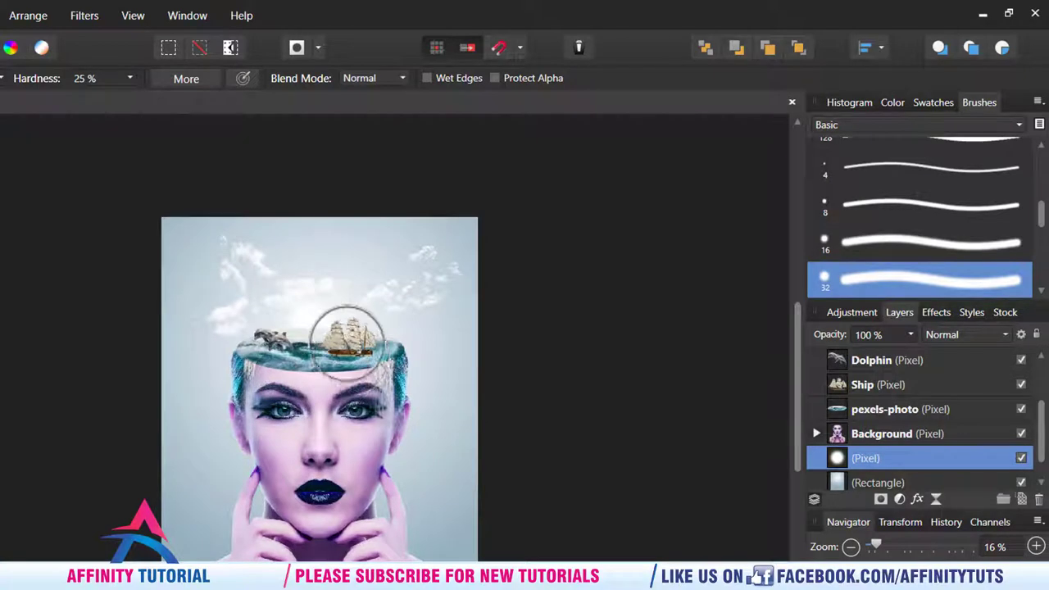
scroll(348, 338, "up", 1)
scroll(344, 323, "up", 1)
scroll(320, 323, "up", 1)
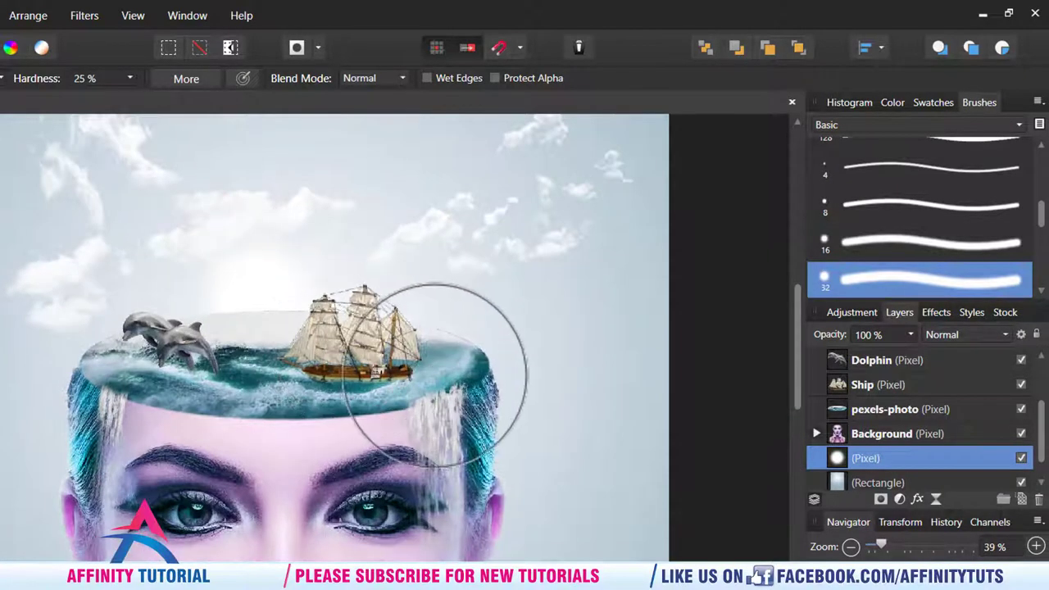
mouse_move(800, 313)
left_mouse_down()
mouse_move(794, 425)
mouse_move(764, 306)
left_mouse_up()
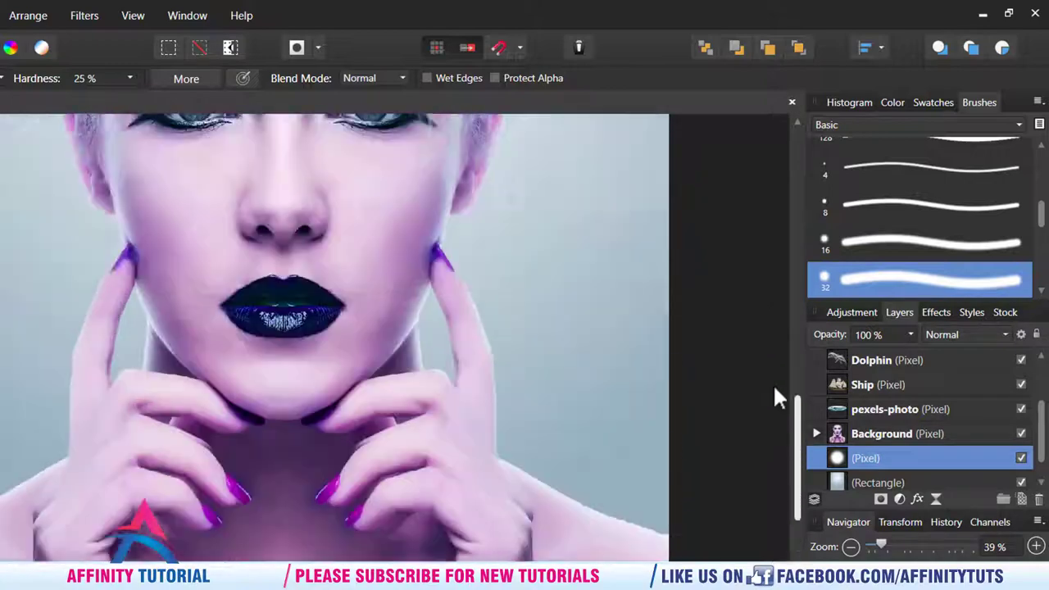
scroll(457, 350, "up", 2, "ctrl")
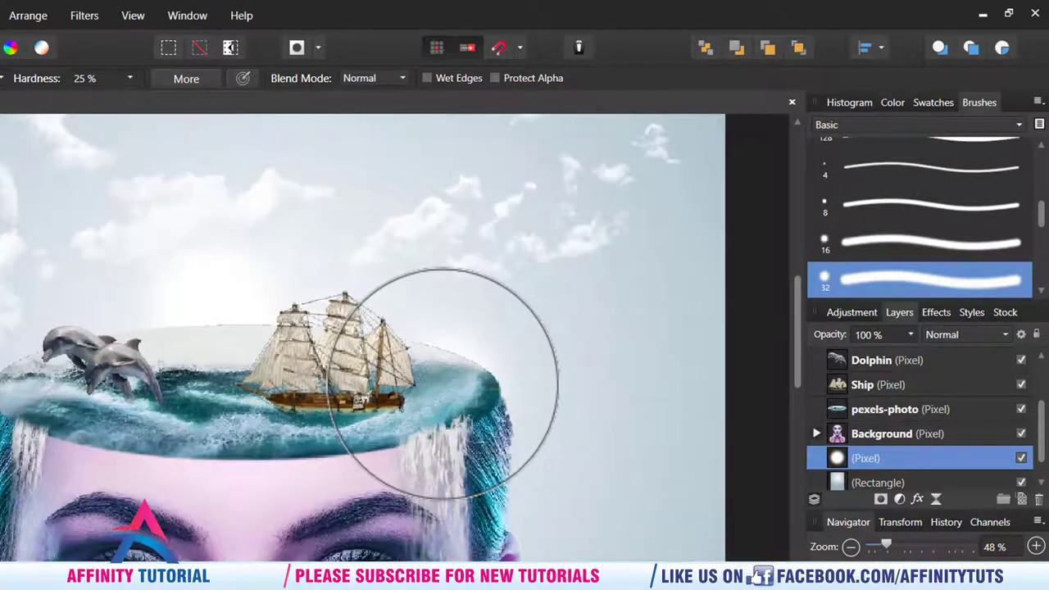
scroll(433, 386, "up", 1, "ctrl")
scroll(737, 410, "up", 2, "ctrl")
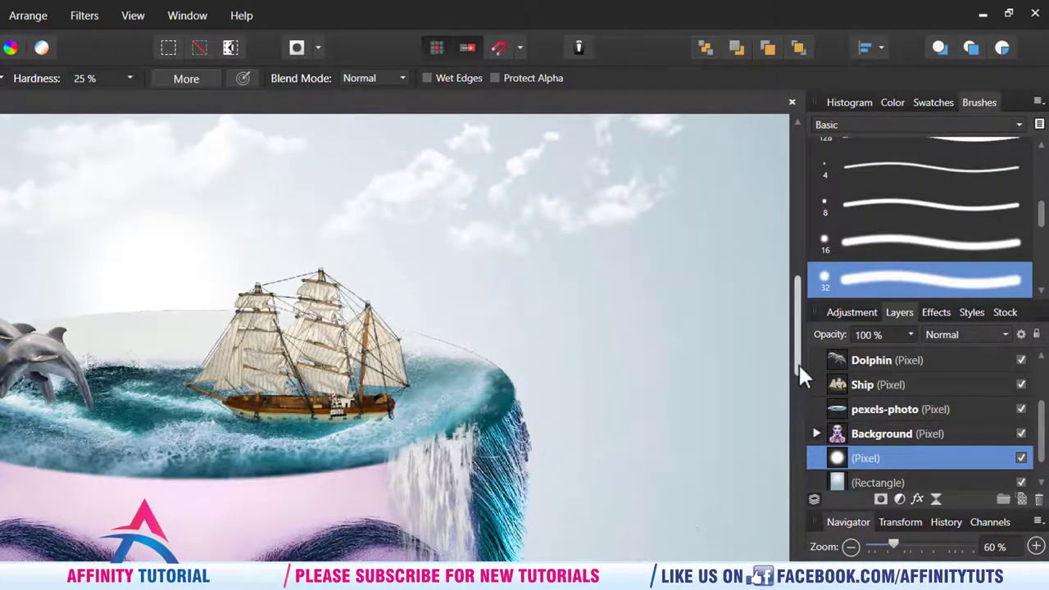
mouse_move(797, 364)
left_mouse_down()
mouse_move(805, 478)
mouse_move(810, 361)
mouse_move(809, 381)
left_mouse_up()
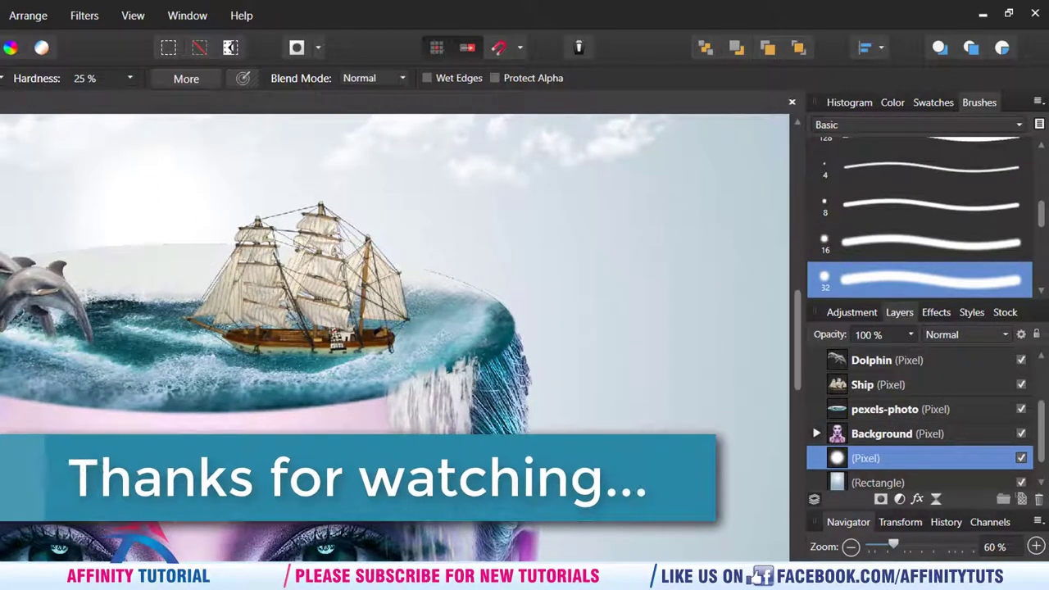
key("v")
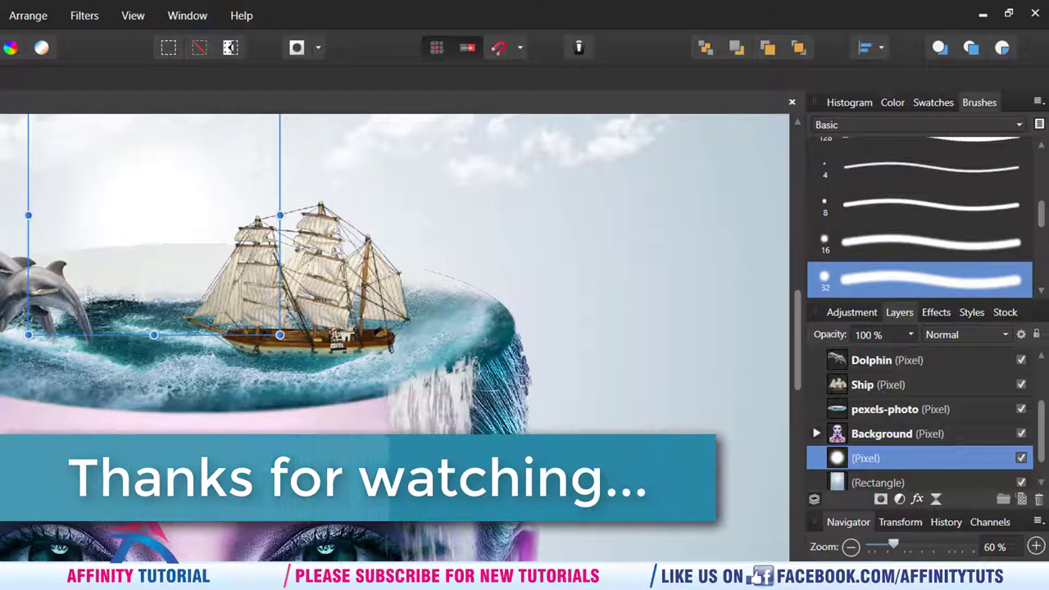
key("alt+[")
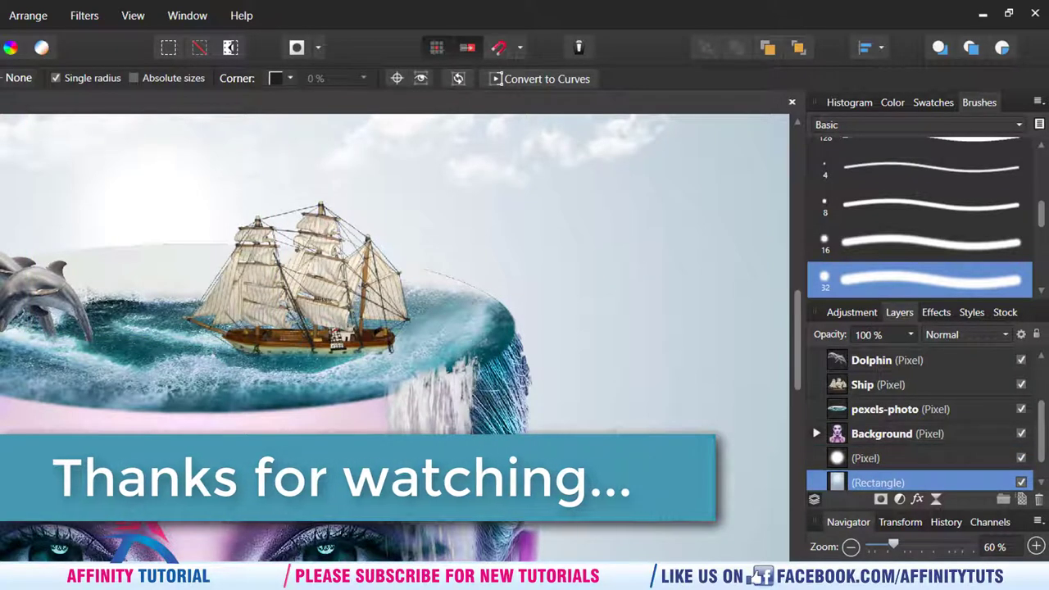